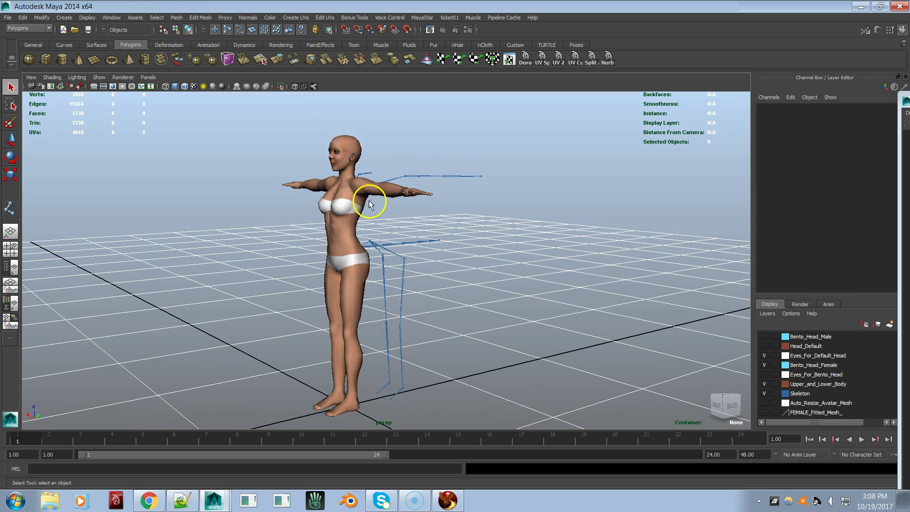
left_click(422, 18)
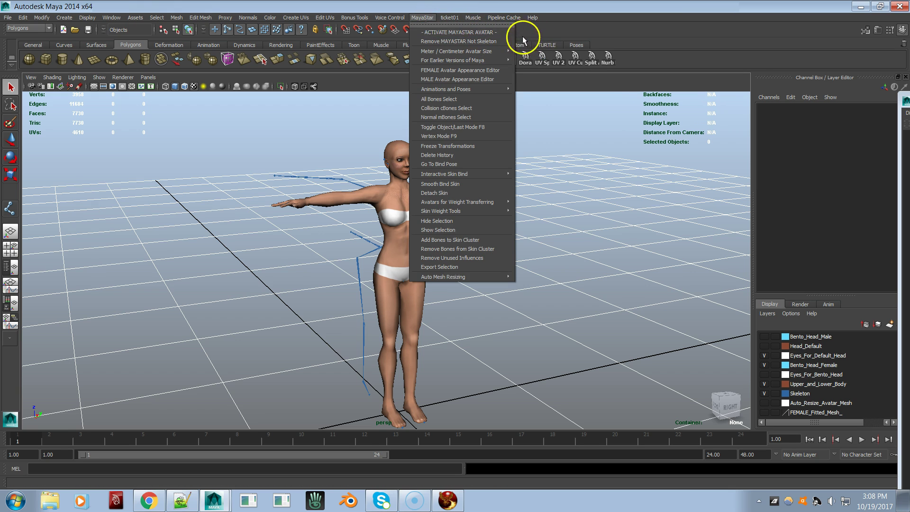
mouse_move(511, 32)
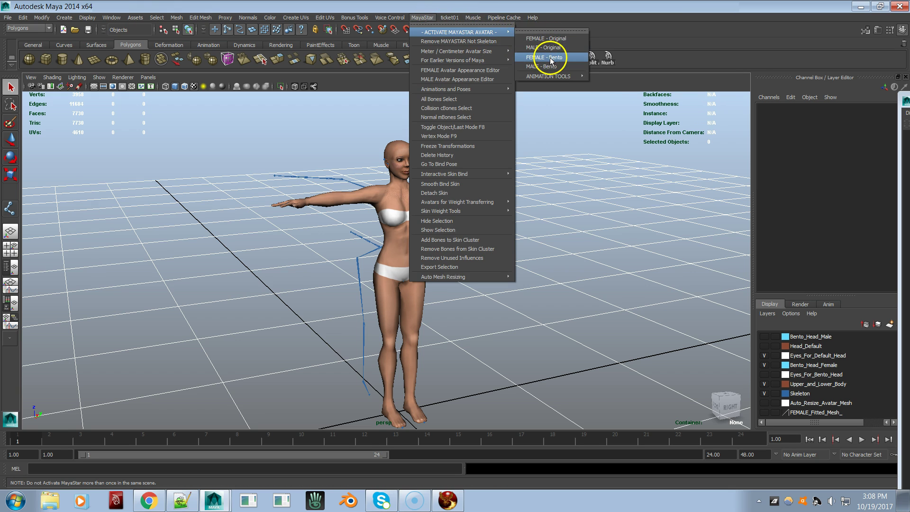
left_click(573, 307)
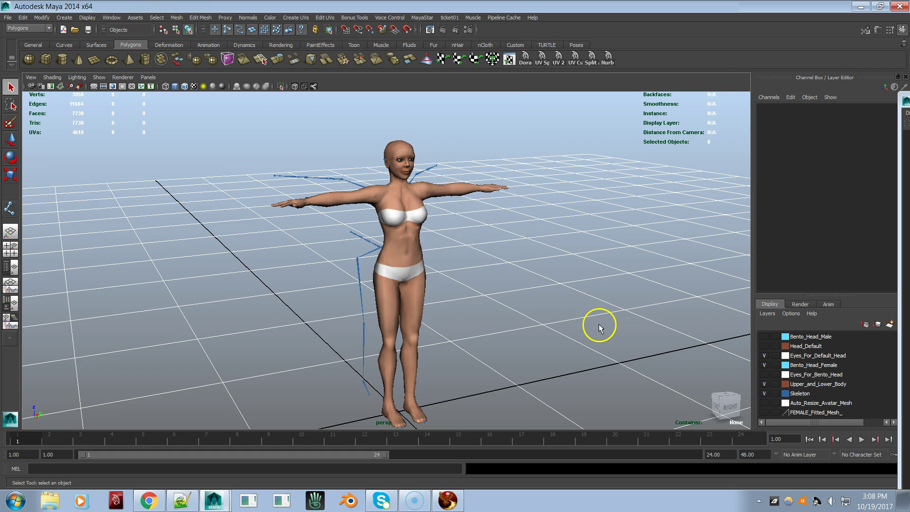
Hide the Eyes_For_Default_Head, Bento_Head_Female and Upper_and_Lower_Body layers, leaving only the Skeleton layer displayed
left_click_drag(445, 250, 431, 238, "alt")
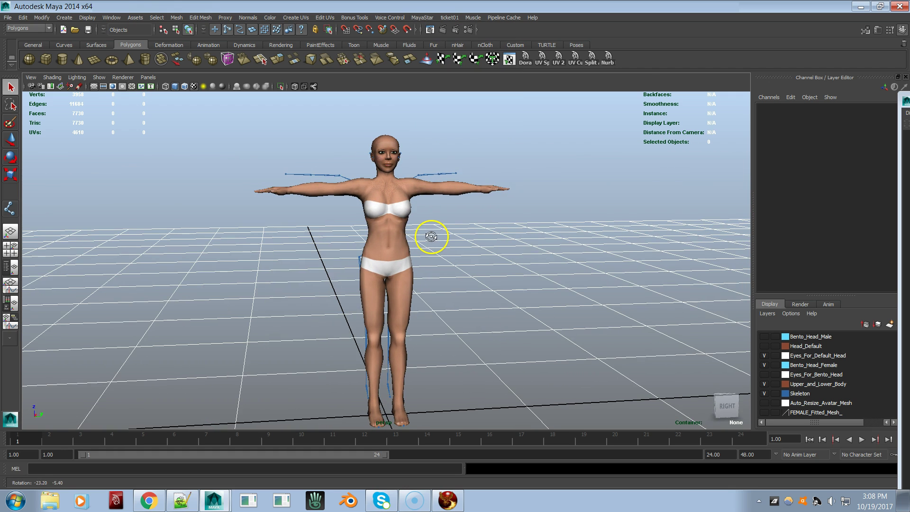
left_click_drag(108, 362, 66, 414, "alt")
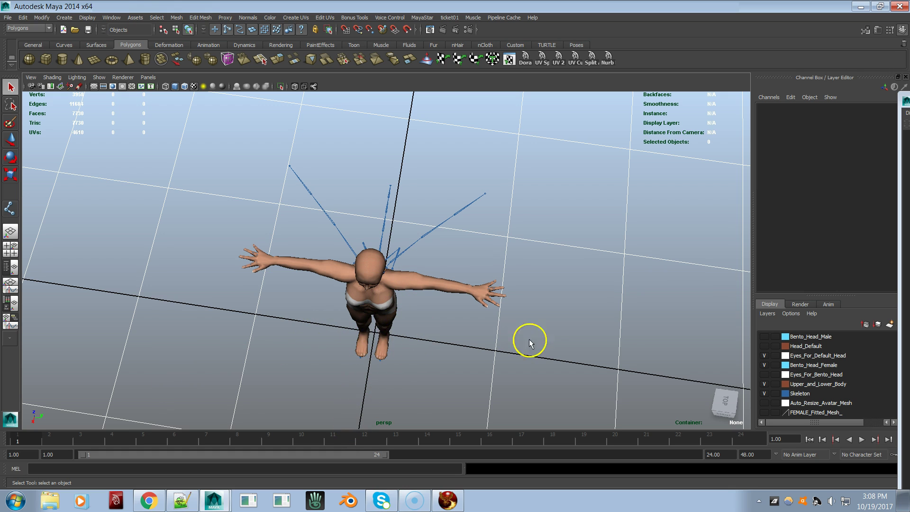
left_click_drag(336, 325, 346, 270, "alt")
scroll(436, 270, "up", 4)
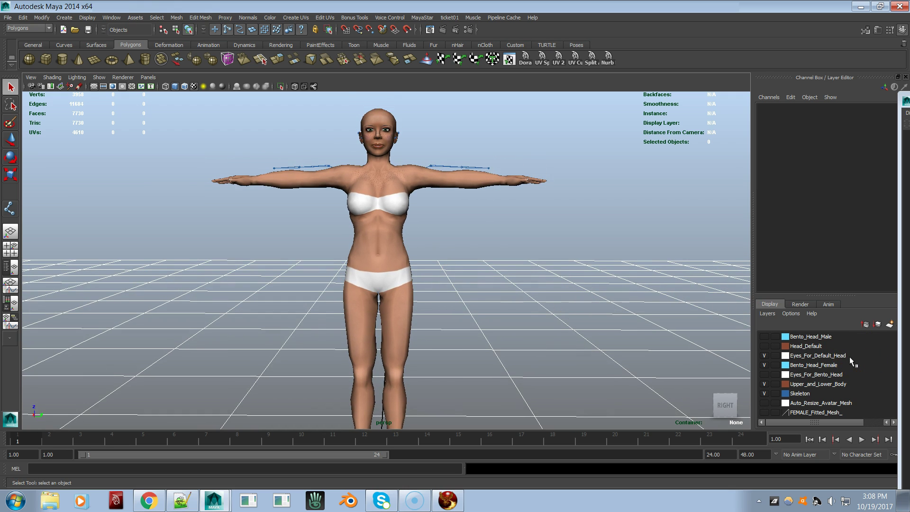
left_click(764, 364)
left_click(763, 384)
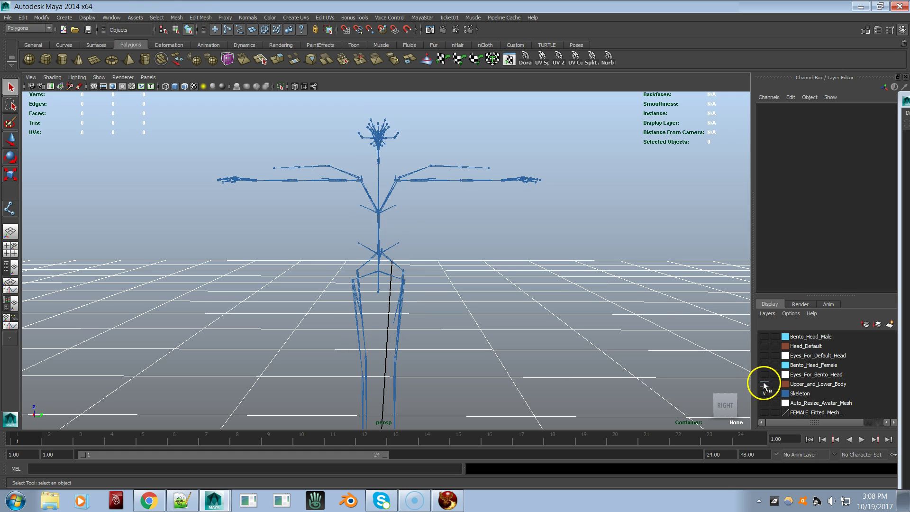
Try rotating the left index finger's base joint, mHandIndex1Left, by -15 degrees about X while viewing the hand from above
left_click_drag(552, 265, 667, 260, "alt")
right_click_drag(666, 259, 767, 237, "alt")
middle_click_drag(635, 248, 526, 274, "alt")
right_click_drag(526, 274, 631, 249, "alt")
left_click(499, 215)
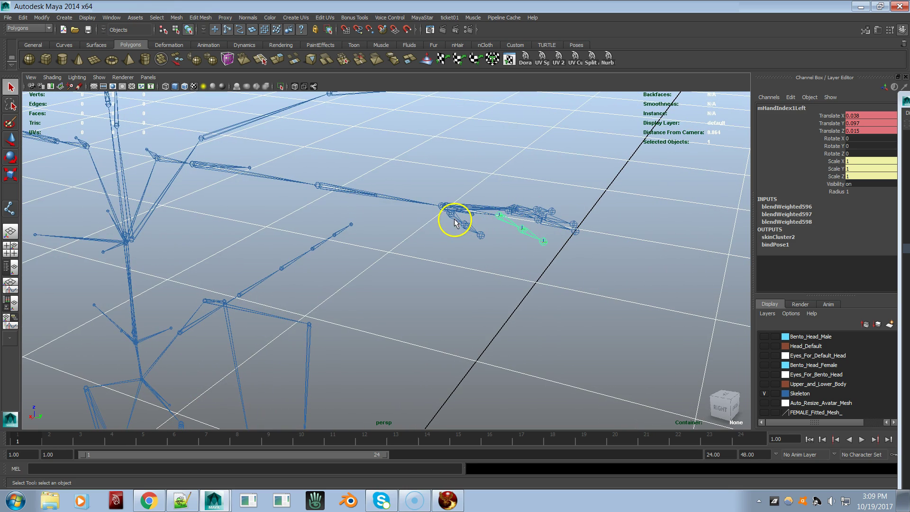
left_click_drag(493, 237, 604, 236, "alt")
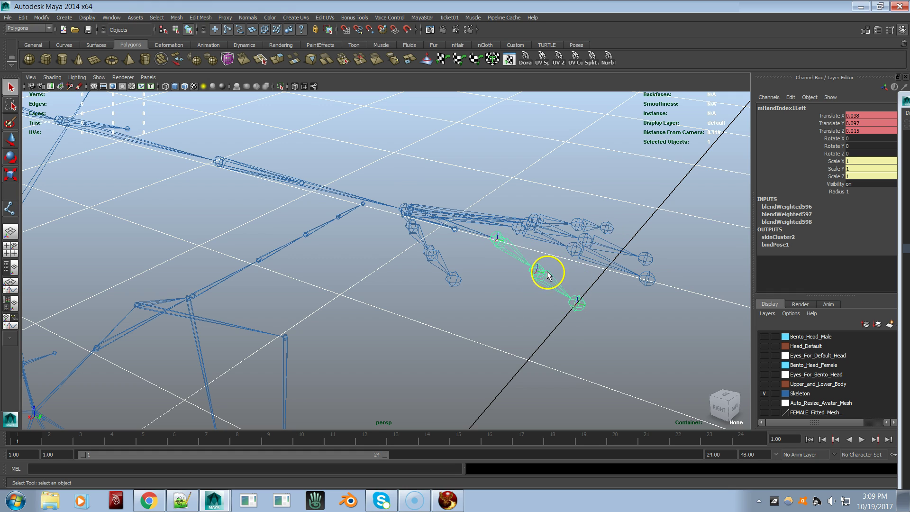
left_click(732, 400)
right_click_drag(671, 279, 909, 278, "alt")
right_click_drag(455, 261, 528, 276, "alt")
middle_click_drag(527, 277, 499, 270, "alt")
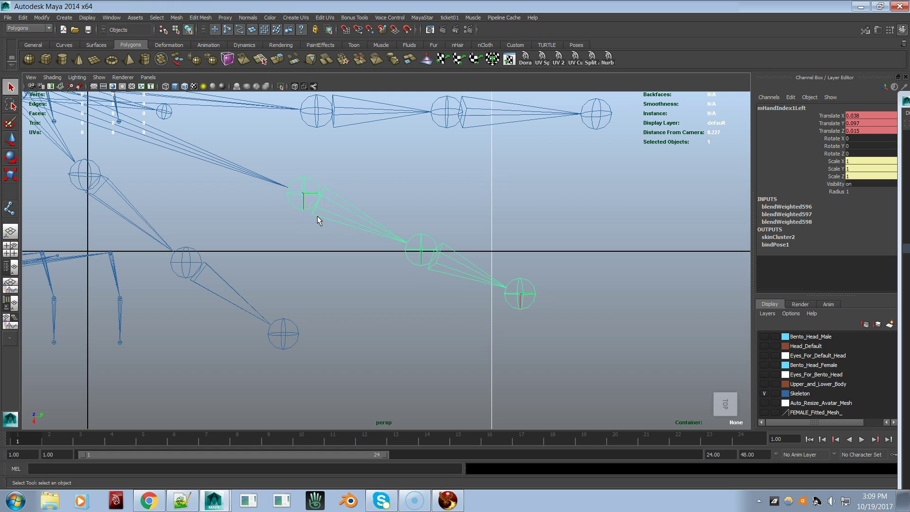
key("e")
left_click_drag(314, 186, 319, 203)
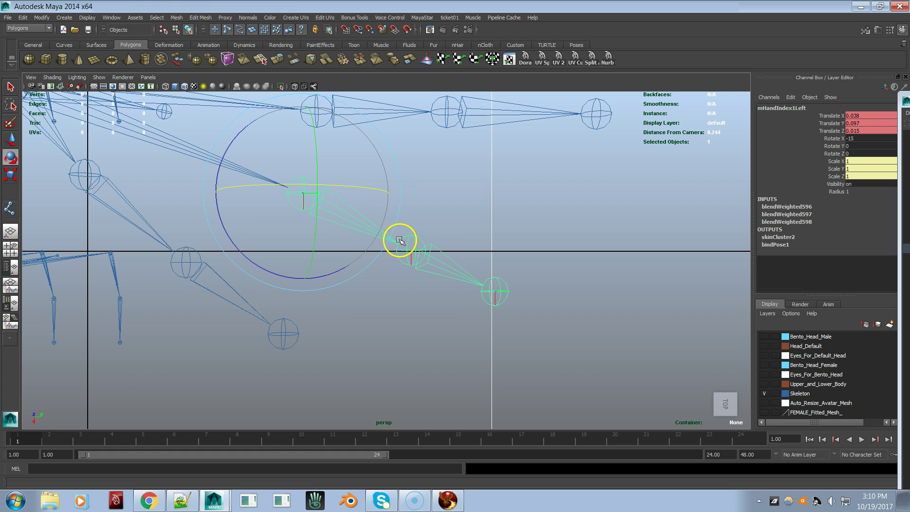
key("ctrl+z")
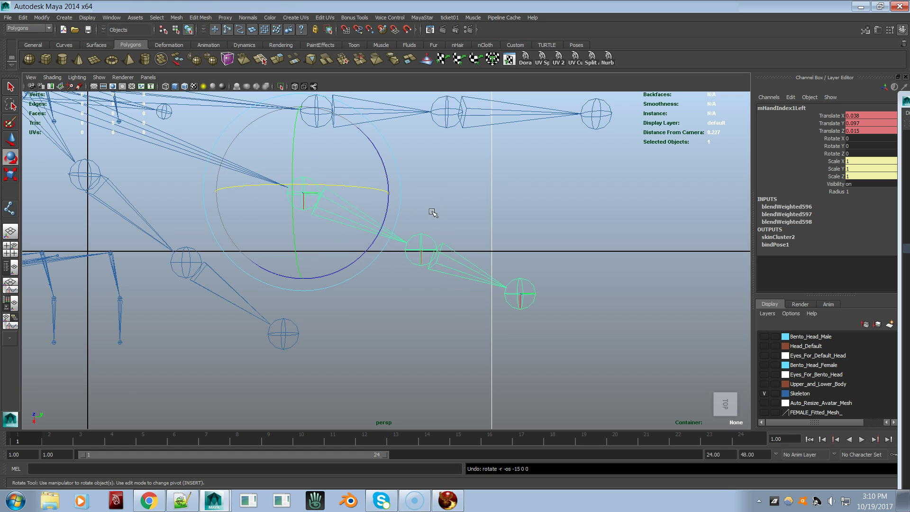
Try rotating the two outer joints of the left index finger together by -30 degrees about X
right_click_drag(475, 271, 490, 348)
left_click_drag(505, 299, 528, 301)
key("ctrl+z")
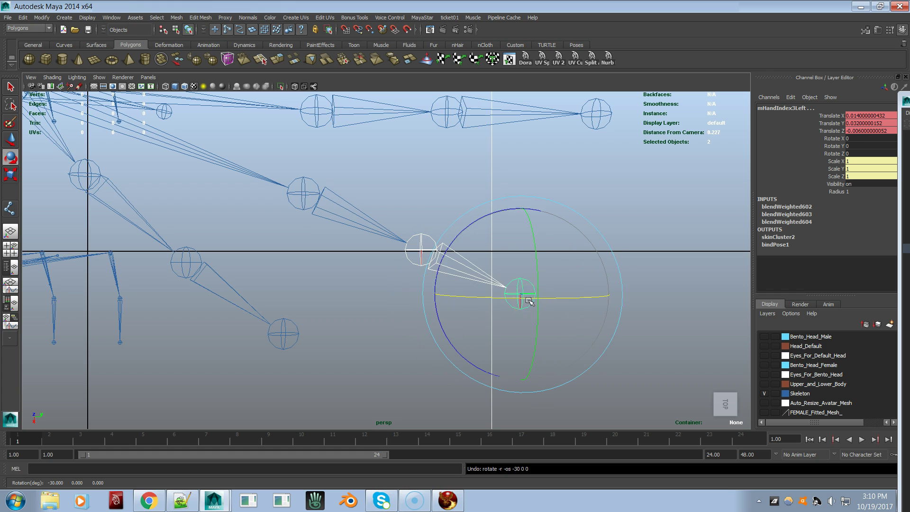
Try curling the left index finger by rotating all three of its joints together by -60 degrees about X
left_click(298, 194)
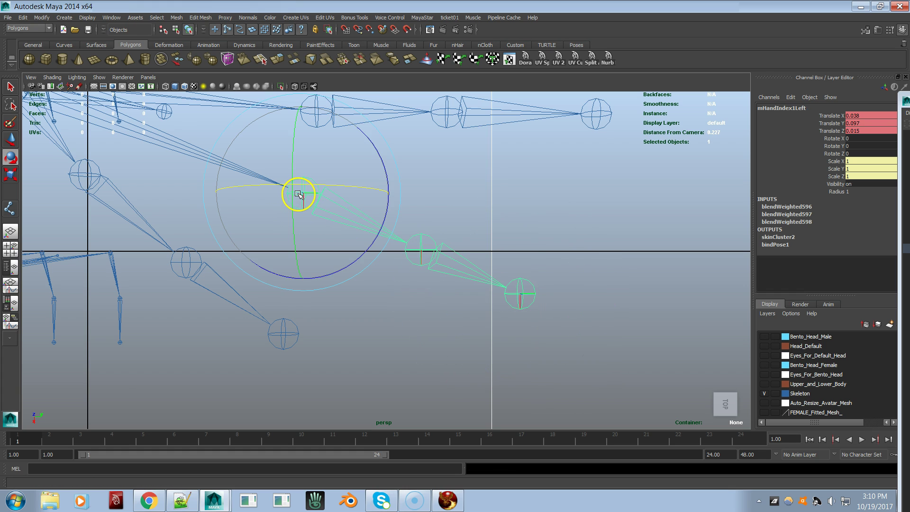
right_click_drag(418, 171, 421, 248)
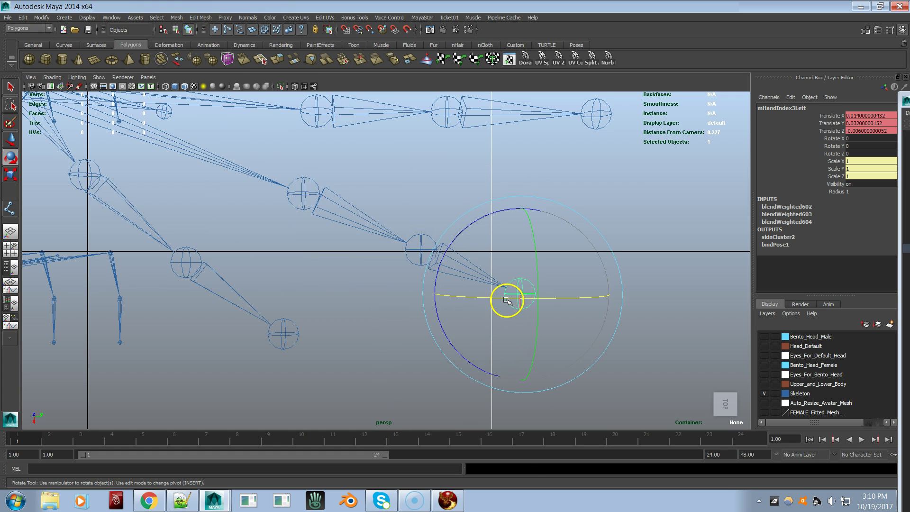
key("ctrl+z")
mouse_move(481, 298)
left_mouse_down()
mouse_move(525, 296)
mouse_move(484, 295)
left_mouse_up()
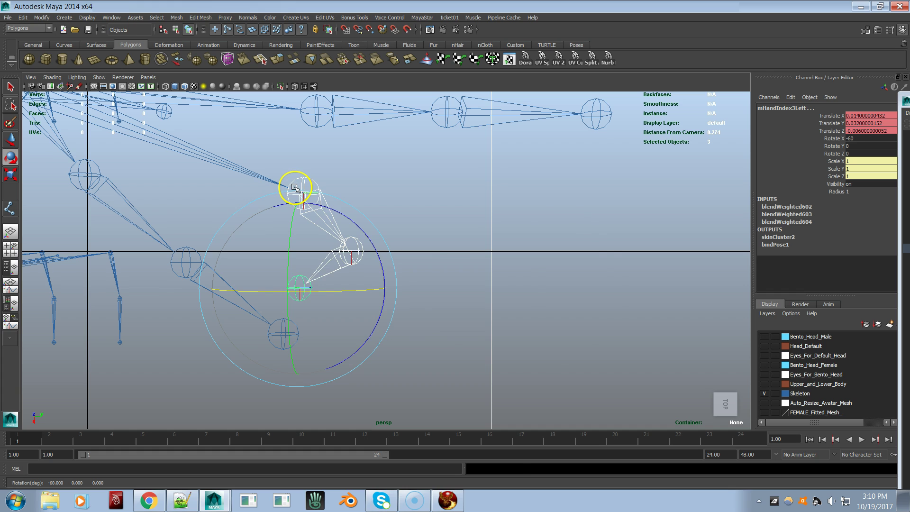
key("ctrl+z")
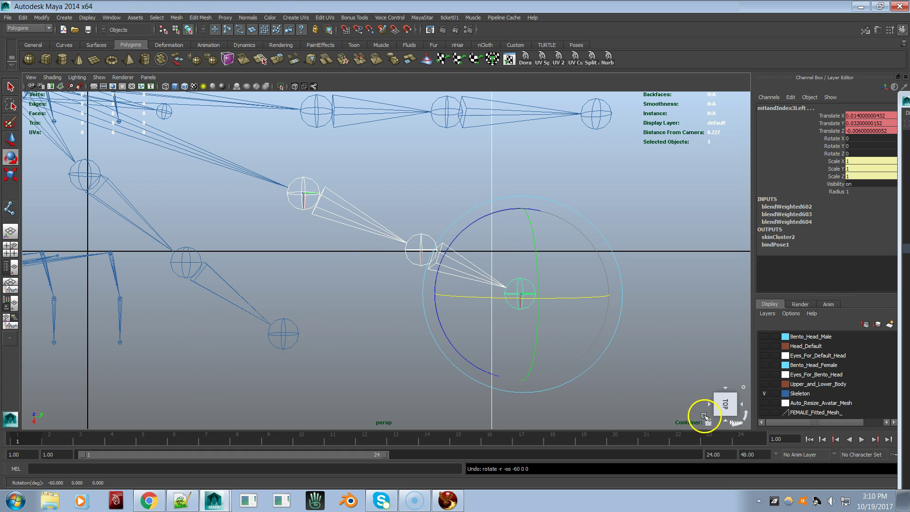
left_click(708, 421)
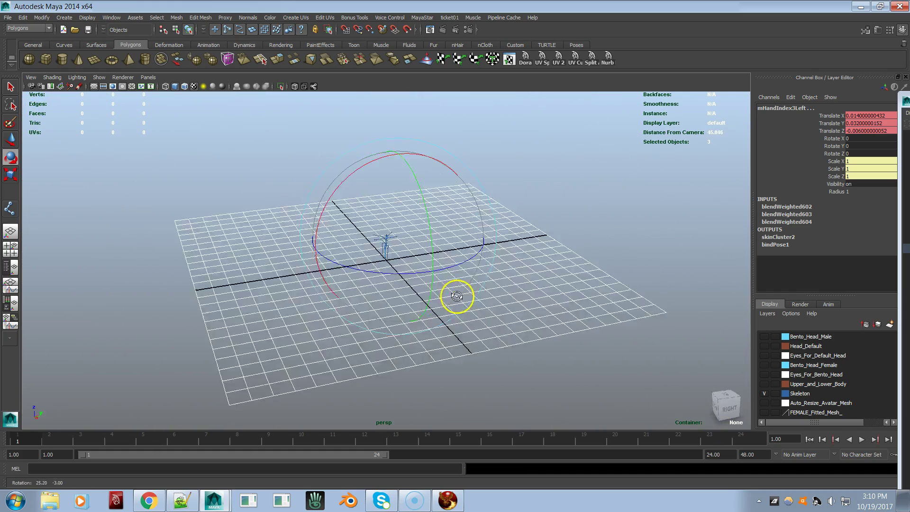
scroll(408, 287, "up", 10)
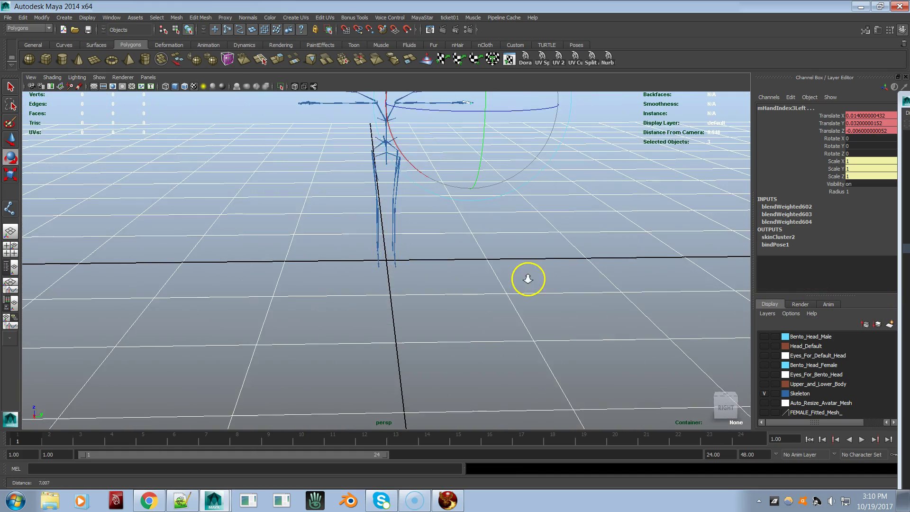
middle_click_drag(483, 269, 490, 301, "alt")
right_click_drag(479, 278, 603, 299, "alt")
middle_click_drag(567, 270, 554, 331, "alt")
left_click_drag(555, 316, 602, 311, "alt")
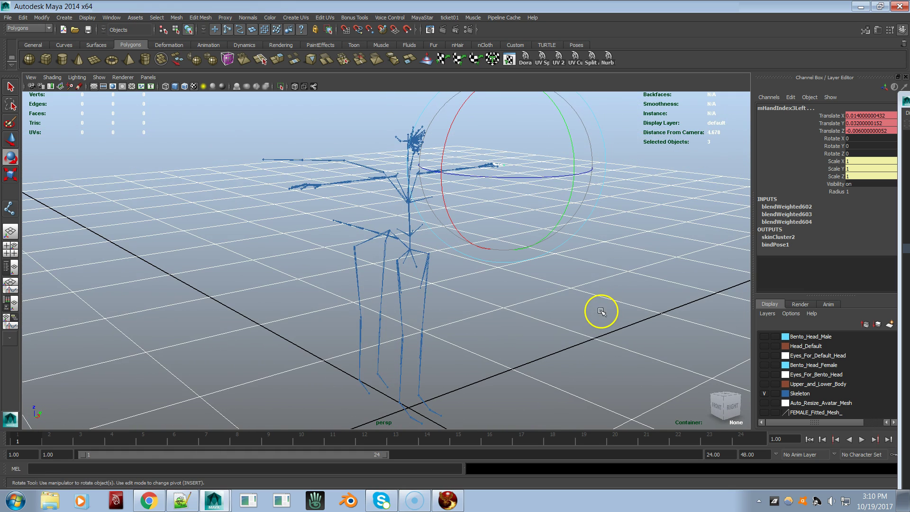
left_click(421, 18)
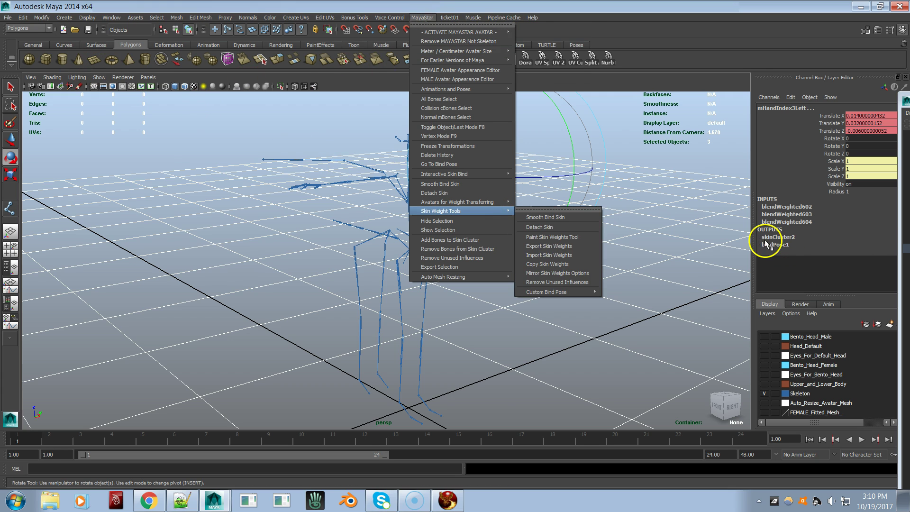
left_click(715, 37)
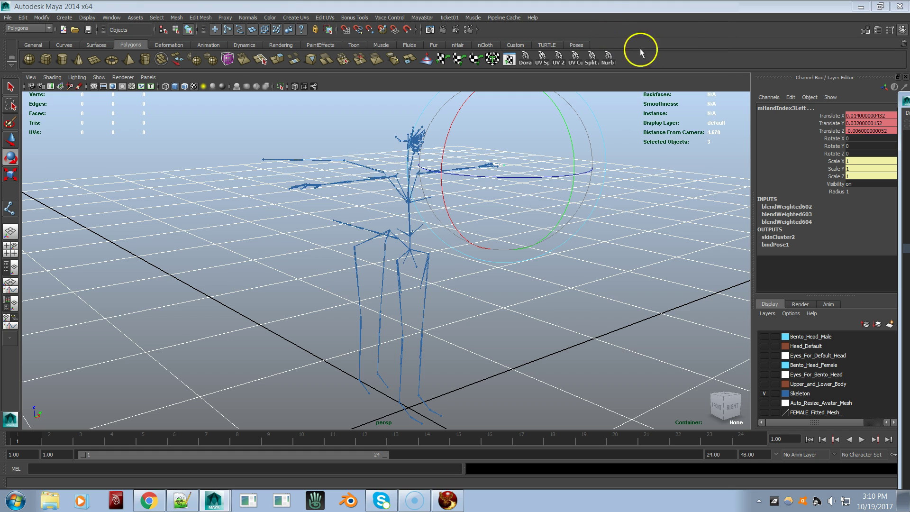
Bring the Outliner into view and activate the MayaStar animation rig ANIMATE (Bento) FEMALE
left_click_drag(909, 100, 674, 71)
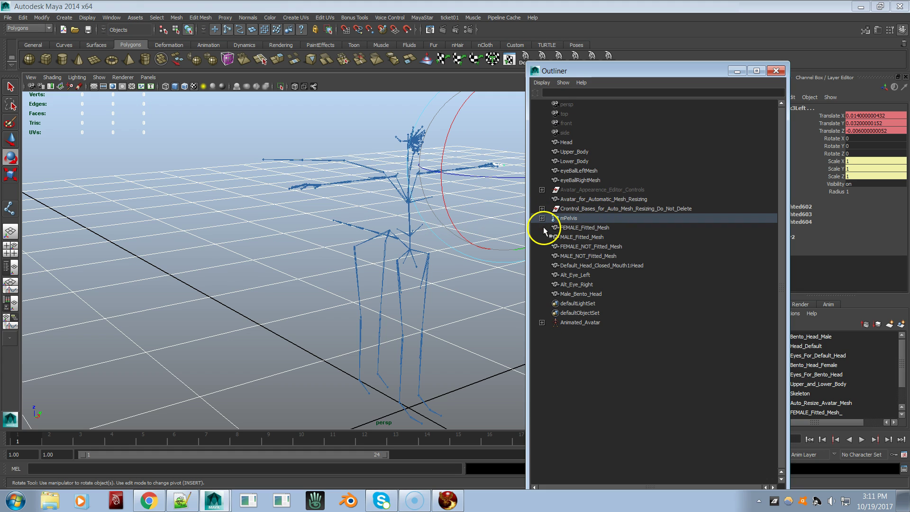
left_click(421, 17)
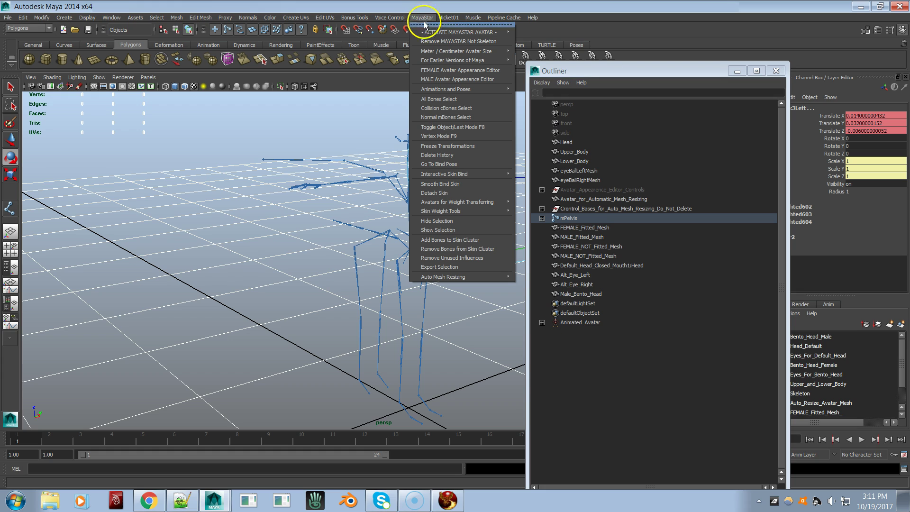
mouse_move(433, 30)
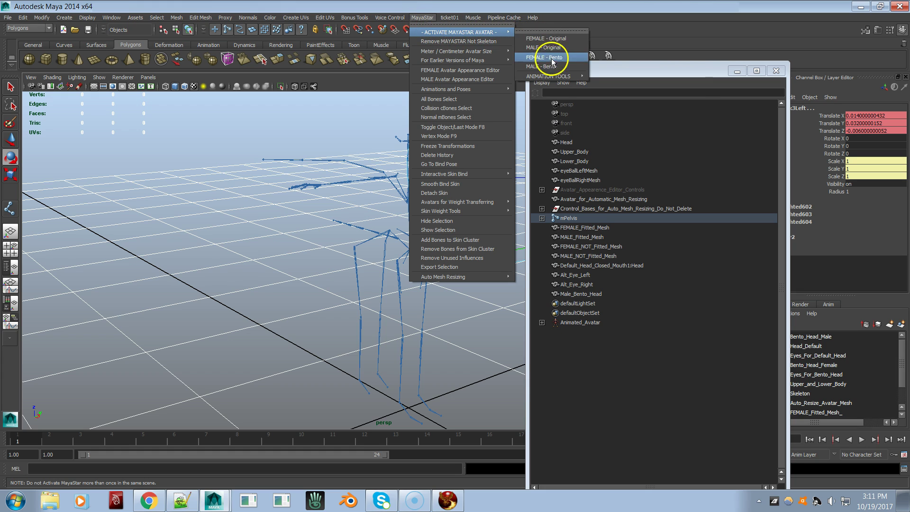
mouse_move(568, 76)
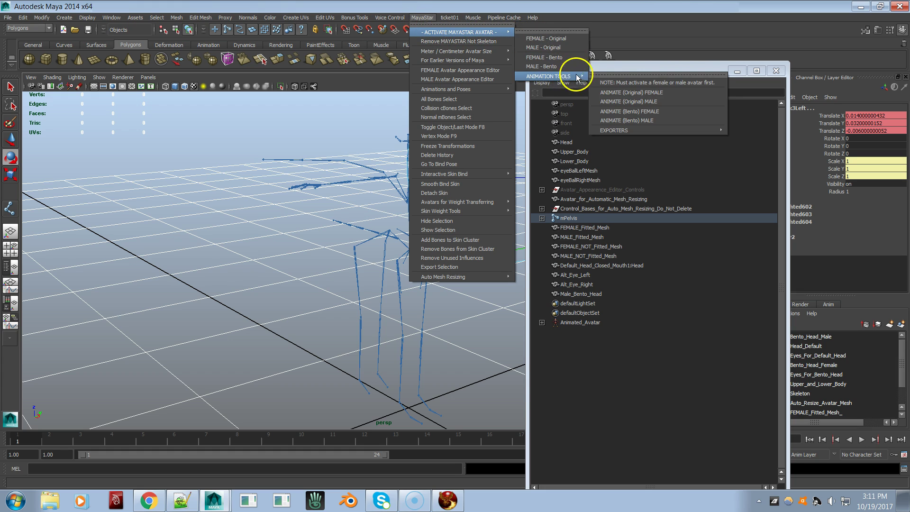
left_click(642, 113)
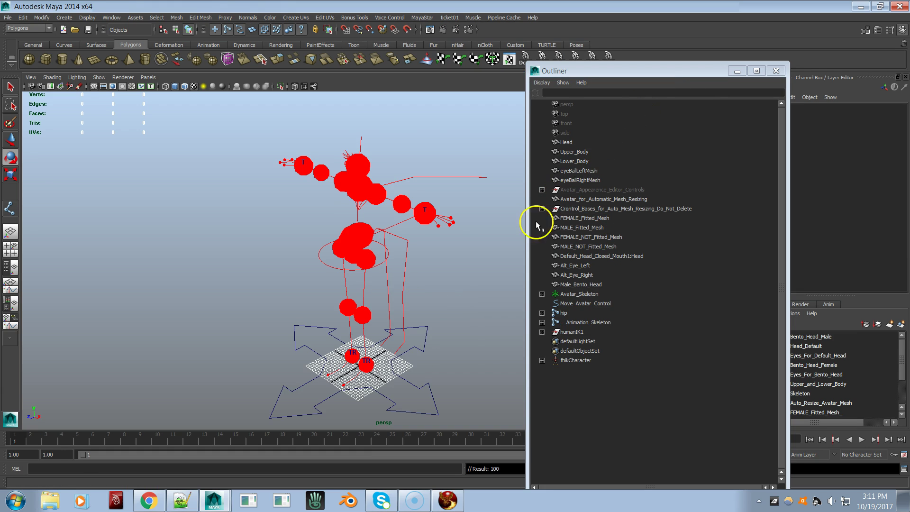
Examine the new rig and the Avatar_Skeleton hierarchy in the Outliner, including the full joint chain under Original_mPelvis
right_click_drag(413, 271, 538, 240, "alt")
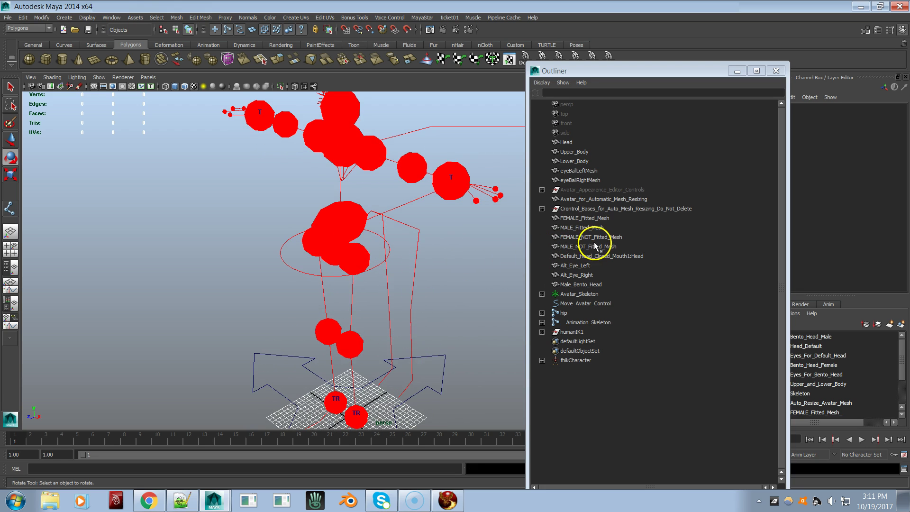
middle_click_drag(397, 256, 372, 288, "alt")
right_click_drag(371, 288, 501, 275, "alt")
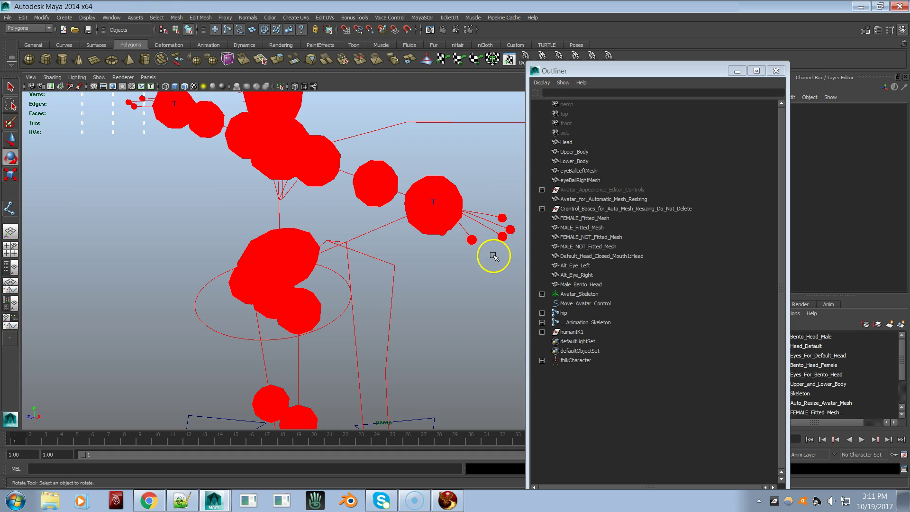
left_click_drag(670, 71, 637, 65)
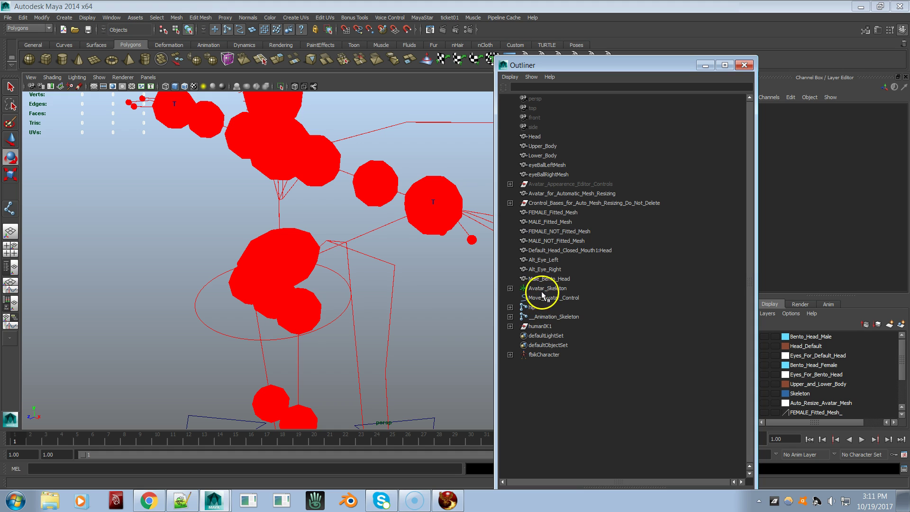
left_click(540, 288)
left_click(511, 289)
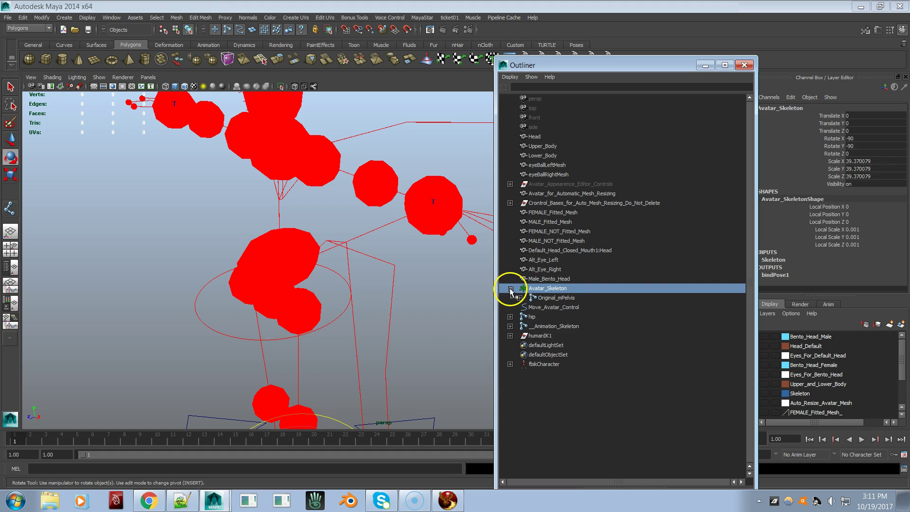
left_click(553, 298)
left_click_drag(449, 319, 439, 321, "alt")
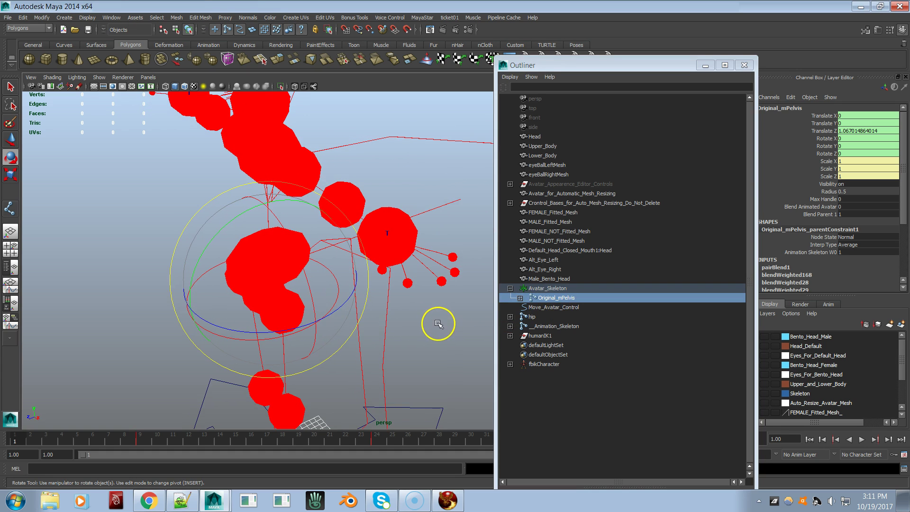
left_click(519, 298, "shift")
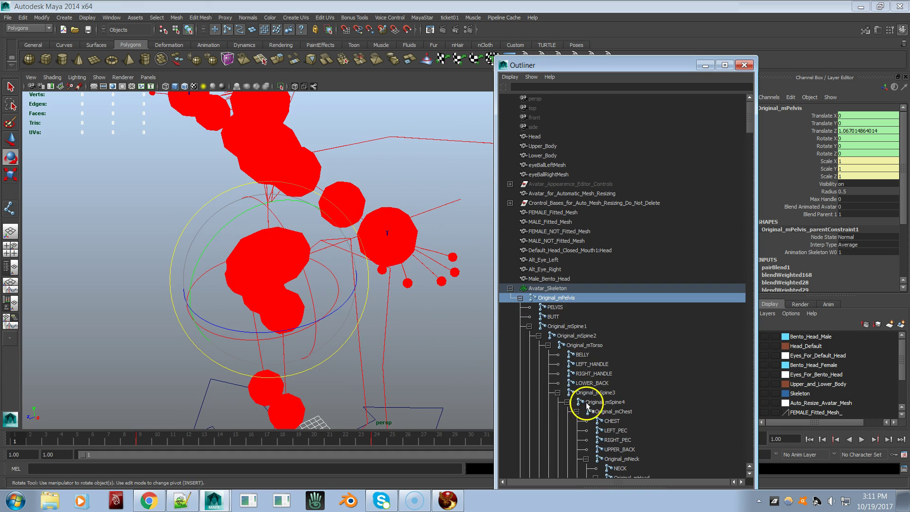
left_click(511, 288)
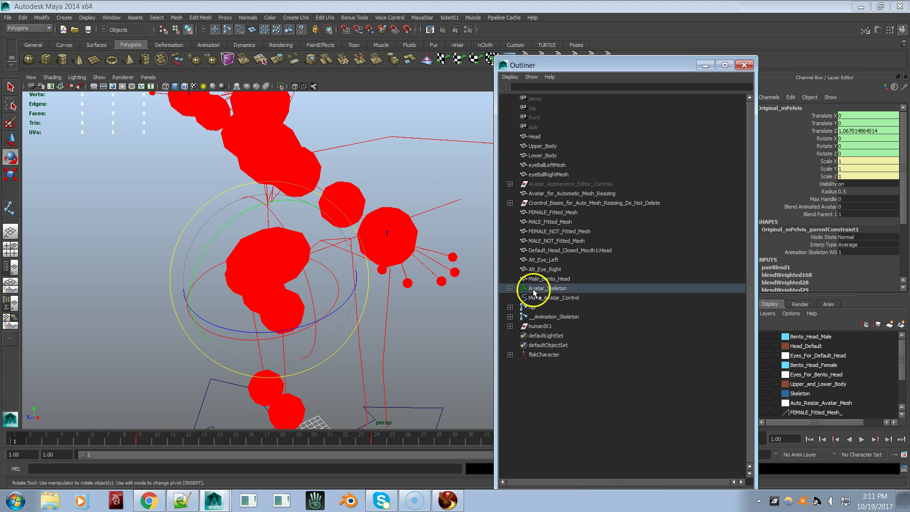
left_click(533, 288)
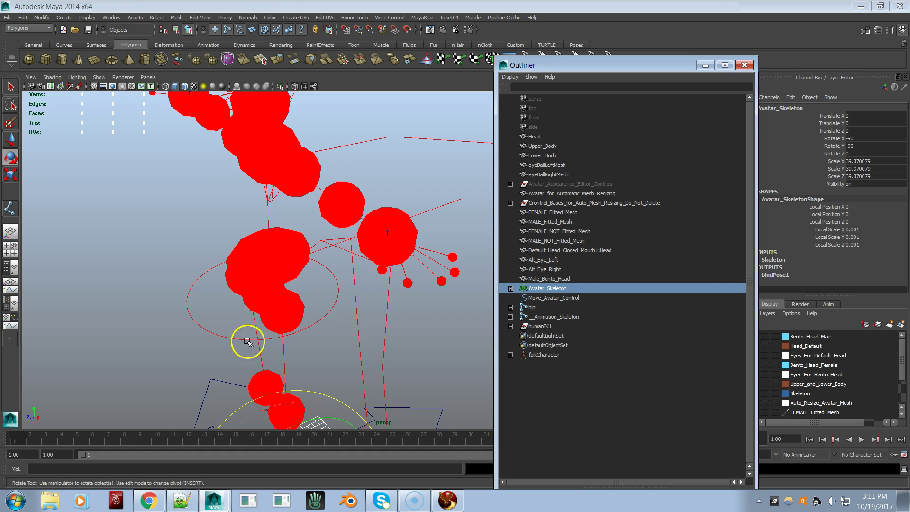
Delete the humanIK1 control rig from the scene
left_click_drag(206, 329, 130, 384, "alt")
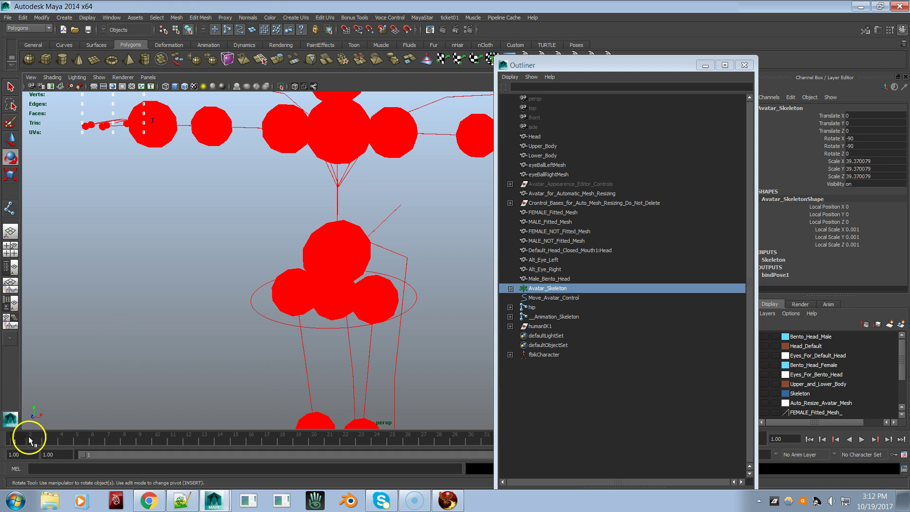
left_click_drag(34, 417, 64, 403, "alt")
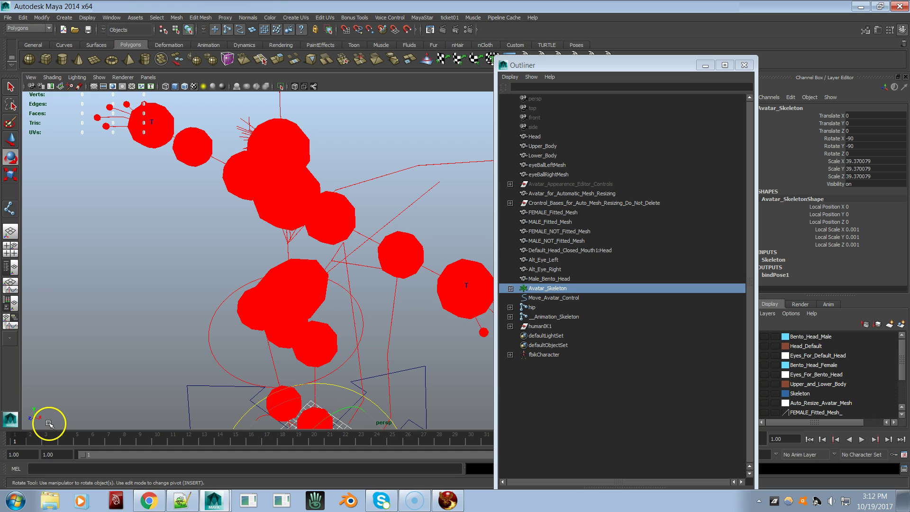
left_click_drag(236, 314, 286, 337, "alt")
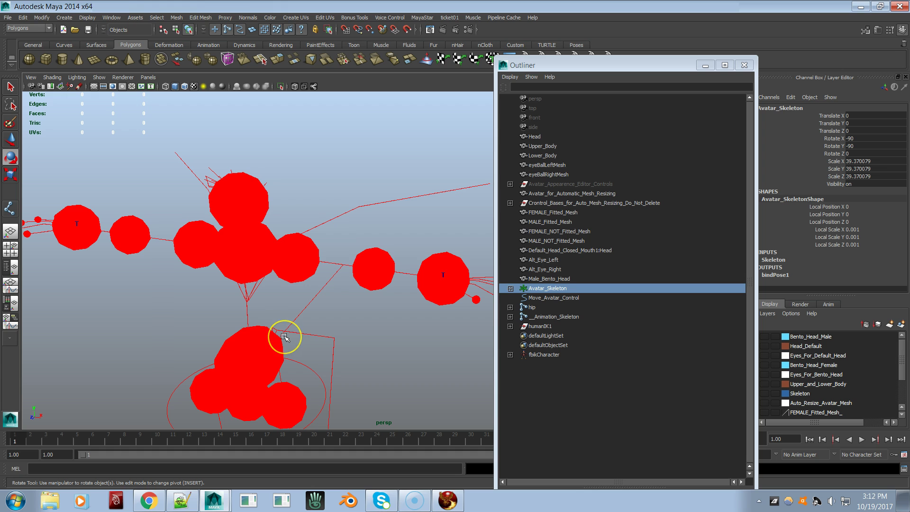
right_click_drag(297, 342, 473, 260, "alt")
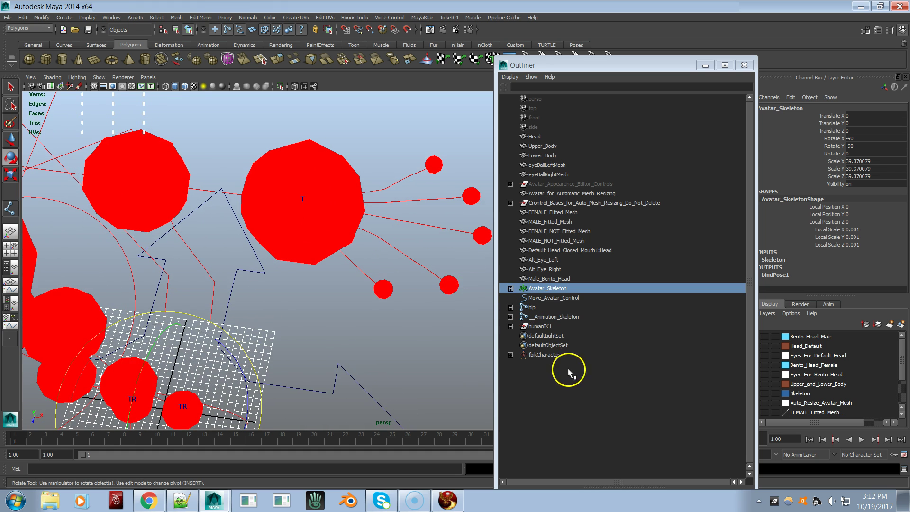
left_click(540, 327)
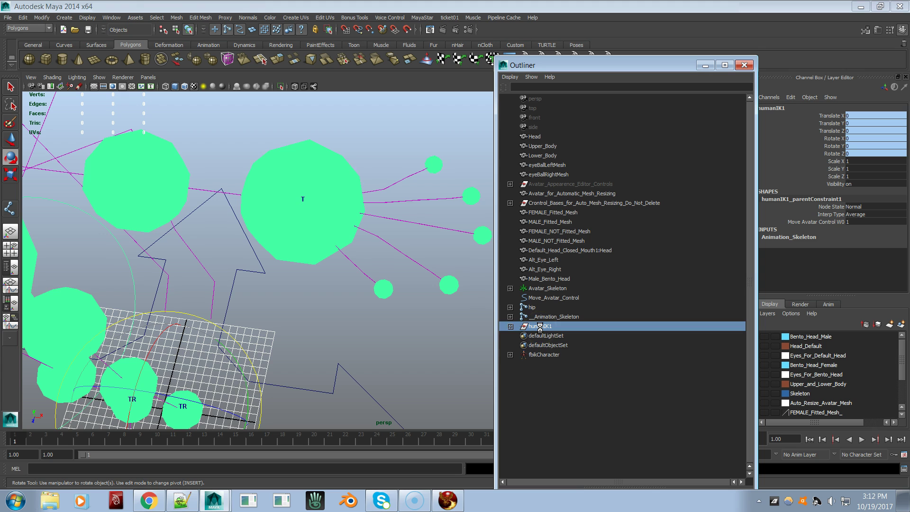
key("Delete")
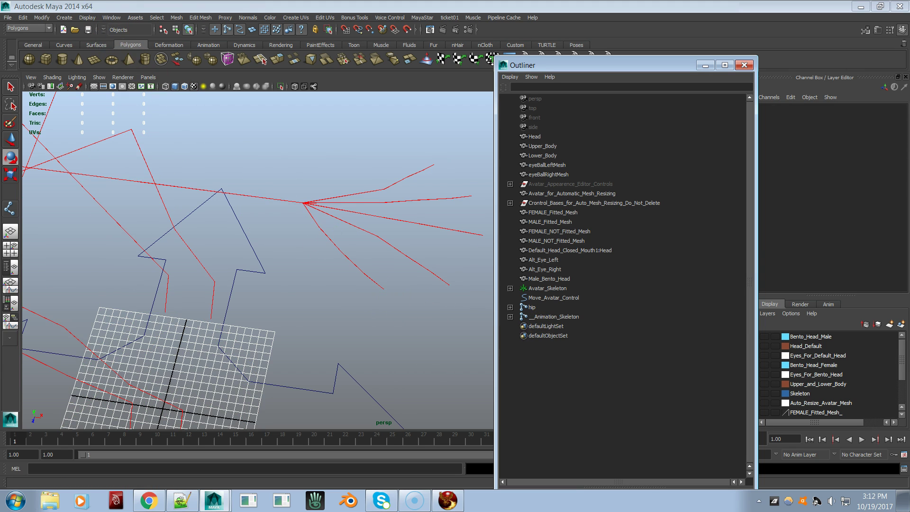
Set the joint display size to 0.58
left_click(83, 19)
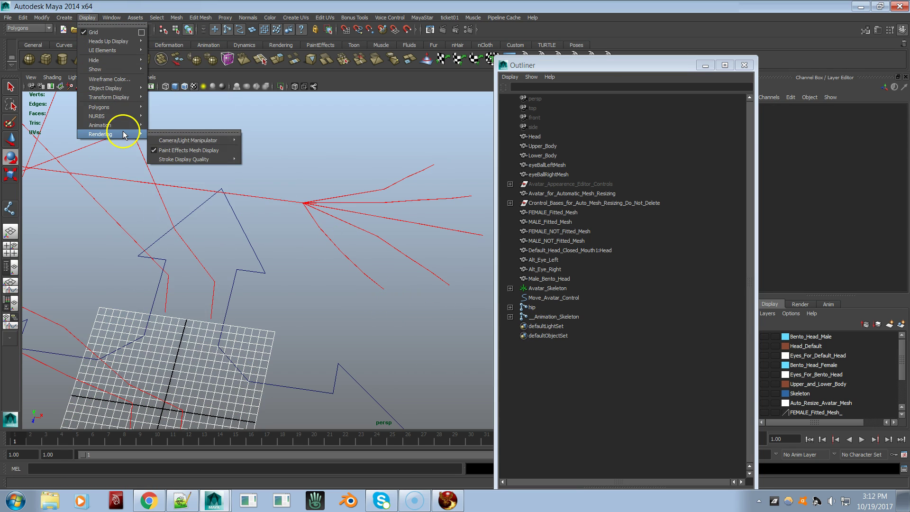
mouse_move(123, 109)
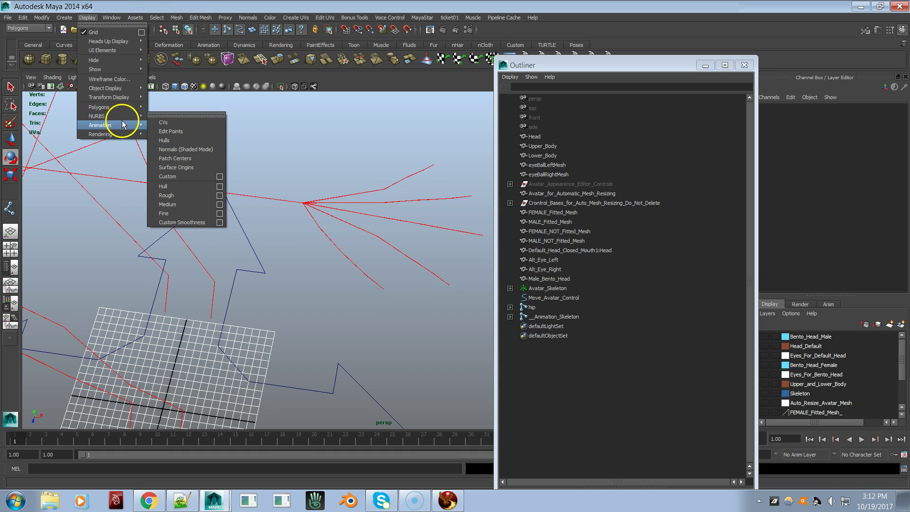
mouse_move(119, 125)
left_click(168, 149)
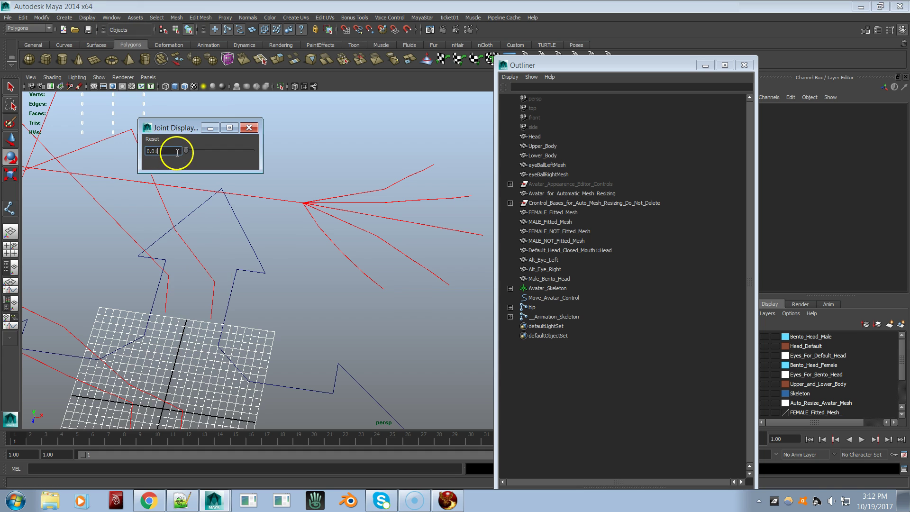
left_click_drag(184, 151, 189, 152)
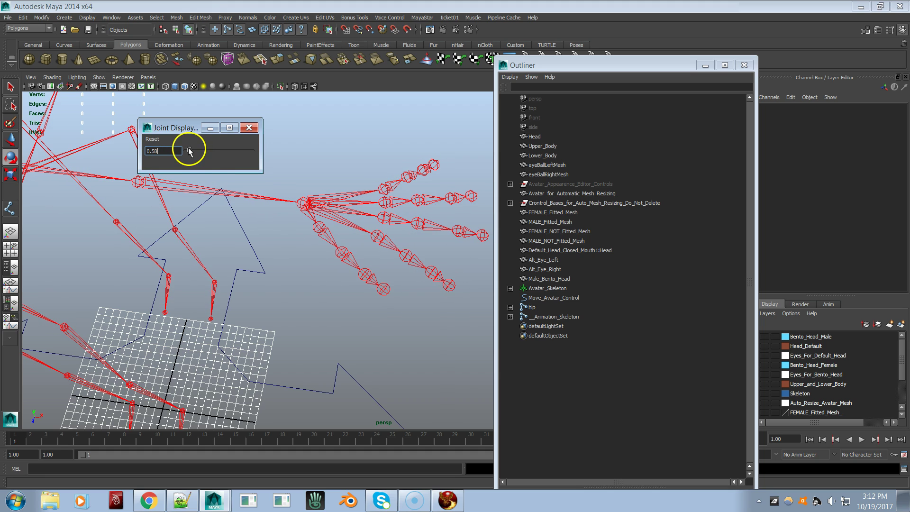
left_click(248, 127)
Select the whole joint hierarchy of the animation skeleton's left index finger, starting from __mHandIndex1Left
right_click_drag(252, 148, 361, 191, "alt")
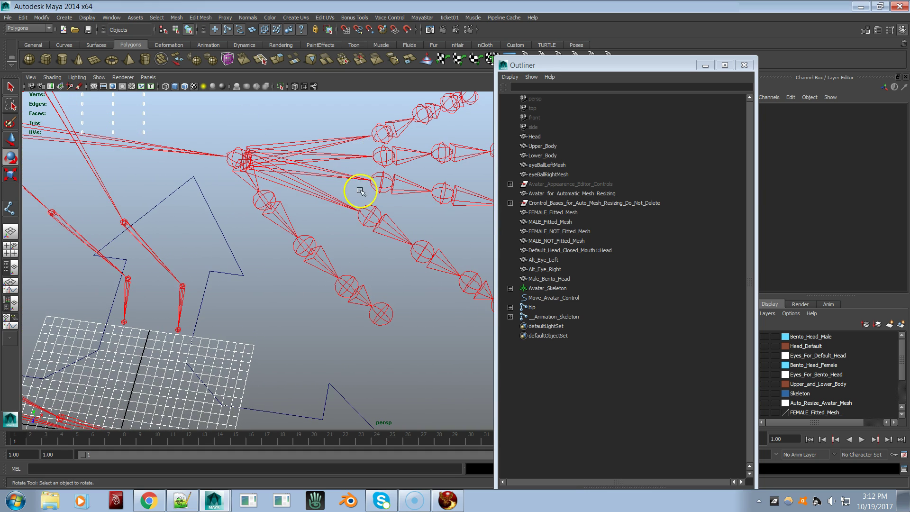
left_click(368, 219)
middle_click_drag(366, 211, 333, 198, "alt")
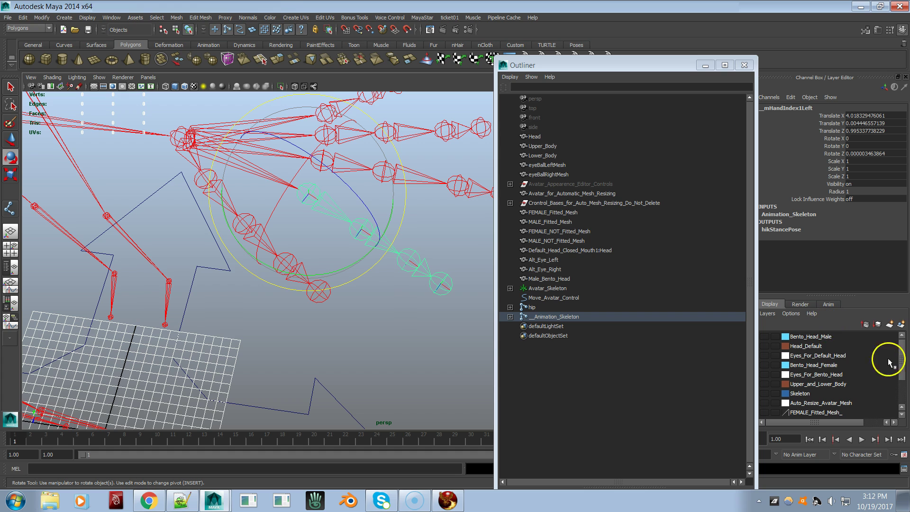
left_click_drag(906, 365, 894, 392)
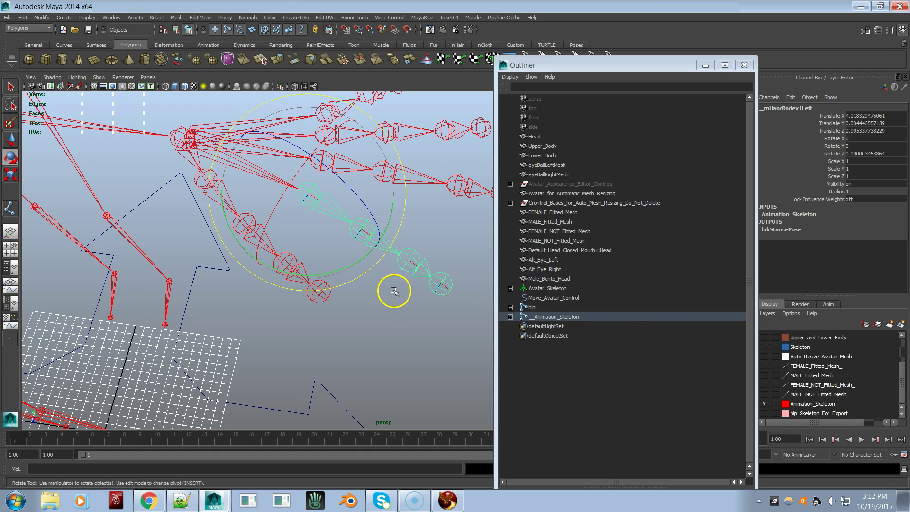
left_click_drag(378, 289, 319, 196, "alt")
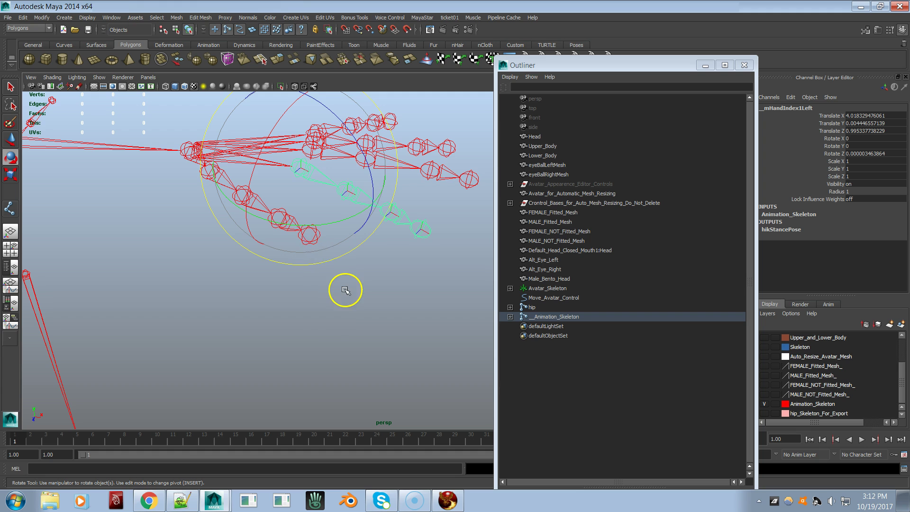
left_click_drag(347, 294, 341, 291, "alt")
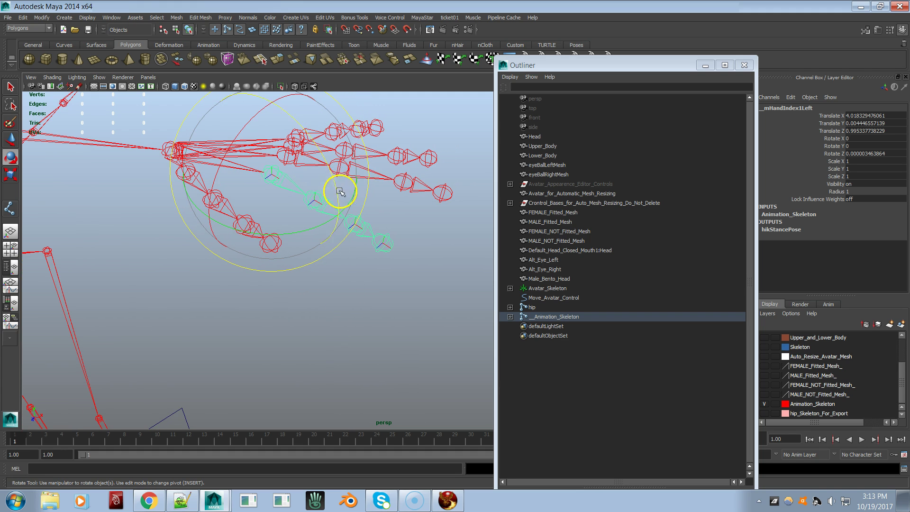
right_click(376, 274)
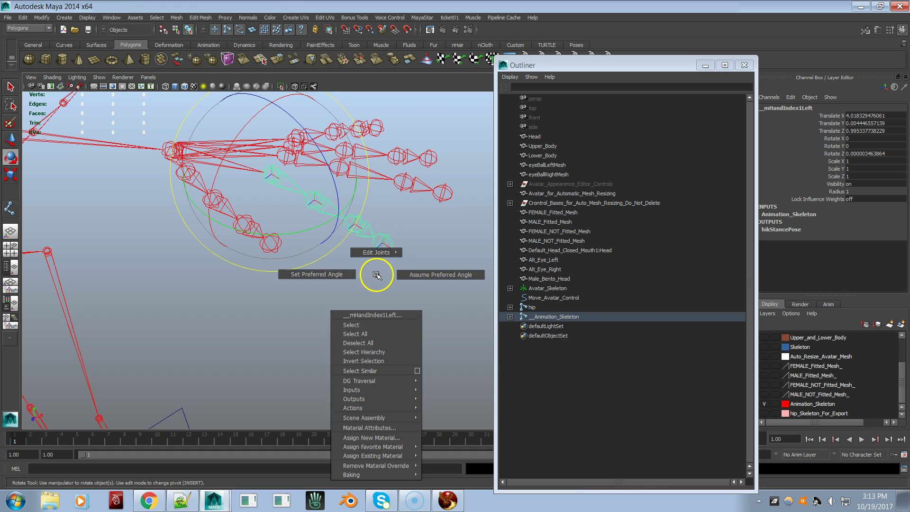
left_click(391, 352)
Try rotating the selected left index finger joints together, checking the bend from the top and at an angle
left_click_drag(422, 195, 431, 218)
left_click_drag(329, 205, 341, 225, "alt")
middle_click_drag(340, 225, 315, 130, "alt")
left_click_drag(630, 65, 905, 87)
left_click(725, 400)
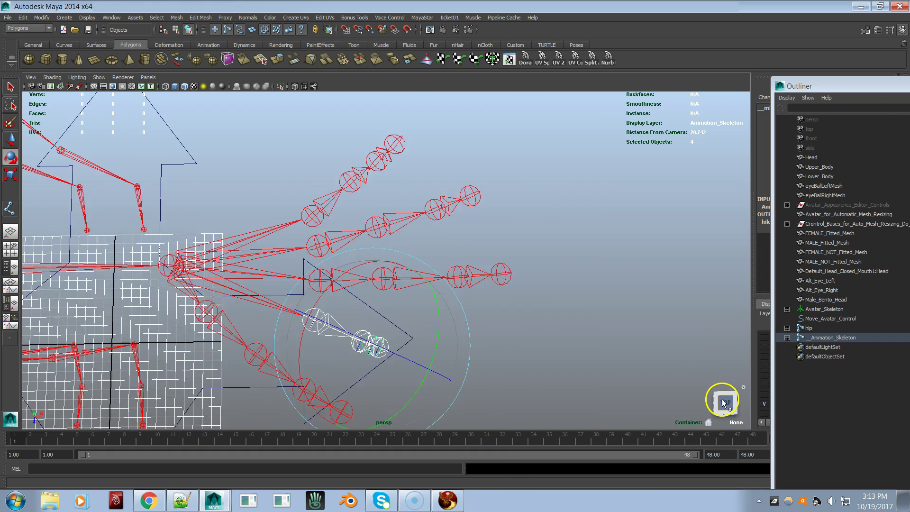
left_click_drag(429, 278, 392, 277)
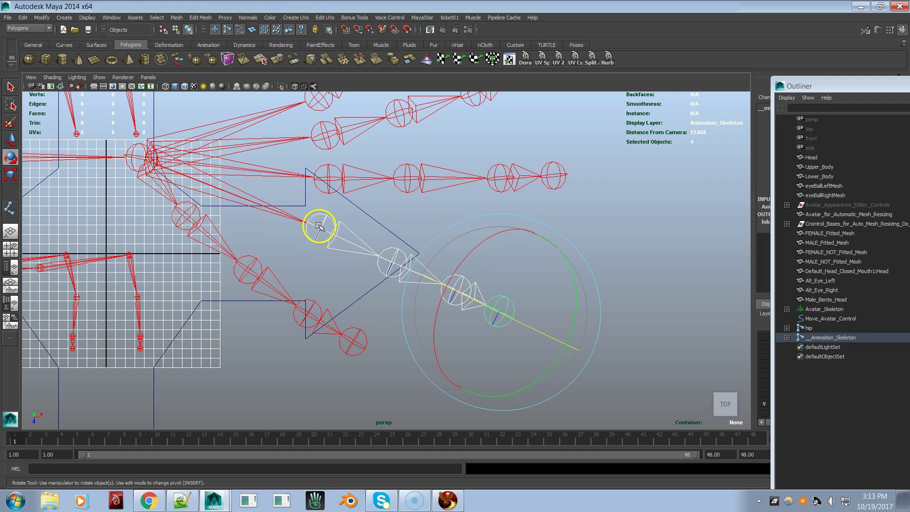
left_click_drag(386, 258, 378, 231, "alt")
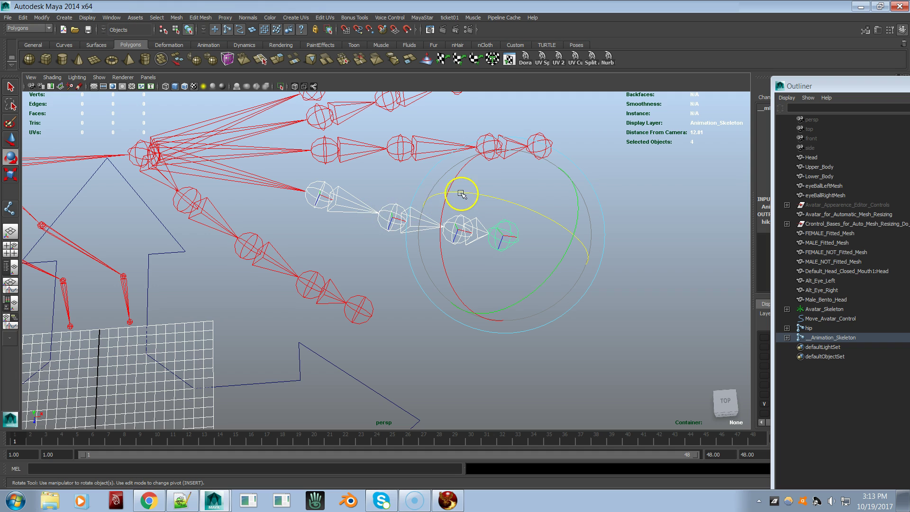
left_click_drag(467, 190, 489, 229)
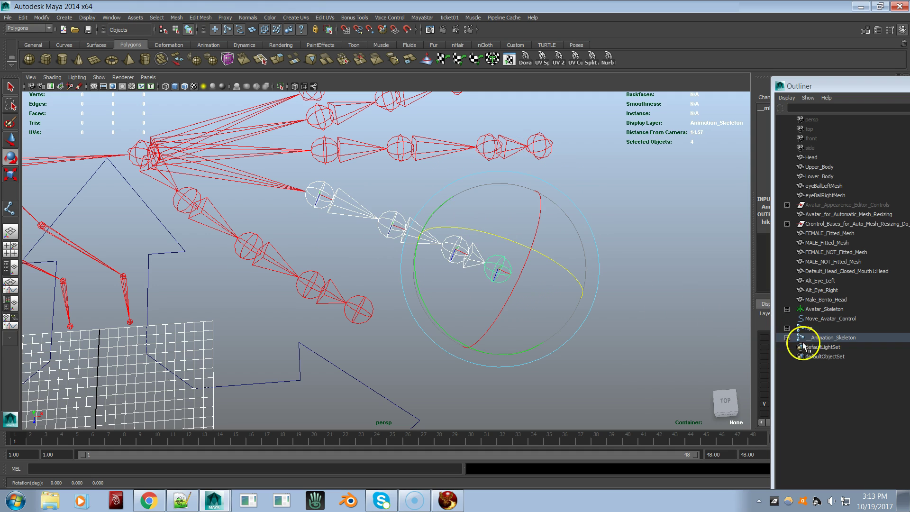
Select the hip skeleton in the Outliner, hide the Animation_Skeleton layer and show the hip_Skeleton_For_Export layer
left_click_drag(867, 84, 522, 50)
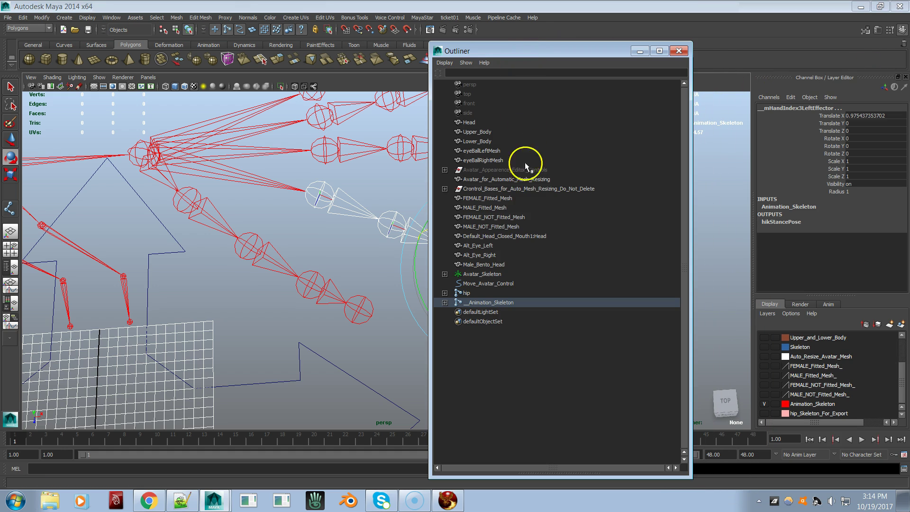
left_click(472, 293)
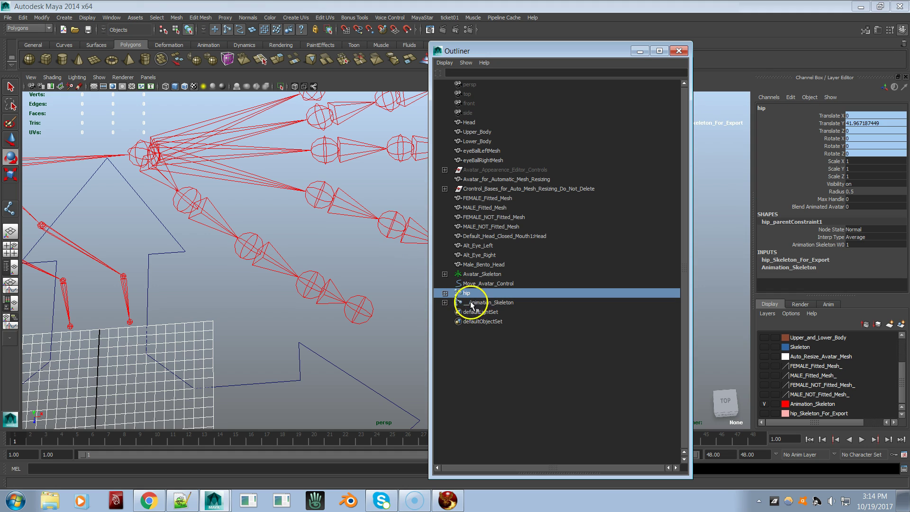
left_click(476, 274)
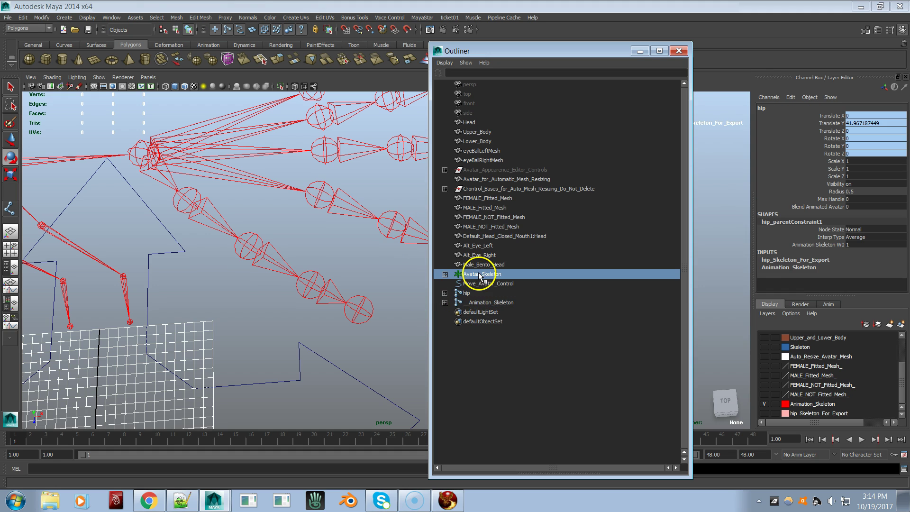
left_click(465, 294)
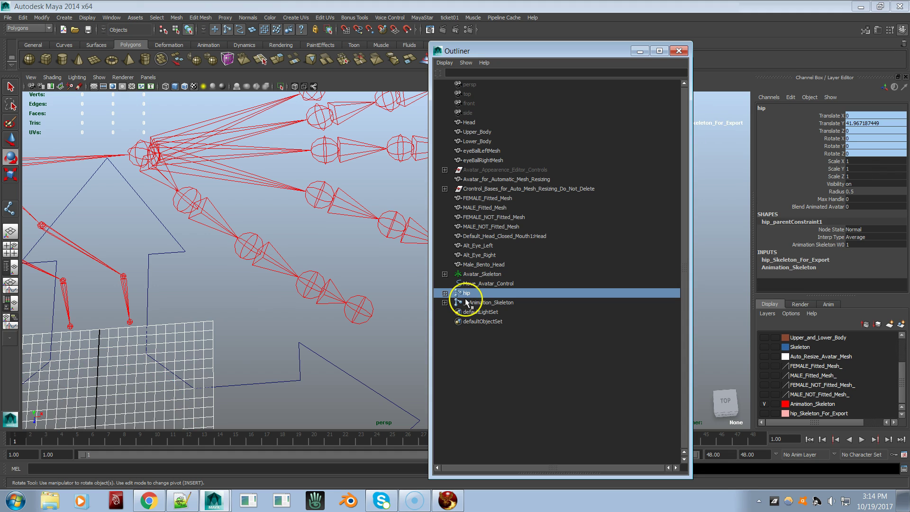
left_click(764, 403)
left_click(765, 414)
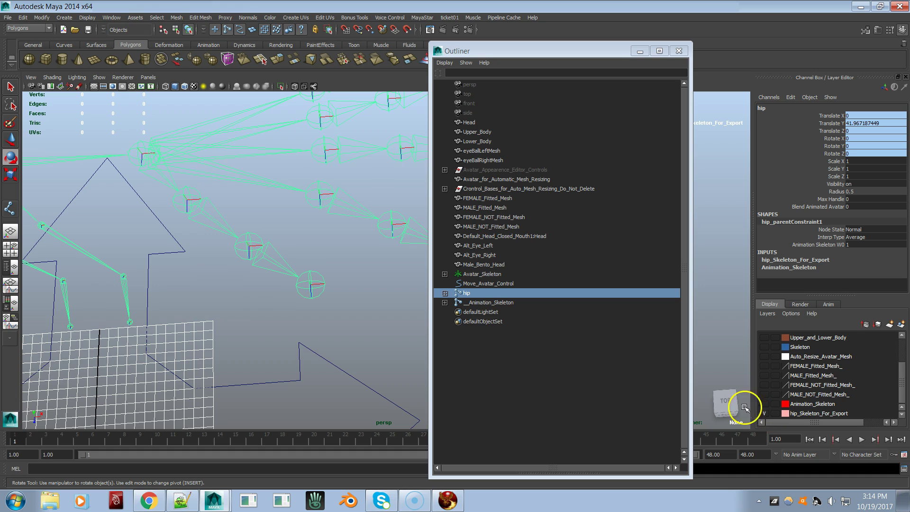
Examine the joint axes of the export skeleton's left hand from the top view
mouse_move(416, 305)
left_mouse_down("alt")
mouse_move(398, 301)
mouse_move(400, 311)
left_mouse_up("alt")
middle_click_drag(400, 311, 387, 302, "alt")
mouse_move(382, 301)
left_mouse_down("alt")
mouse_move(392, 297)
mouse_move(387, 303)
left_mouse_up("alt")
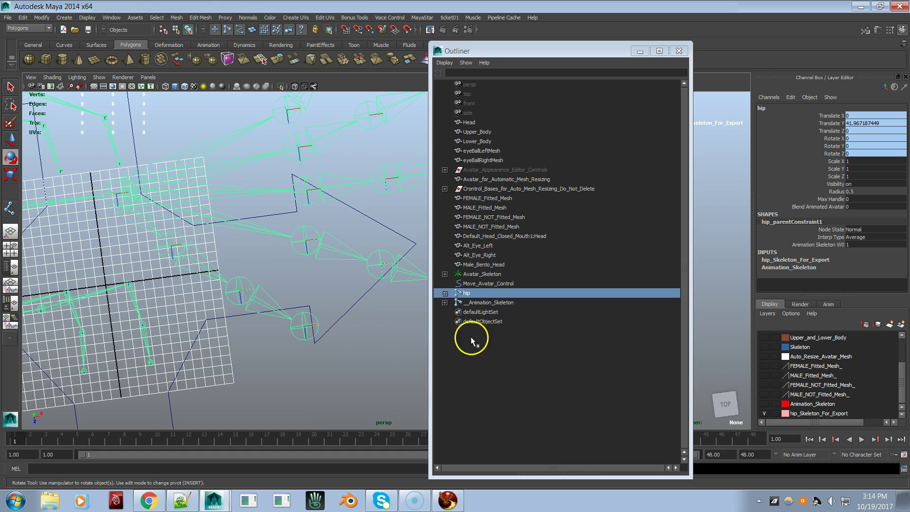
left_click(723, 402)
middle_click_drag(324, 349, 179, 326, "alt")
right_click_drag(247, 303, 705, 254, "alt")
middle_click_drag(308, 318, 423, 271, "alt")
right_click_drag(317, 309, 477, 285, "alt")
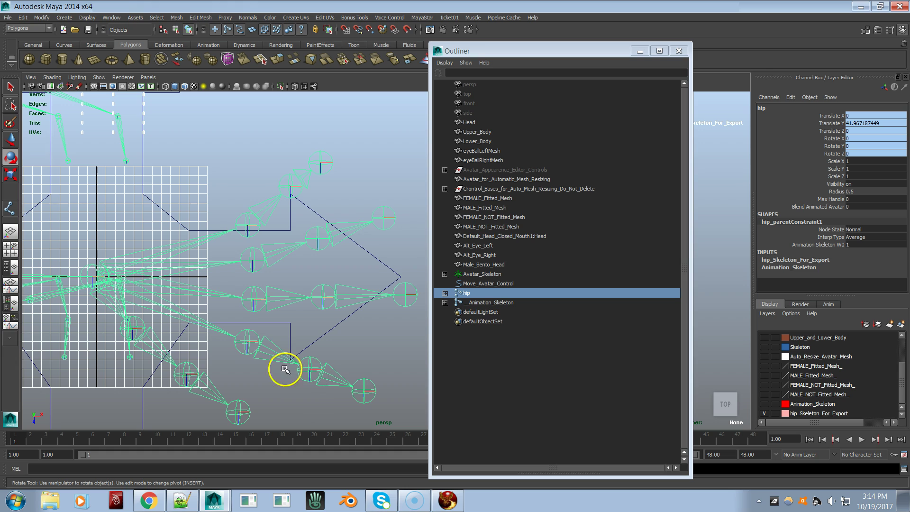
left_click(252, 346)
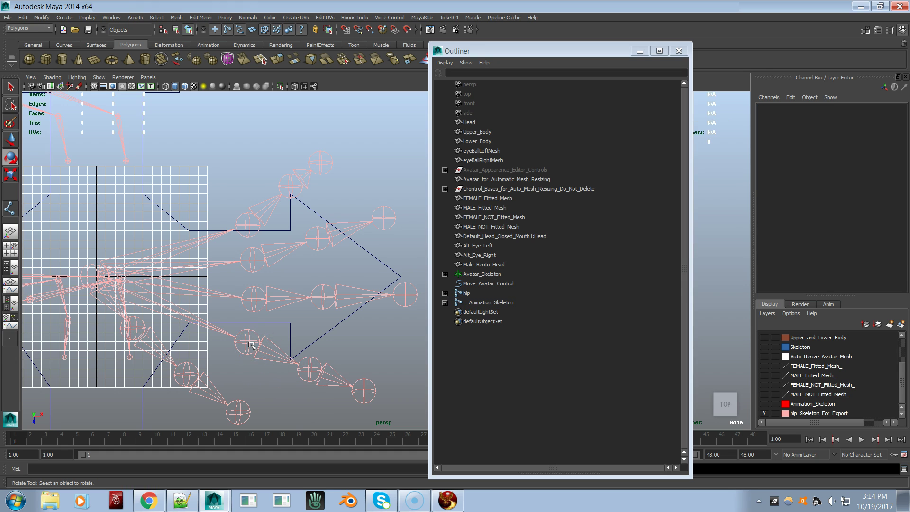
right_click(360, 345)
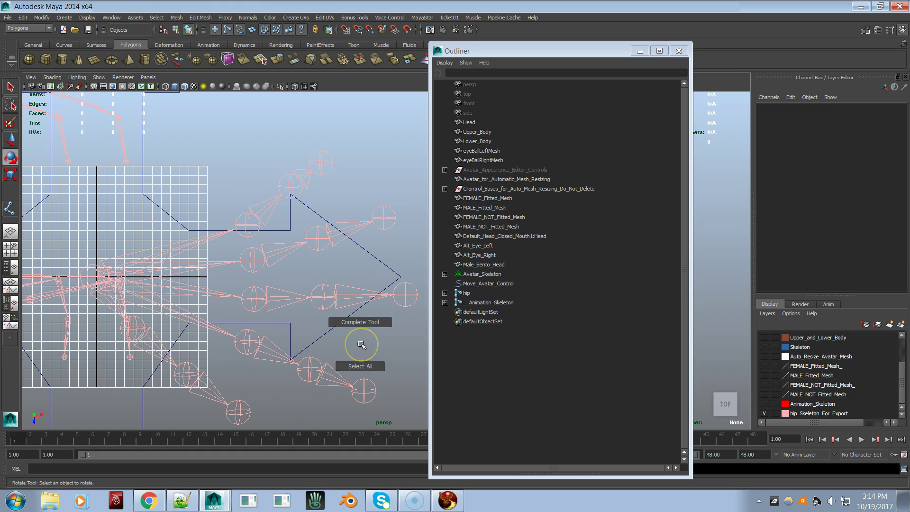
left_click(247, 342)
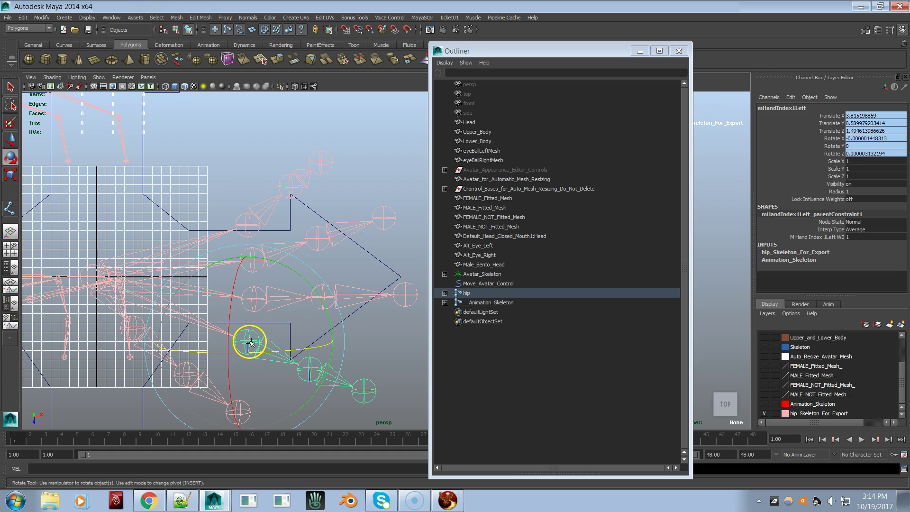
right_click_drag(406, 332, 404, 383)
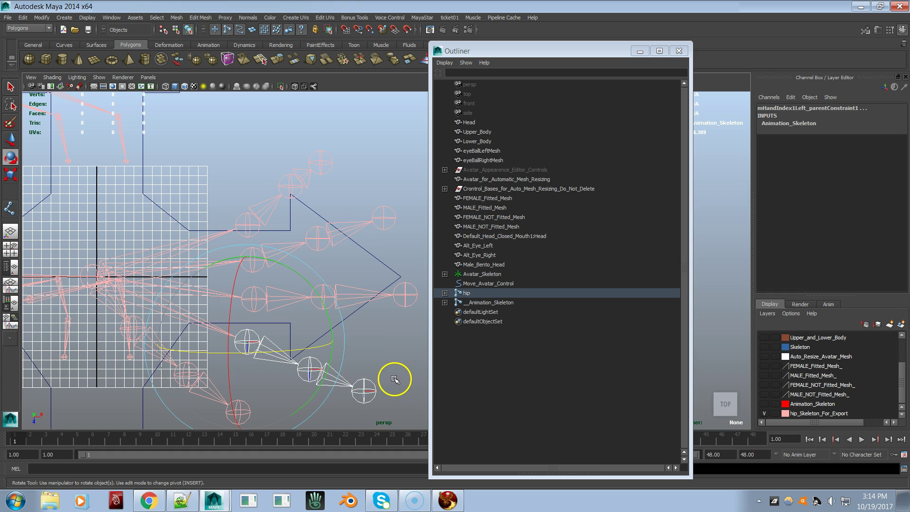
key("r")
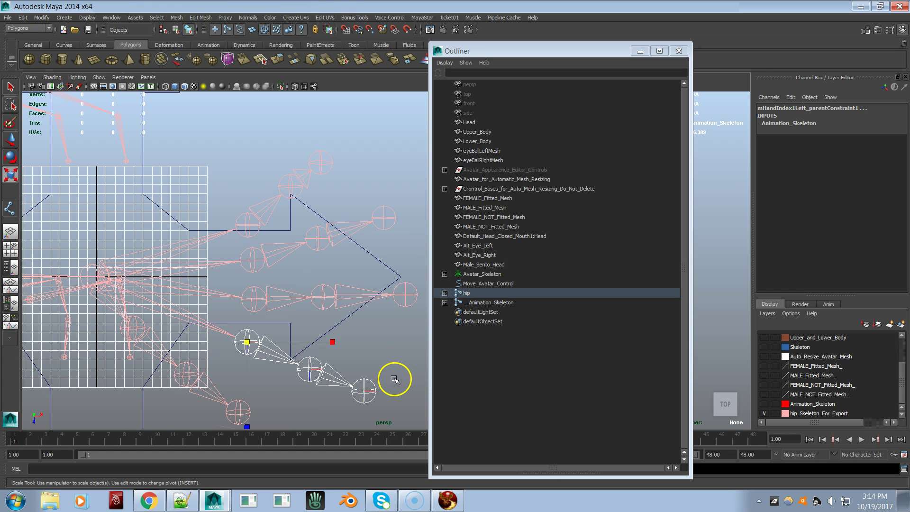
left_click(378, 351)
Select the export skeleton's left index finger hierarchy from mHandIndex1Left, try rotating its joints together, and undo the rotation
left_click(255, 344)
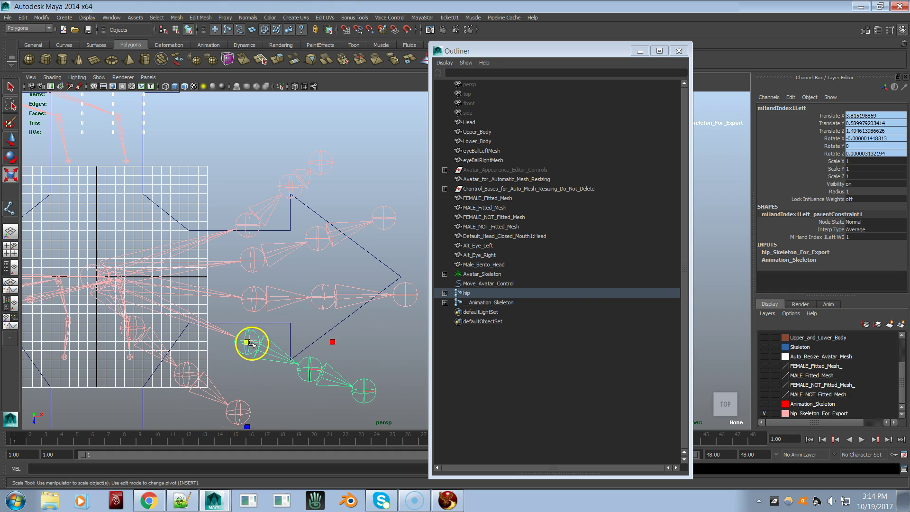
key("w")
right_click_drag(397, 302, 398, 380)
key("e")
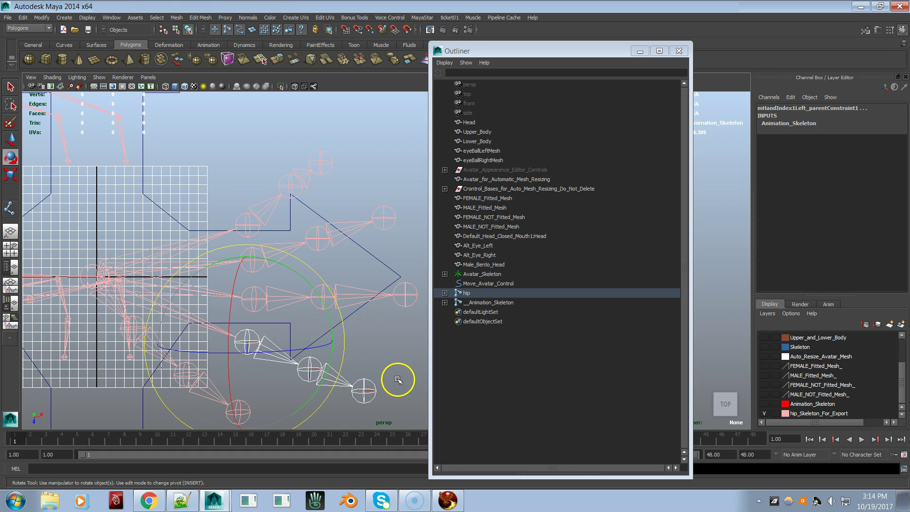
left_click(366, 392)
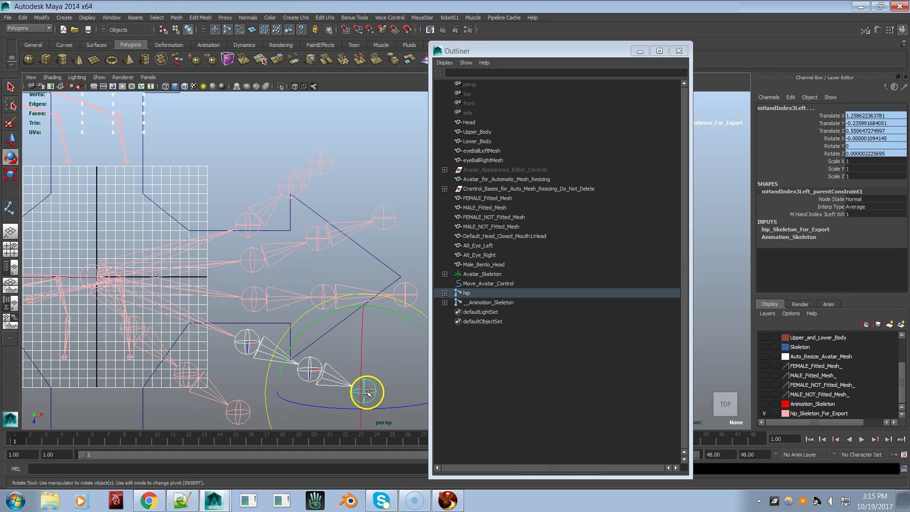
left_click_drag(349, 406, 332, 374)
middle_click_drag(306, 330, 305, 341, "alt")
key("ctrl+z")
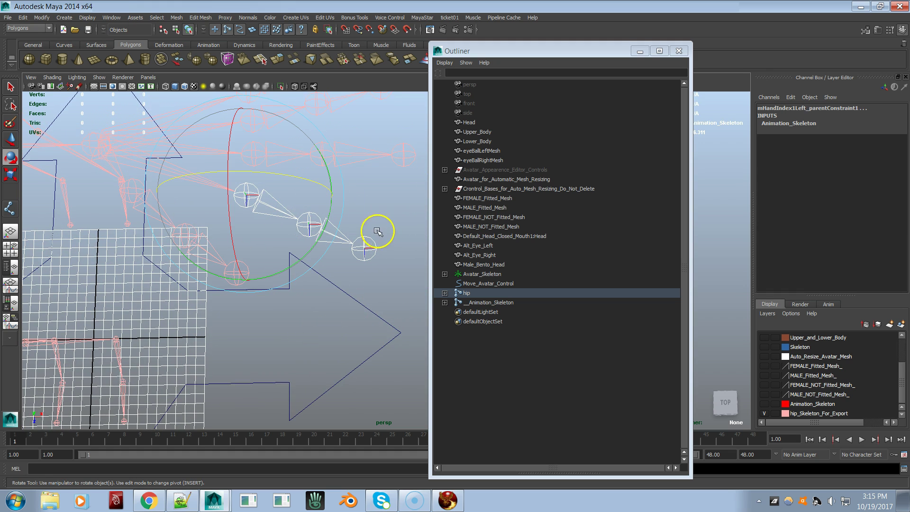
Check the hip skeleton's finger axes, then select __Animation_Skeleton and display the Animation_Skeleton layer instead of hip_Skeleton_For_Export
left_click(476, 292)
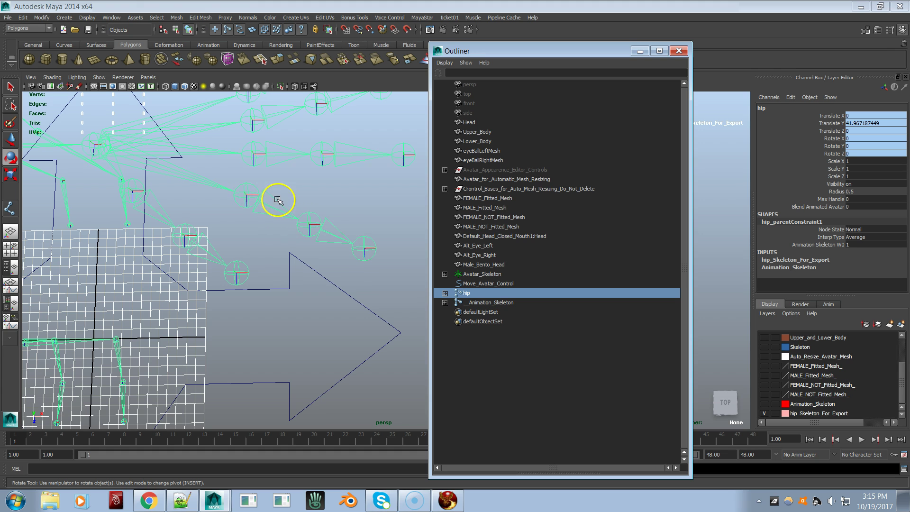
left_click_drag(287, 209, 277, 223, "alt")
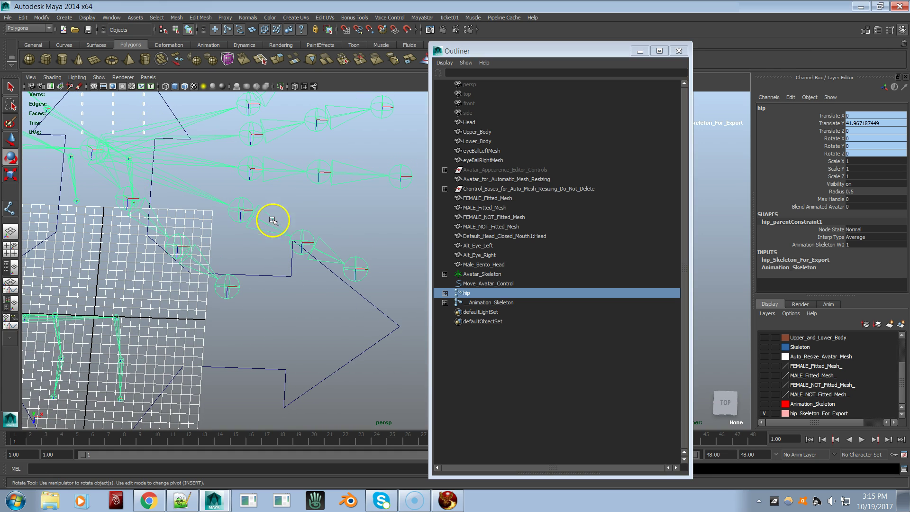
left_click(469, 304)
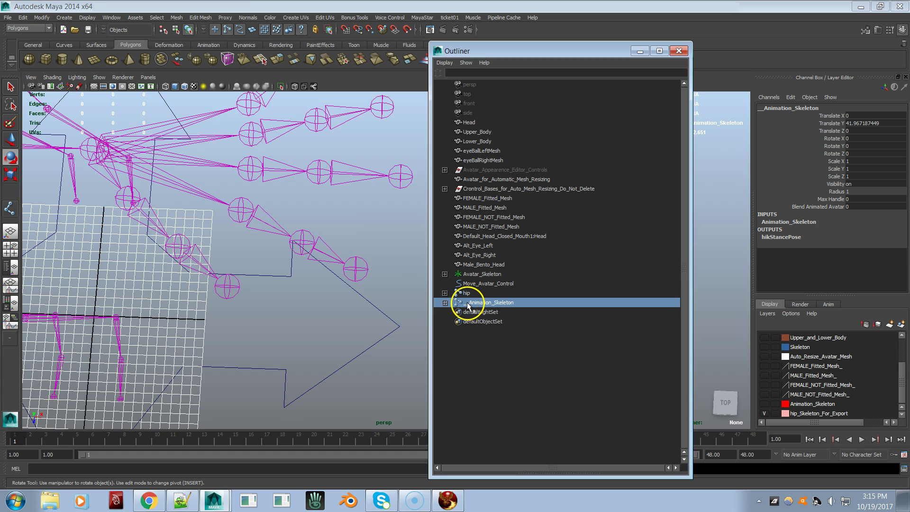
left_click(763, 405)
left_click(764, 414)
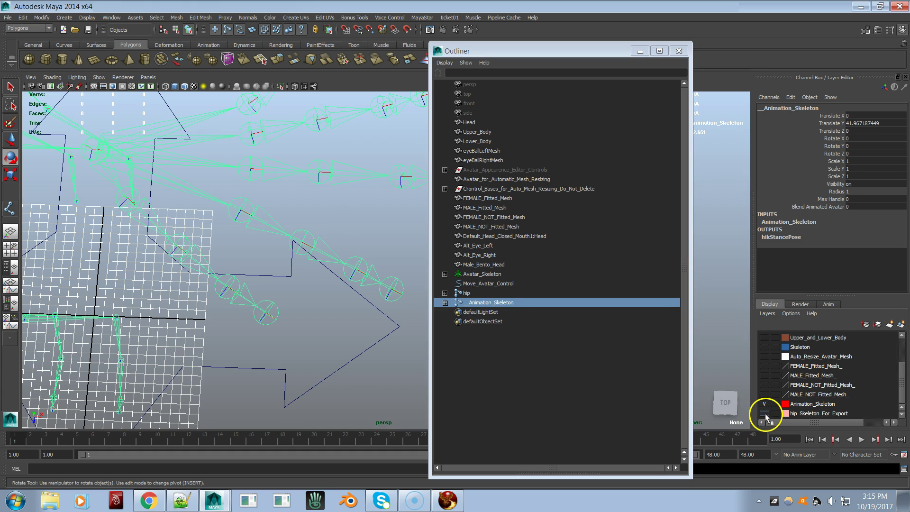
Select the animation skeleton's left index finger hierarchy from __mHandIndex1Left and rotate its joints together to Rotate Z 45
left_click(244, 205)
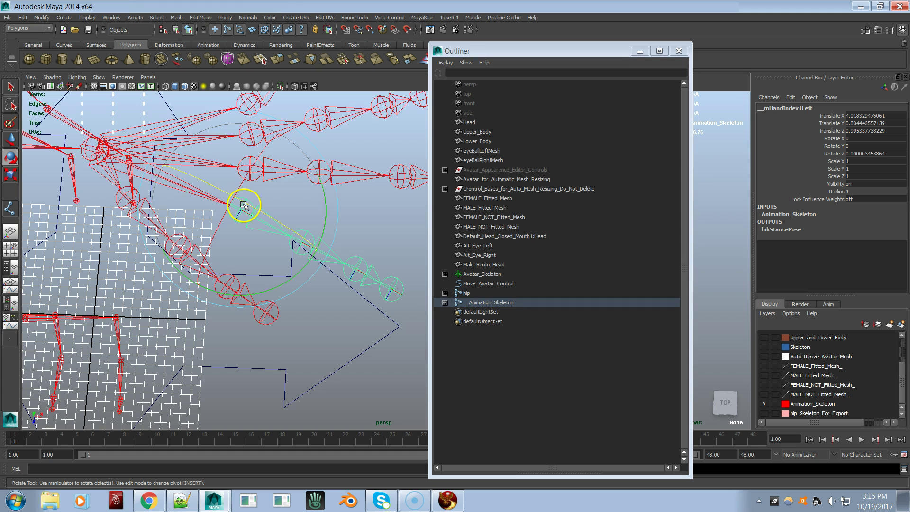
right_click(355, 225)
left_click_drag(355, 227, 356, 306)
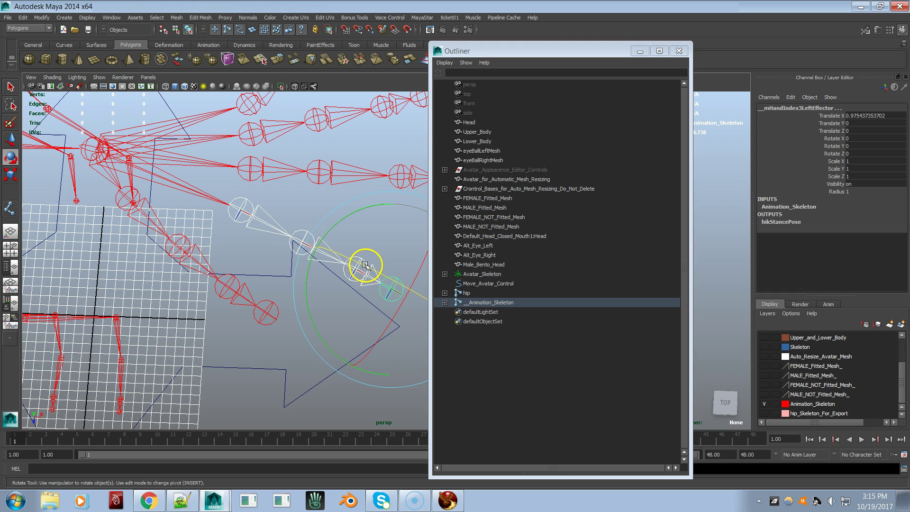
left_click_drag(365, 264, 325, 331)
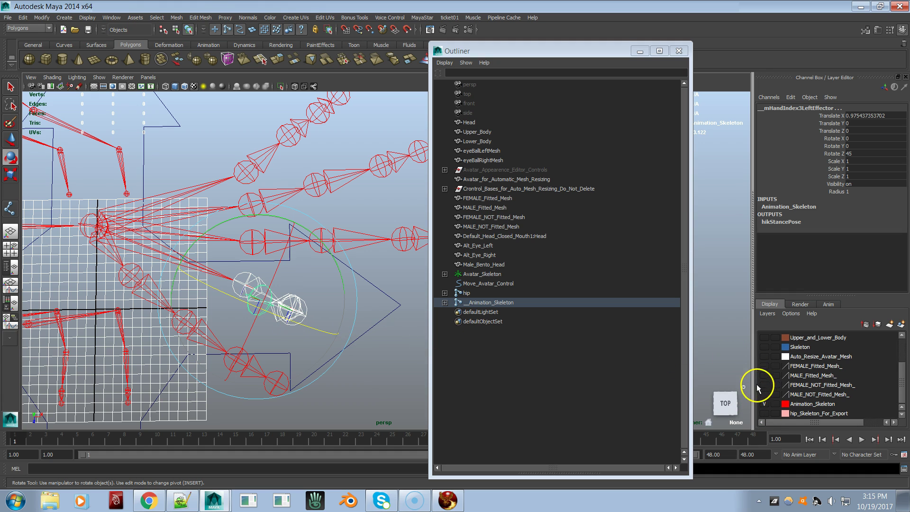
Hide the Animation_Skeleton layer, show hip_Skeleton_For_Export, and select mHandIndex1Left and then hip to inspect rotations and joint axes
left_click(764, 404)
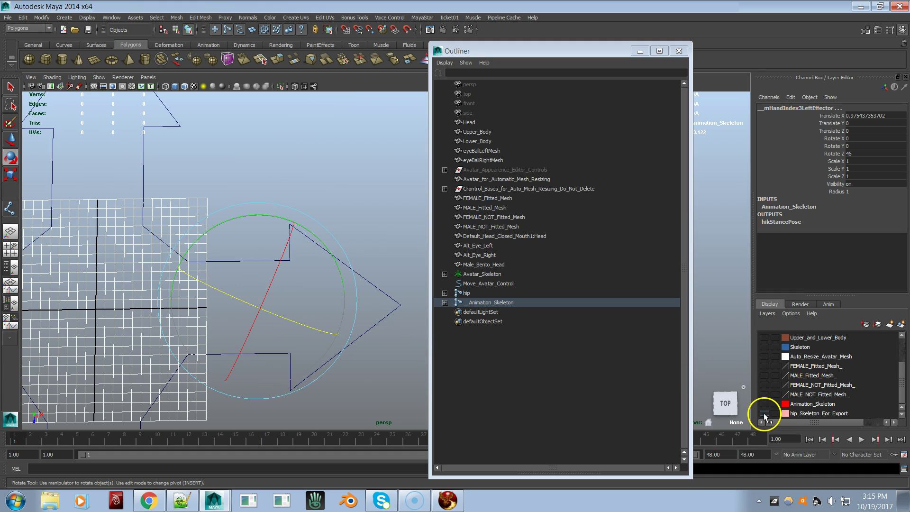
left_click(764, 414)
left_click(378, 343)
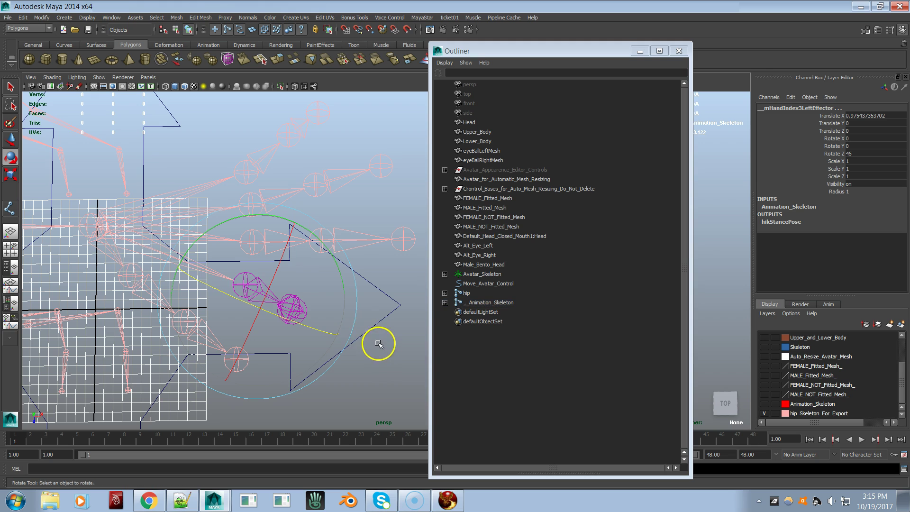
left_click(247, 284)
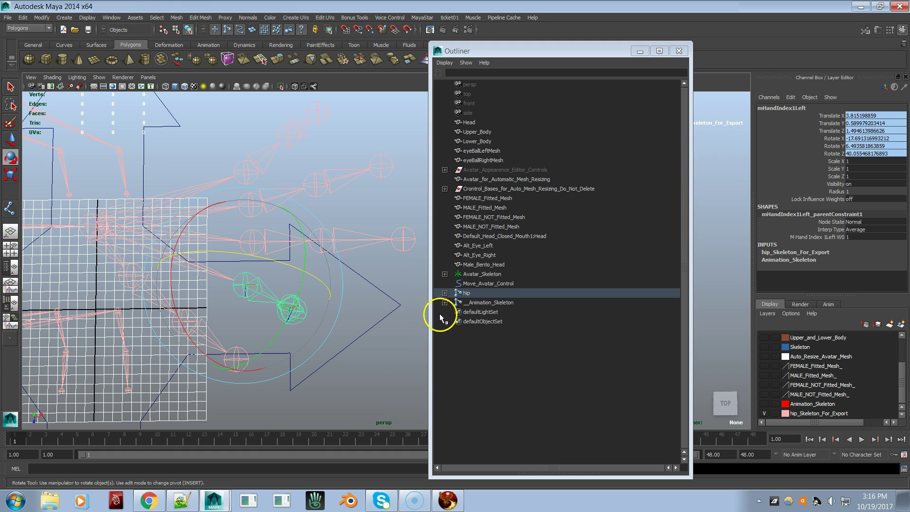
left_click(467, 293)
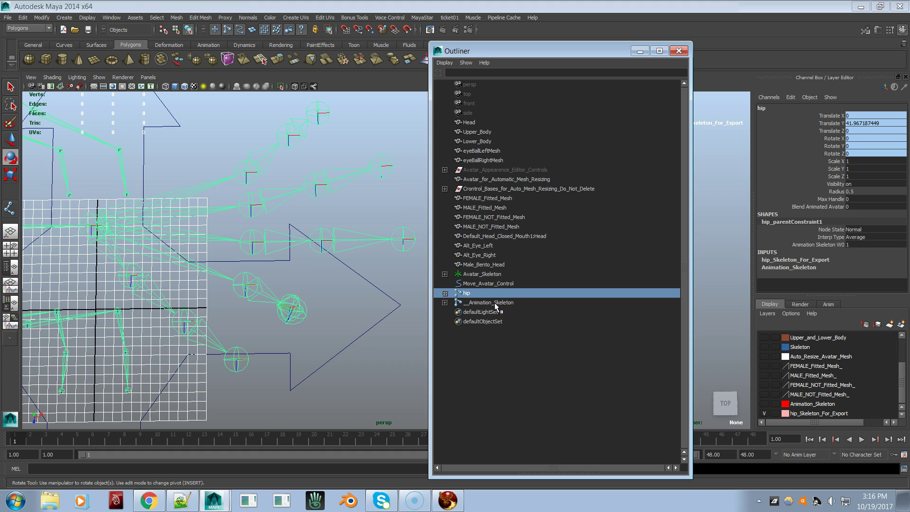
Select Avatar_Skeleton, hide the hip_Skeleton_For_Export layer and show the Skeleton layer
left_click(489, 275)
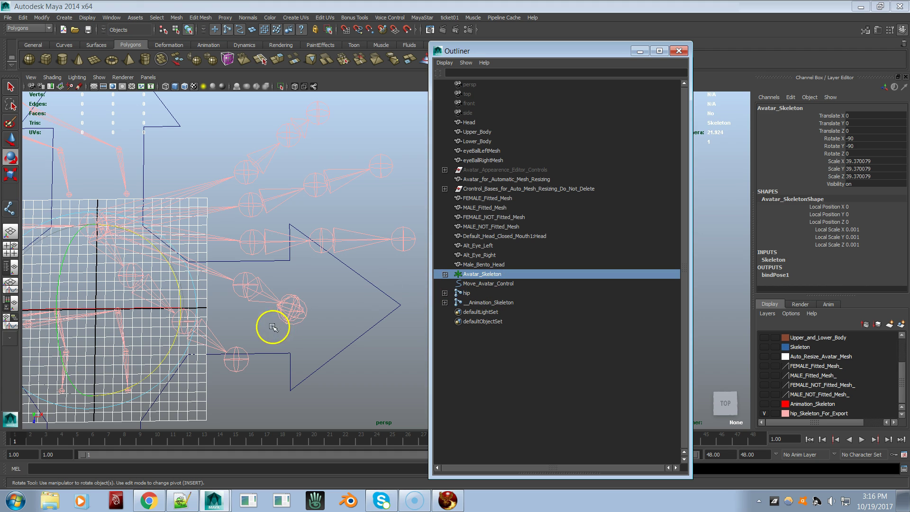
left_click_drag(253, 337, 260, 309, "alt")
left_click(764, 414)
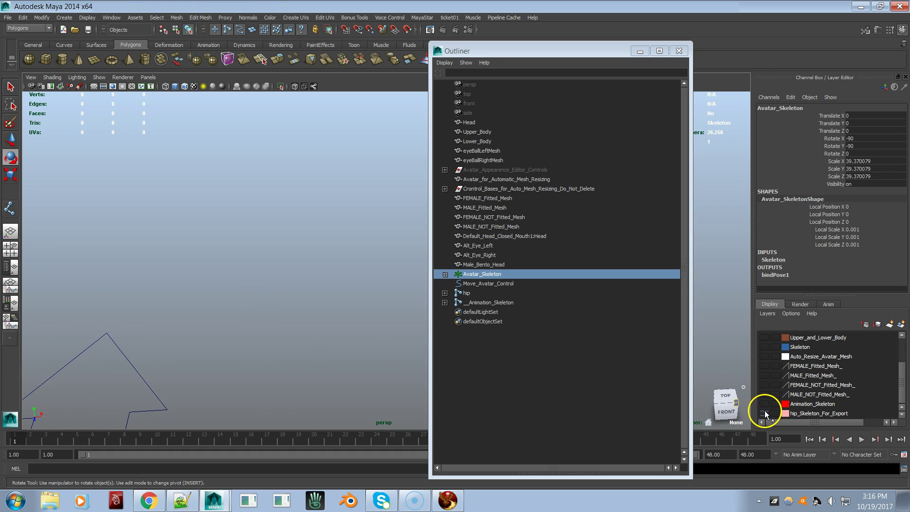
left_click(765, 348)
left_click_drag(372, 368, 225, 285, "alt")
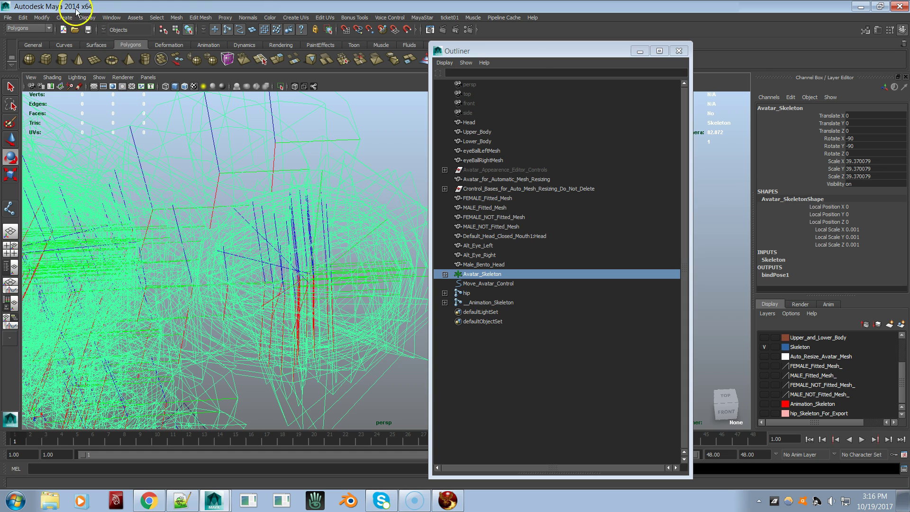
Reduce the joint display size to 0.01
left_click(87, 18)
mouse_move(130, 127)
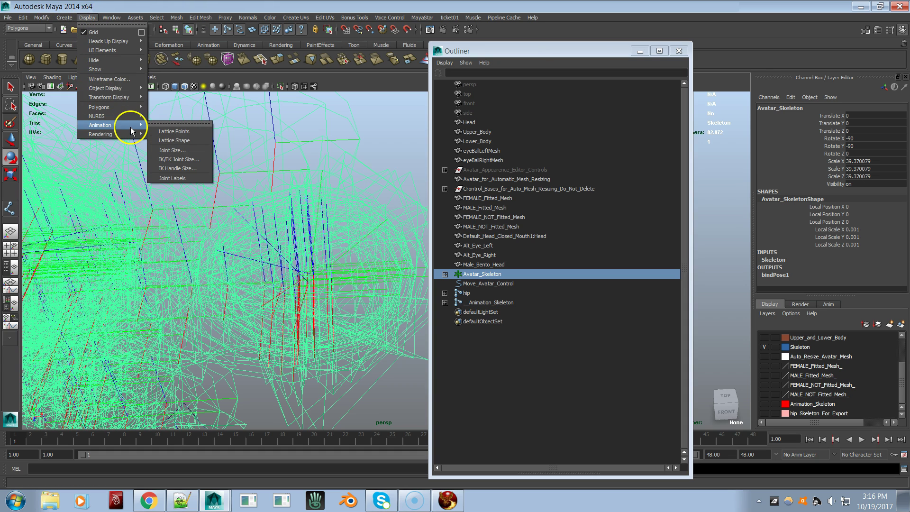
left_click(173, 151)
left_click_drag(190, 150, 186, 150)
mouse_move(268, 238)
left_mouse_down("alt")
mouse_move(273, 258)
mouse_move(275, 237)
mouse_move(273, 245)
left_mouse_up("alt")
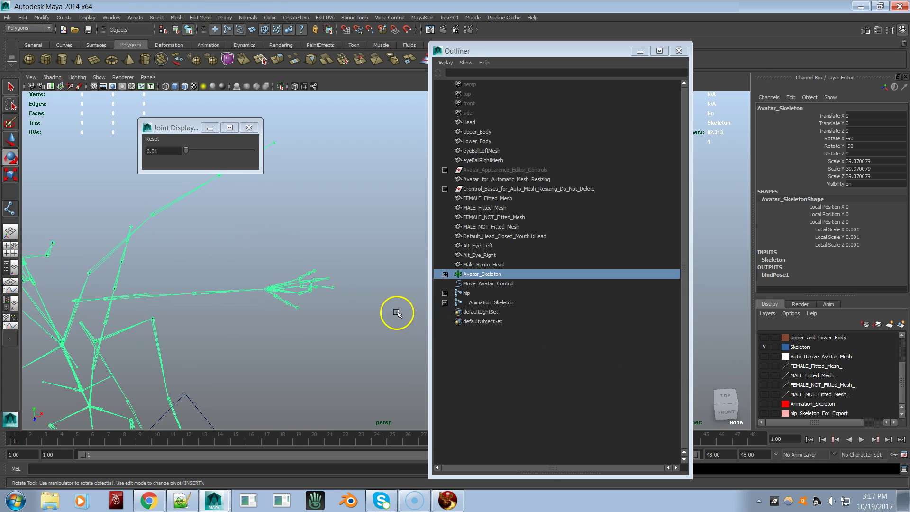
Hide the Skeleton layer, show the Animation_Skeleton layer and select __Animation_Skeleton
left_click(763, 347)
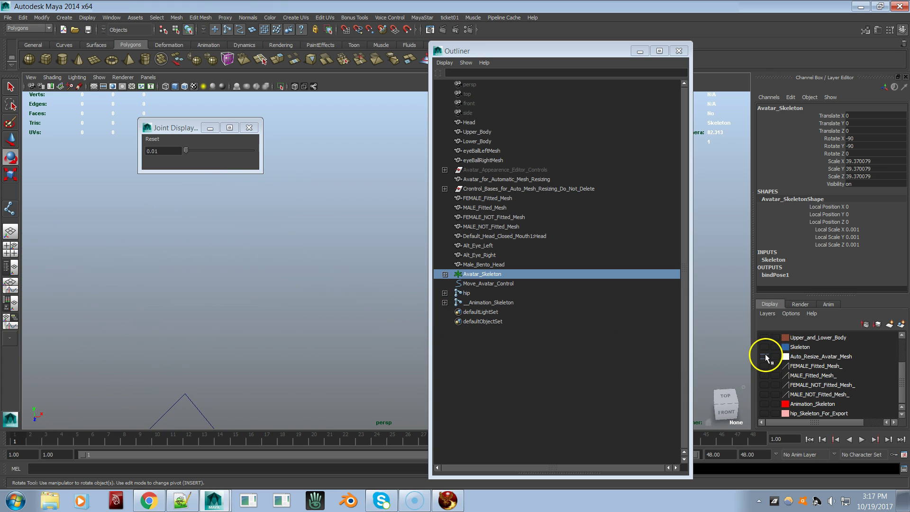
left_click(763, 404)
left_click_drag(364, 355, 385, 327, "alt")
right_click_drag(374, 322, 491, 319, "alt")
left_click(499, 303)
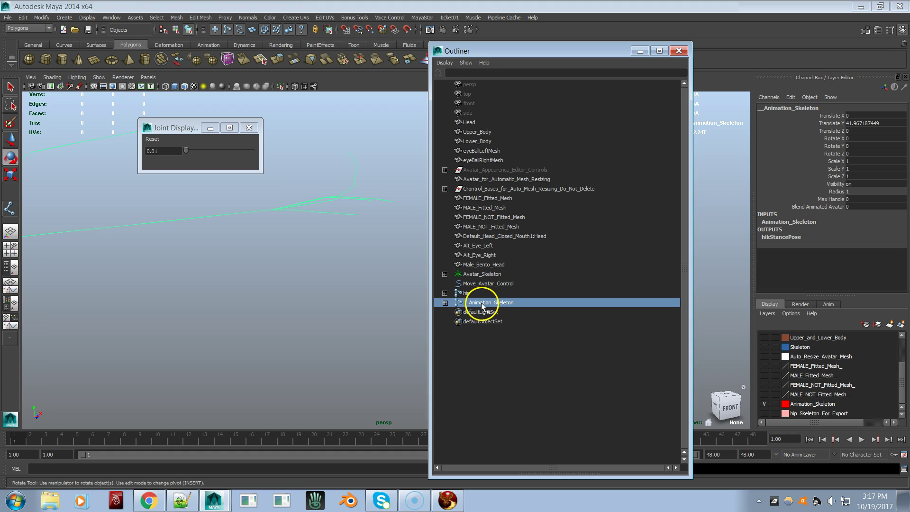
Select the hip skeleton, hide the Animation_Skeleton layer, and show the Skeleton and hip_Skeleton_For_Export layers together around the left hand
left_click(440, 290)
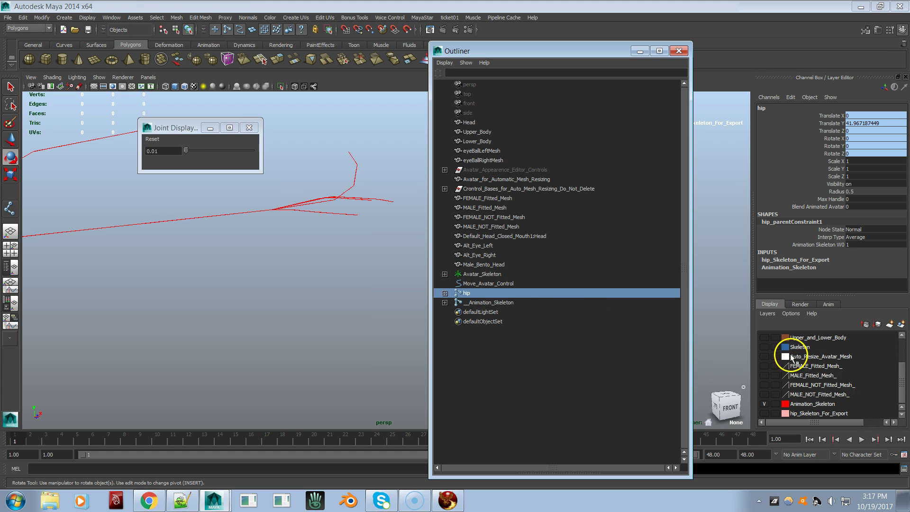
left_click(764, 346)
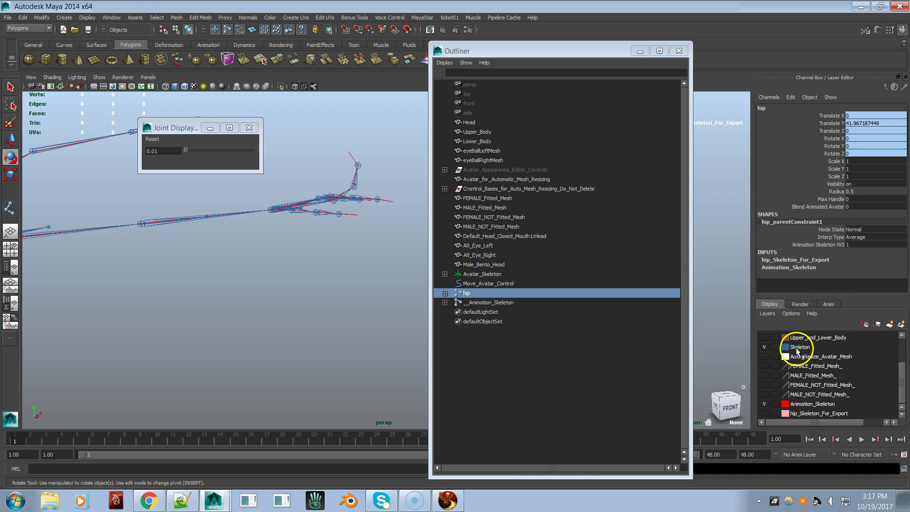
left_click(764, 404)
left_click(764, 414)
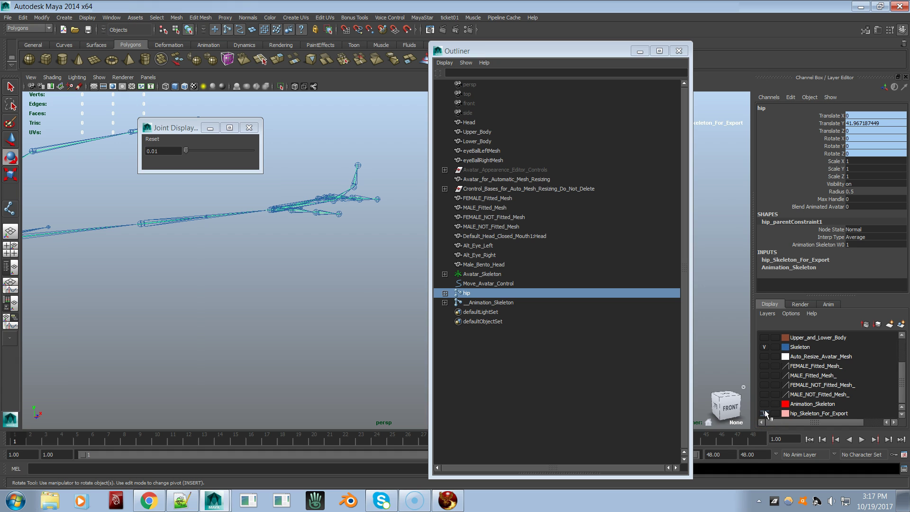
right_click_drag(284, 288, 410, 284, "alt")
left_click_drag(356, 284, 311, 262, "alt")
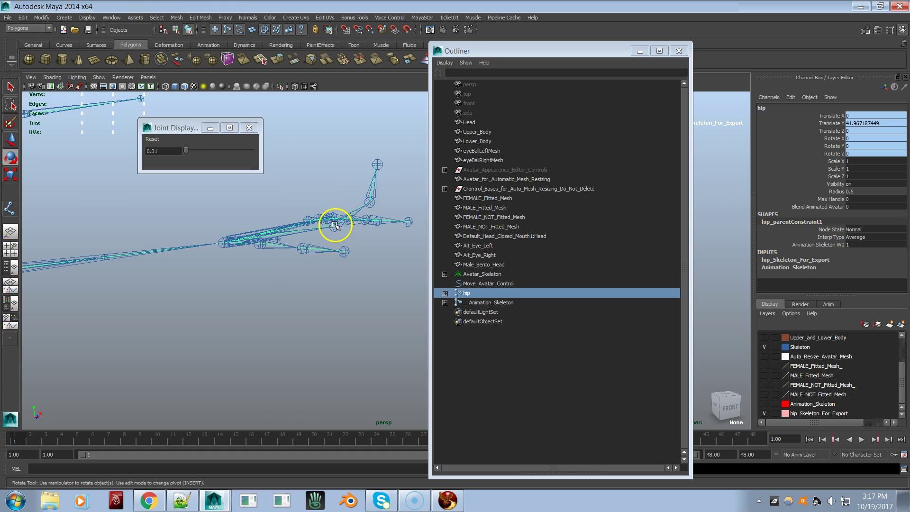
mouse_move(339, 223)
left_mouse_down("alt")
mouse_move(346, 197)
mouse_move(336, 227)
left_mouse_up("alt")
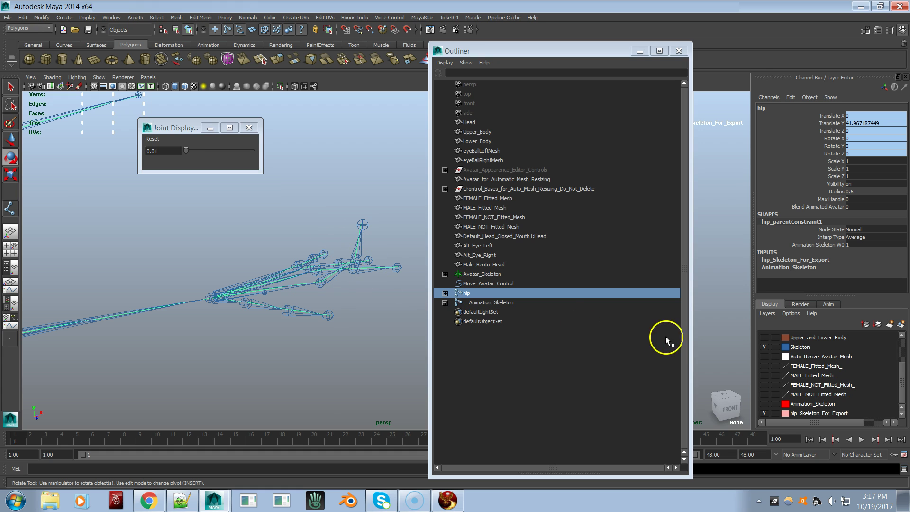
Select __Animation_Skeleton, hide the Skeleton layer and increase the joint display size to 0.30
left_click(494, 303)
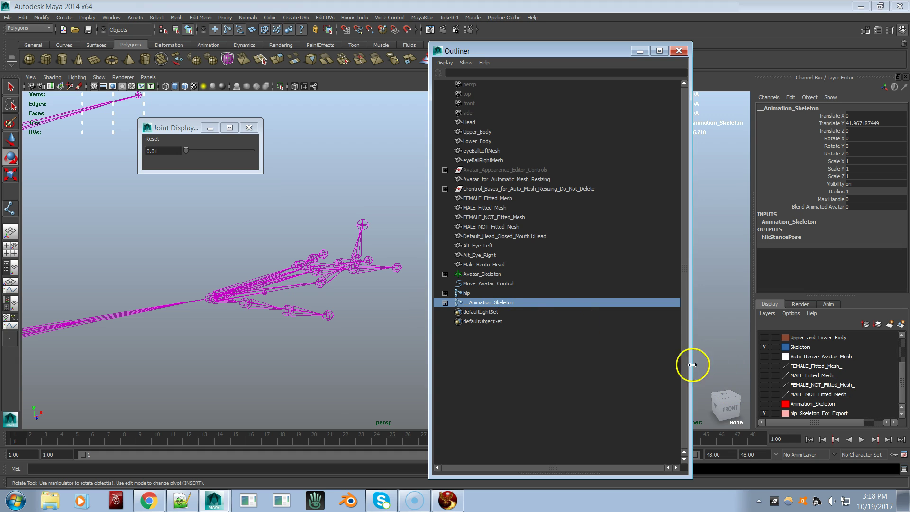
left_click(764, 347)
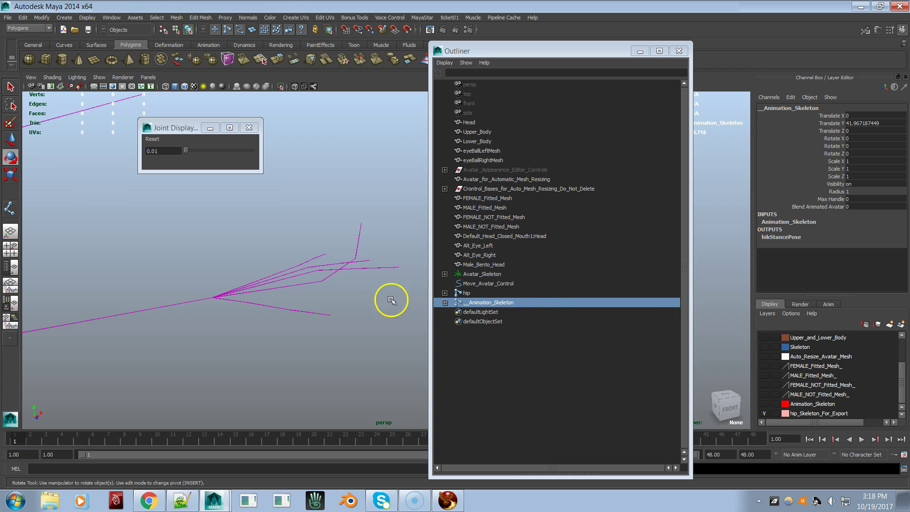
right_click_drag(319, 299, 388, 292, "alt")
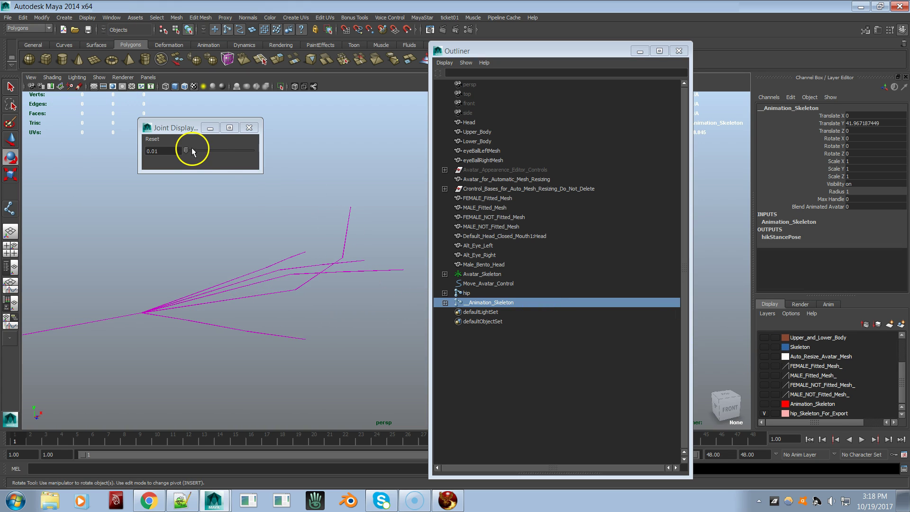
left_click_drag(185, 149, 188, 151)
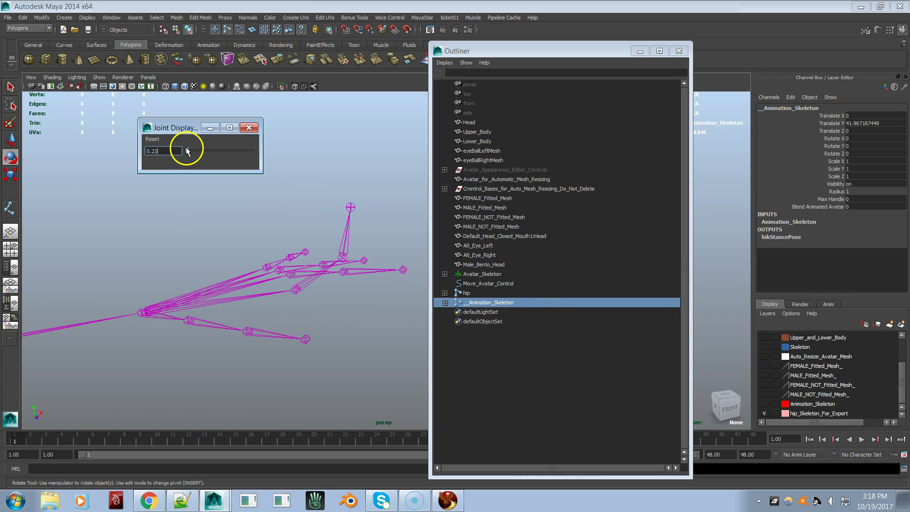
left_click_drag(295, 212, 297, 211, "alt")
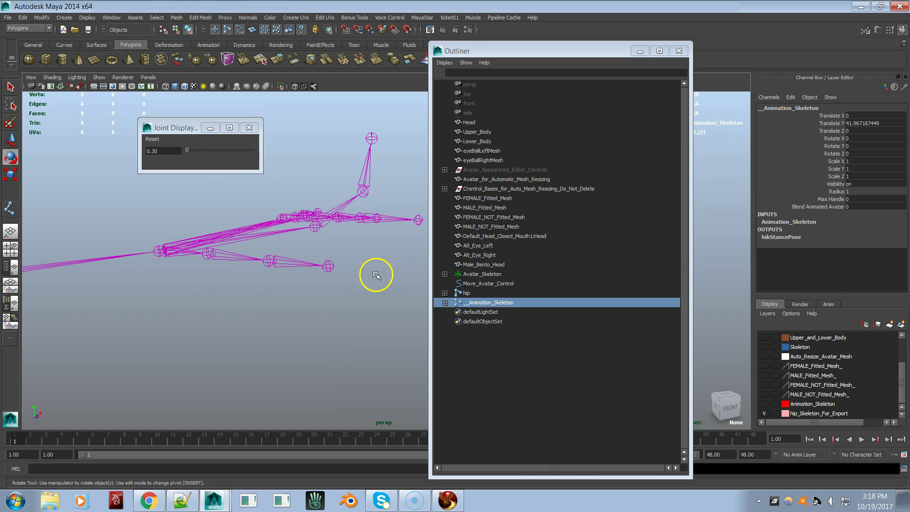
Toggle the Animation_Skeleton and hip_Skeleton_For_Export layers to compare the hand joints, leaving both layers shown
left_click(499, 303)
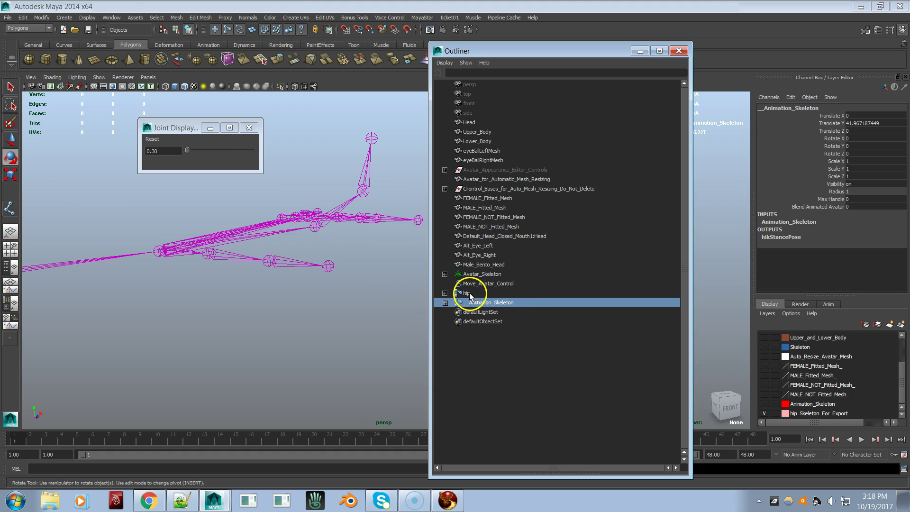
left_click(764, 404)
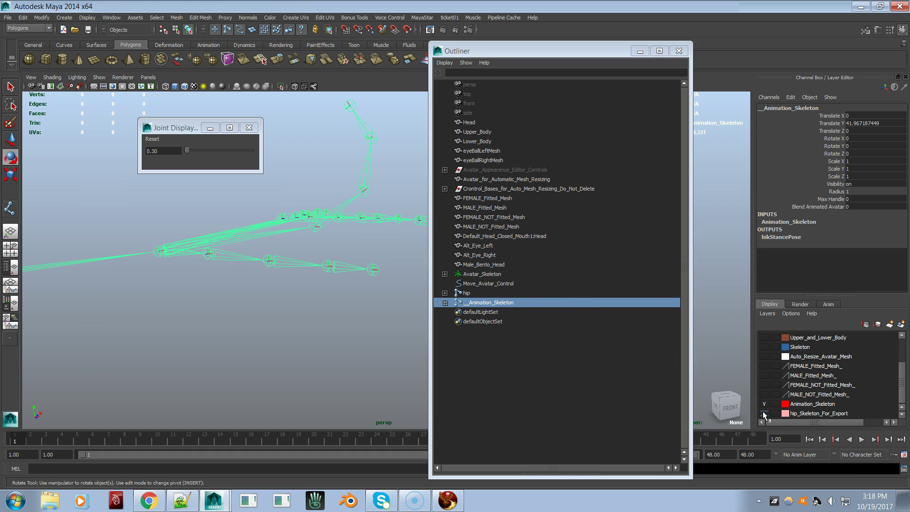
left_click(764, 404)
left_click(765, 404)
left_click(764, 413)
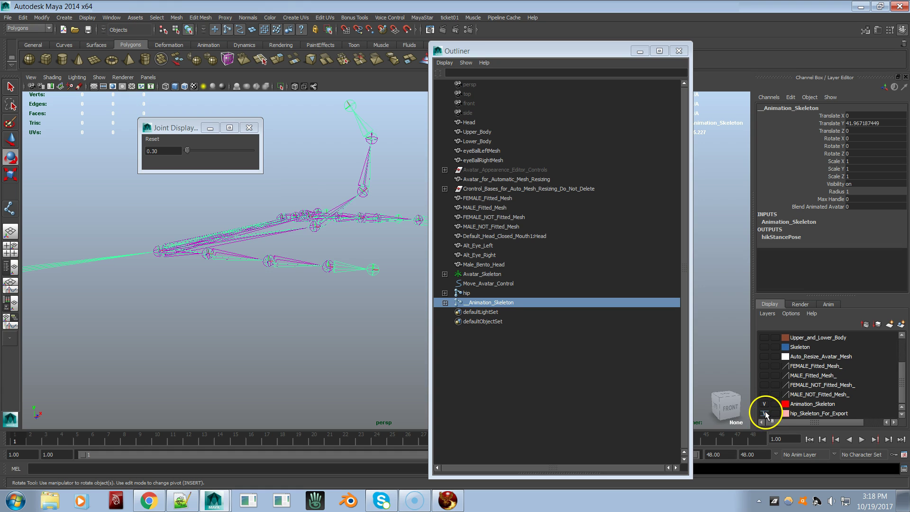
Compare hip and __Animation_Skeleton by selecting each and toggling the two skeleton layers around the hand, leaving both layers shown
left_click(513, 293)
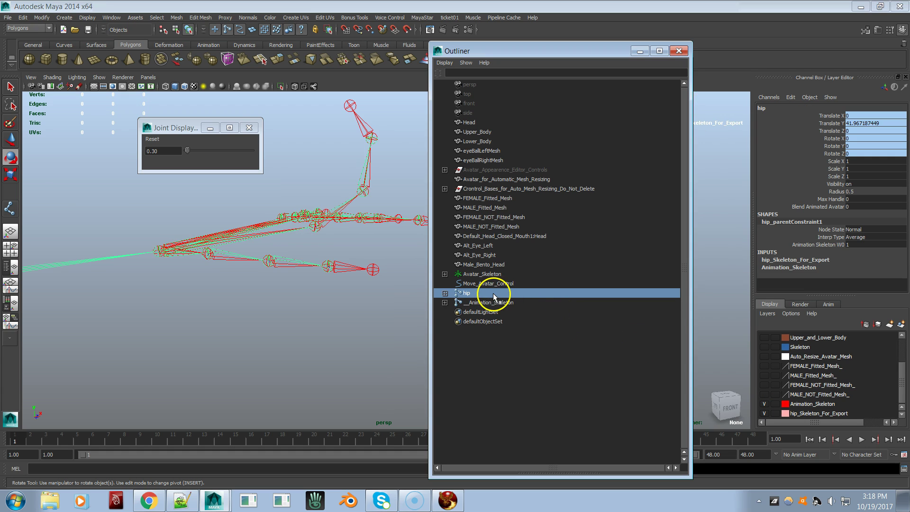
left_click(493, 304)
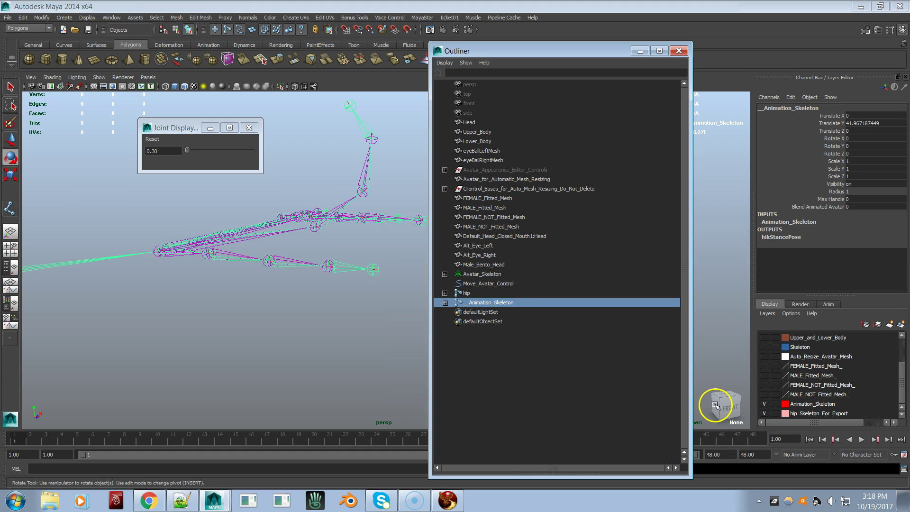
left_click(764, 413)
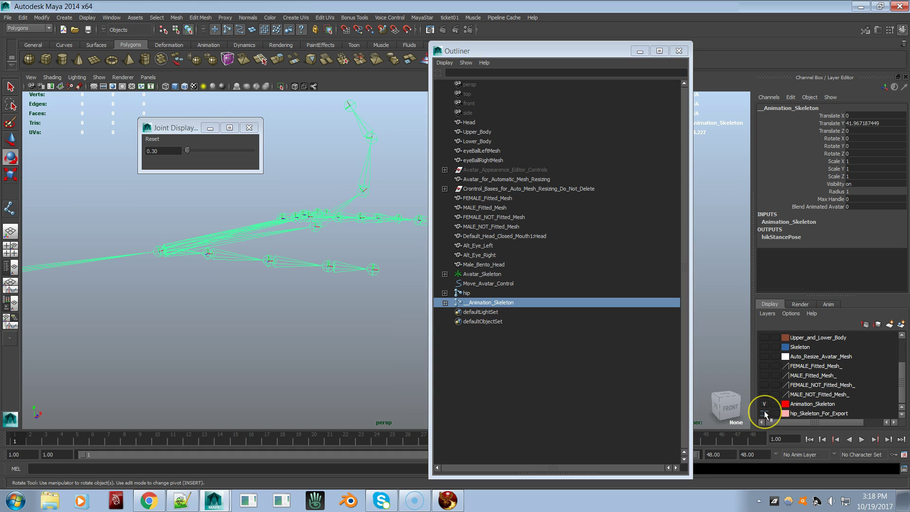
left_click(763, 404)
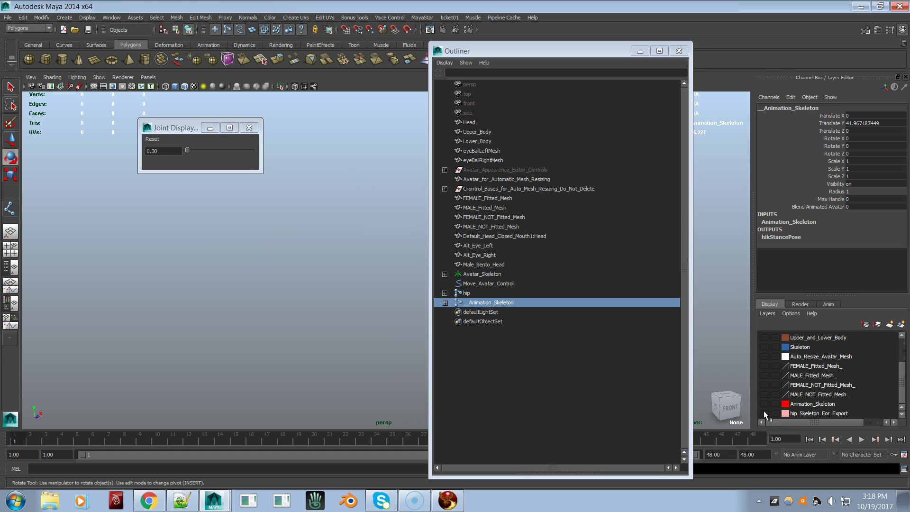
left_click(764, 413)
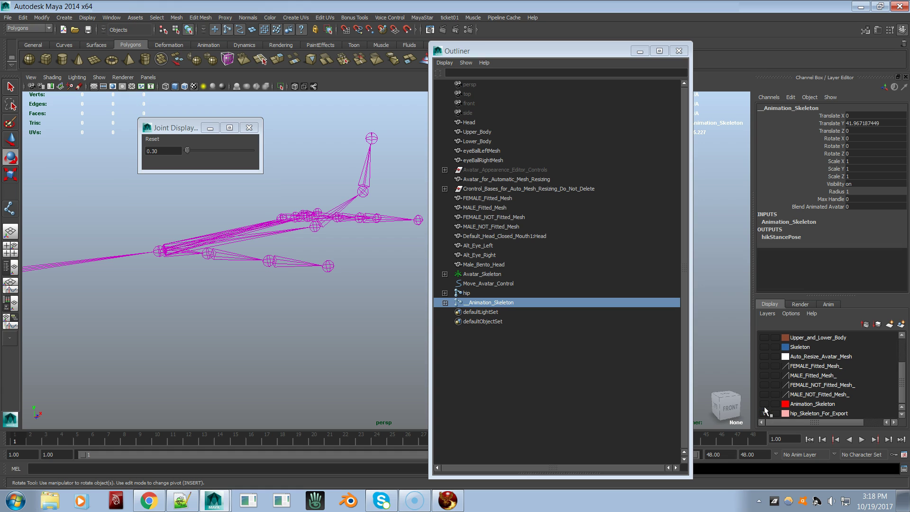
left_click(764, 404)
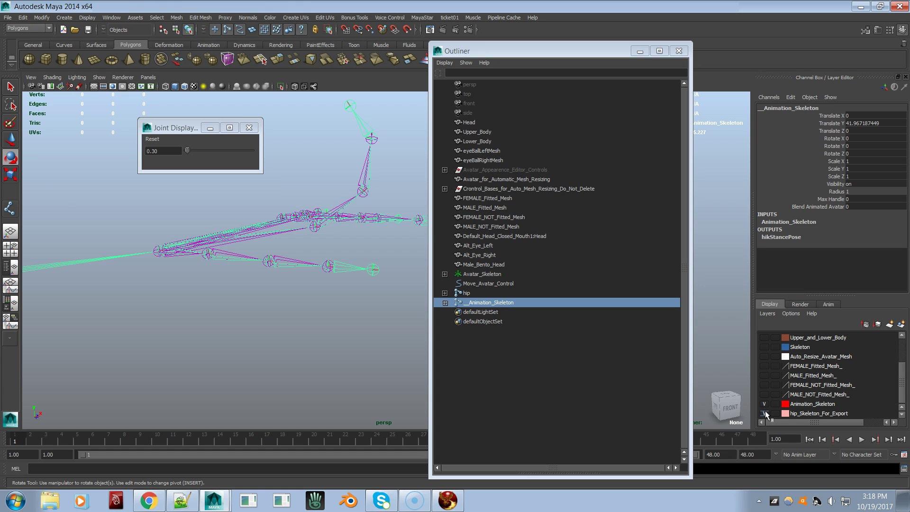
Hide the Animation_Skeleton layer, keep hip_Skeleton_For_Export shown, and select the hip skeleton
left_click(764, 413)
left_click(764, 403)
left_click(764, 413)
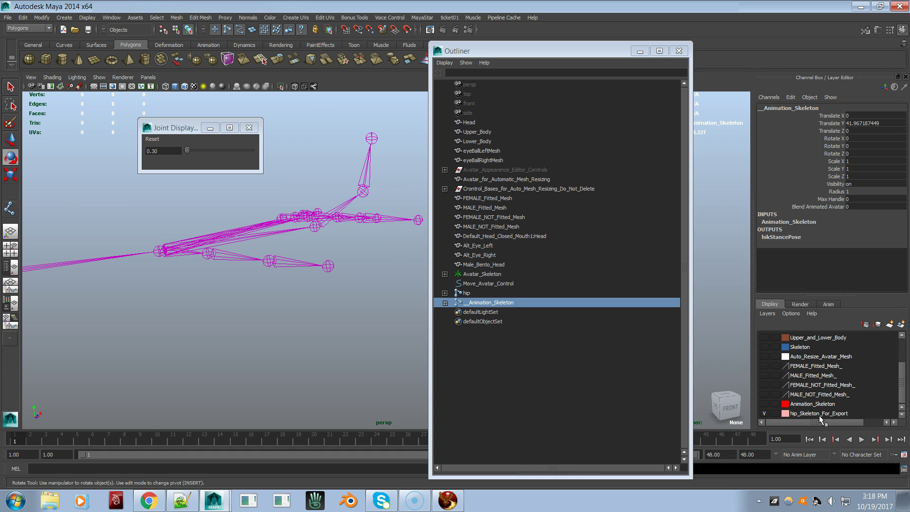
left_click(475, 295)
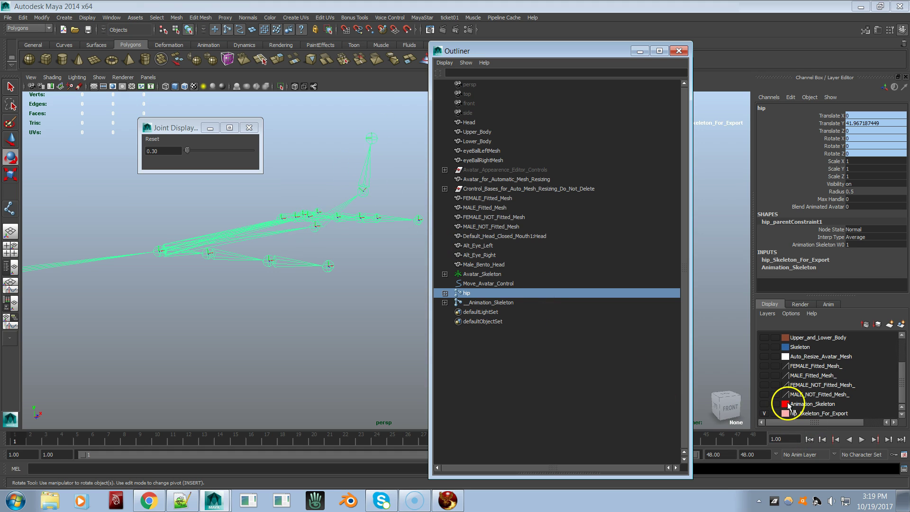
Toggle the Animation_Skeleton layer on and off over the hand, highlight the hip_Skeleton_For_Export layer and reselect hip
left_click(764, 404)
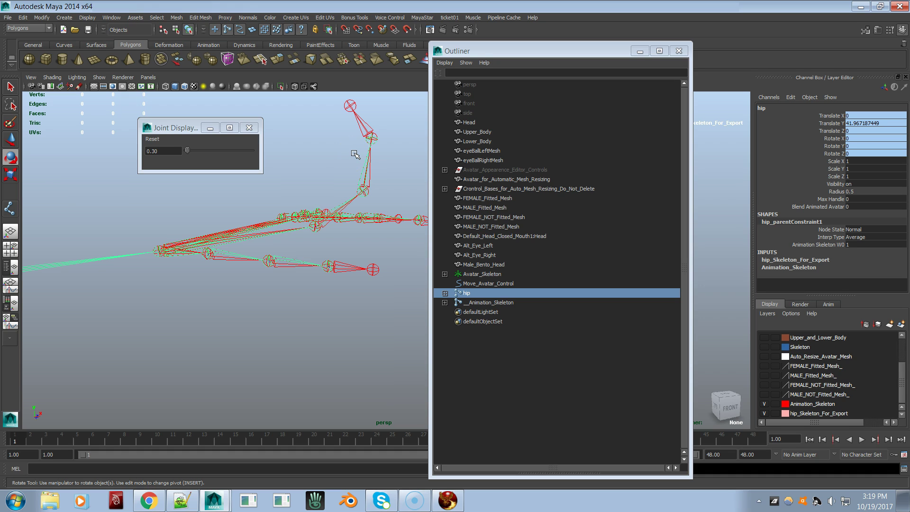
left_click(764, 404)
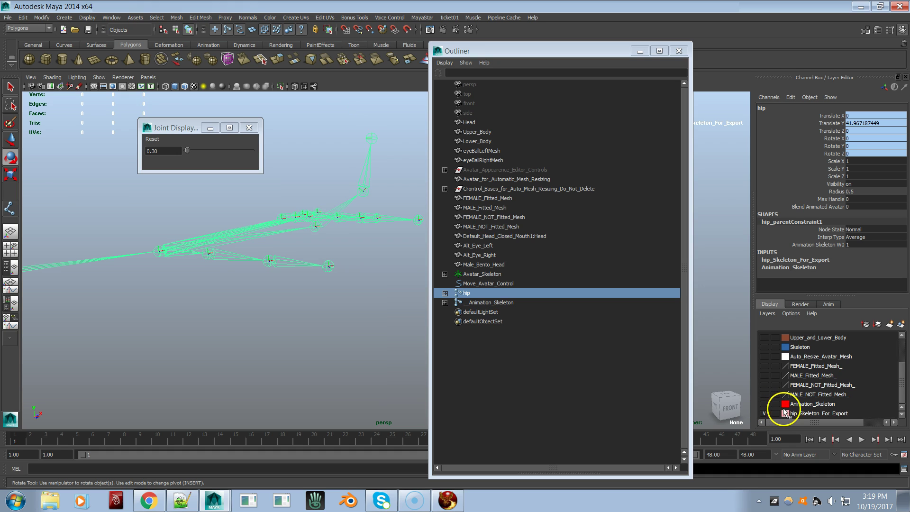
left_click(786, 411)
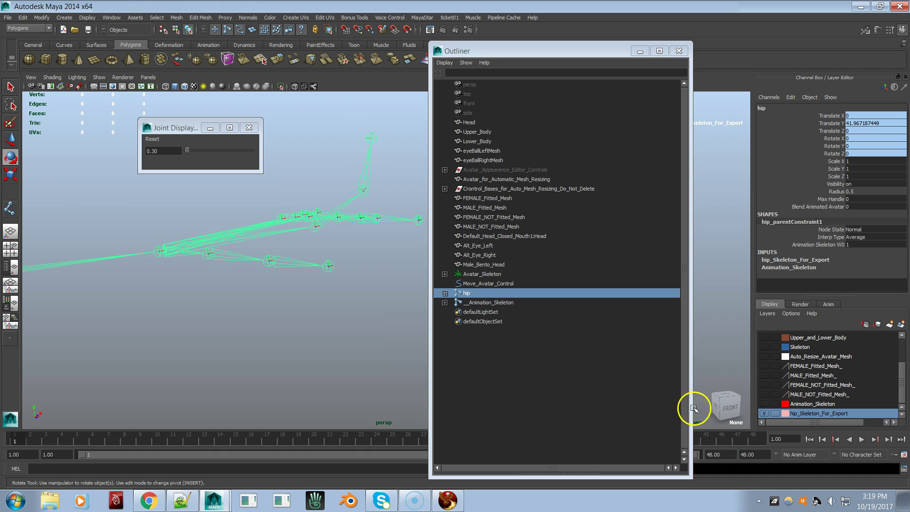
left_click(471, 294)
left_click(472, 303)
left_click(473, 294)
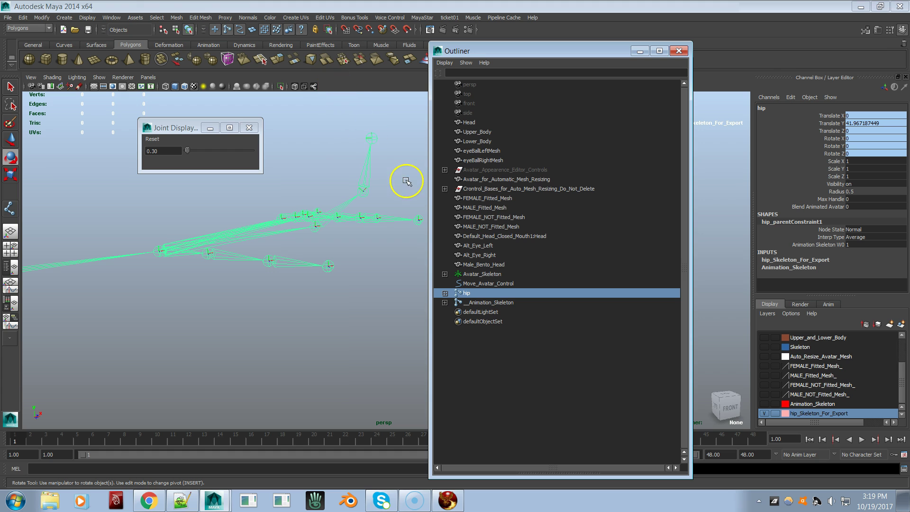
Examine the end joints of the export skeleton's fingers, face and wings up close, returning to the hand
left_click_drag(349, 206, 353, 228, "alt")
middle_click_drag(353, 227, 343, 169, "alt")
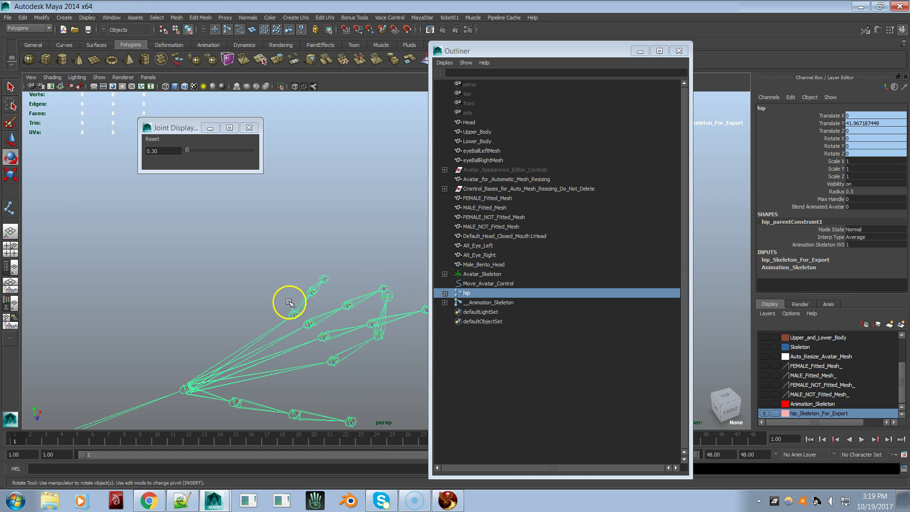
right_click_drag(314, 293, 137, 301, "alt")
middle_click_drag(136, 300, 334, 243, "alt")
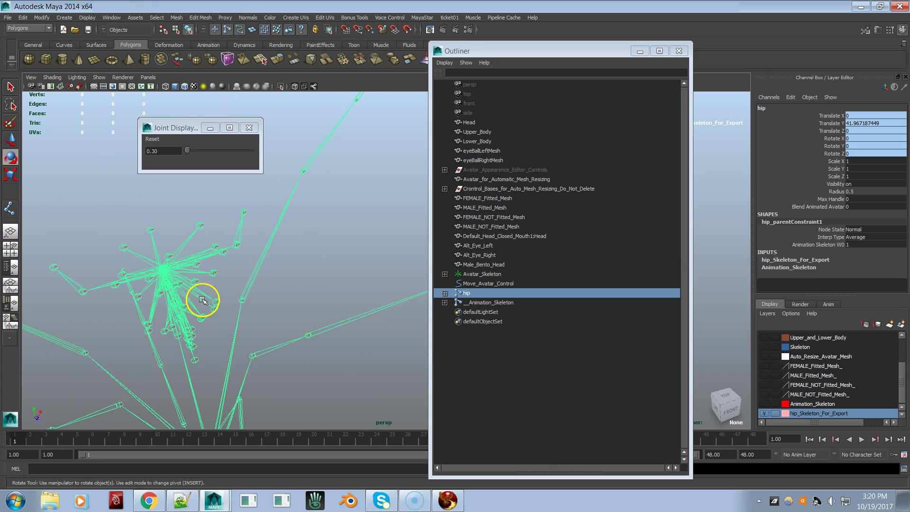
right_click_drag(348, 211, 289, 331, "alt")
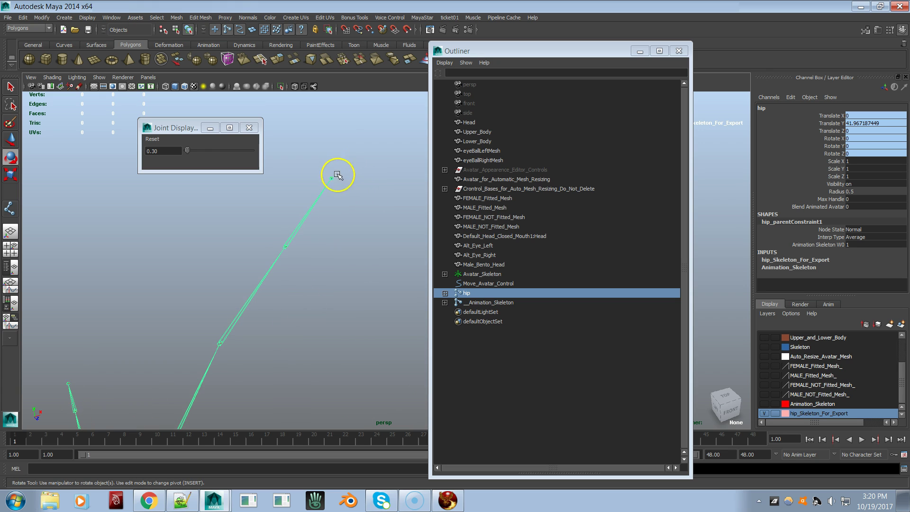
right_click_drag(118, 361, 200, 223, "alt")
right_click_drag(224, 289, 112, 309, "alt")
middle_click_drag(190, 347, 179, 302, "alt")
middle_click_drag(317, 300, 264, 362, "alt")
right_click_drag(286, 348, 477, 313, "alt")
middle_click_drag(314, 340, 209, 343, "alt")
right_click_drag(212, 339, 336, 295, "alt")
left_click_drag(336, 317, 340, 306, "alt")
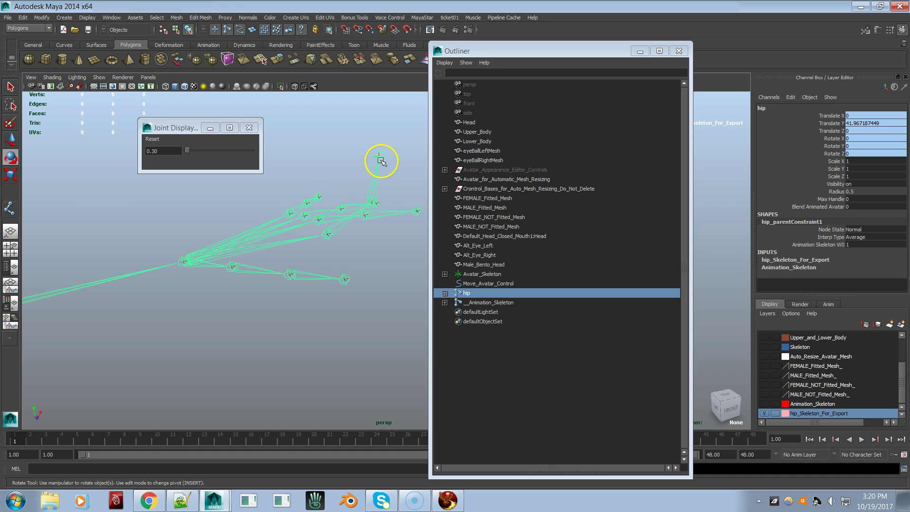
Compare __Animation_Skeleton and hip at the hand by alternating the selection, and bring the wider __Animation_Skeleton into view
left_click(488, 304)
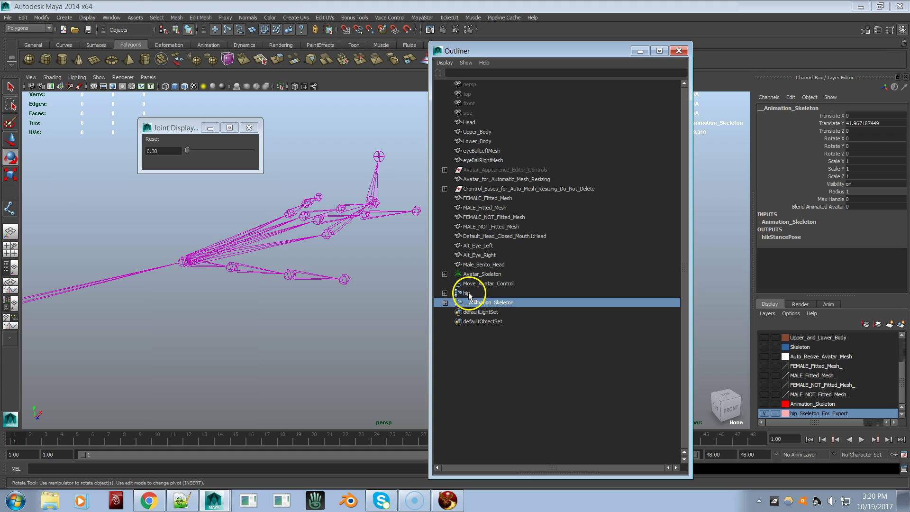
left_click(470, 292)
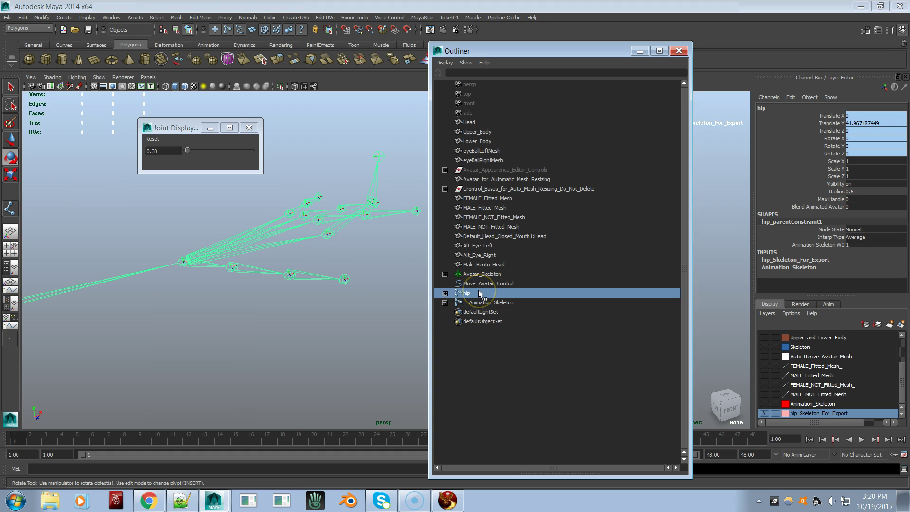
left_click(486, 303)
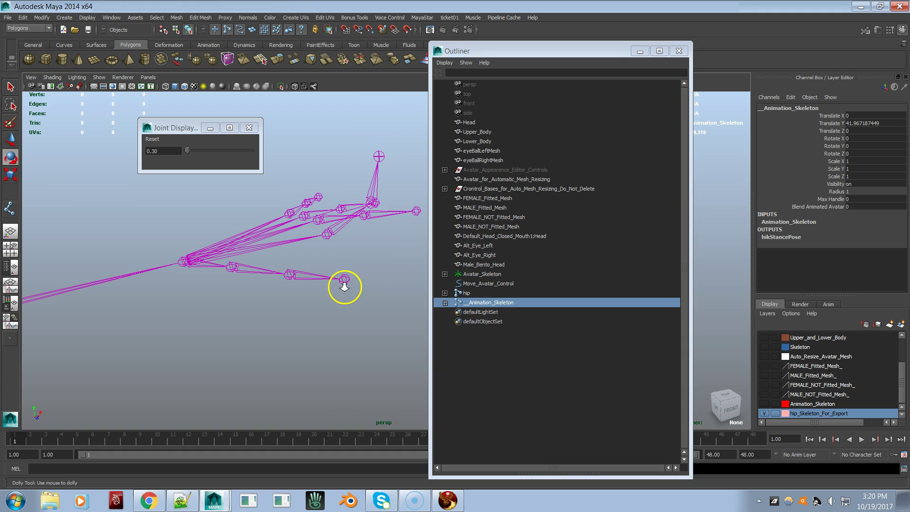
right_click_drag(344, 284, 121, 293, "alt")
left_click_drag(217, 294, 183, 306, "alt")
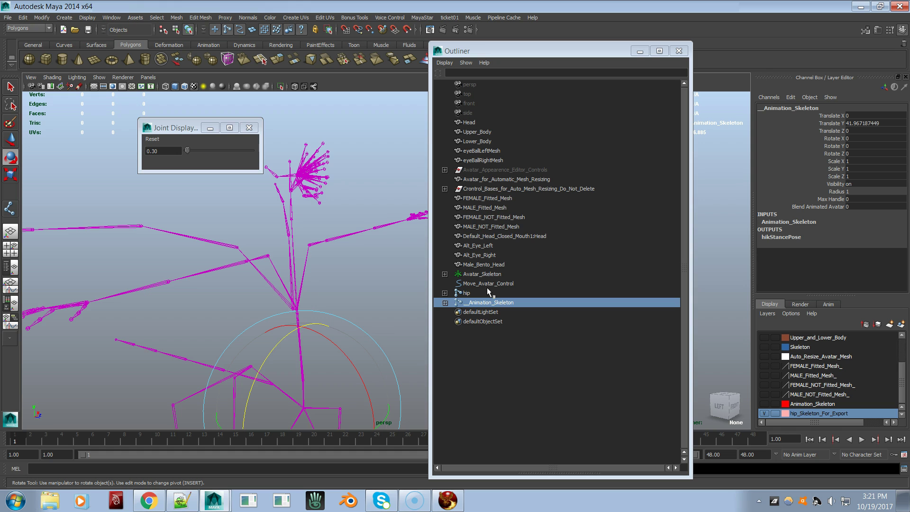
Alternate the selection between __Animation_Skeleton and hip with the head, arms and pelvis in view, ending on __Animation_Skeleton
left_click(473, 301)
left_click(472, 294)
left_click(473, 301)
left_click(473, 294)
left_click(472, 303)
left_click(472, 293)
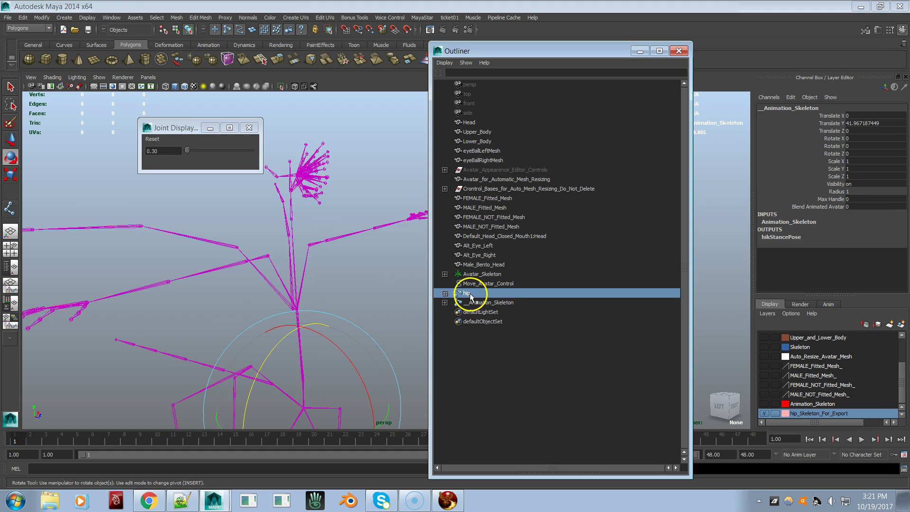
left_click(473, 303)
Expand Avatar_Skeleton, select its Original_mPelvis joint and try to rotate it
left_click(477, 274)
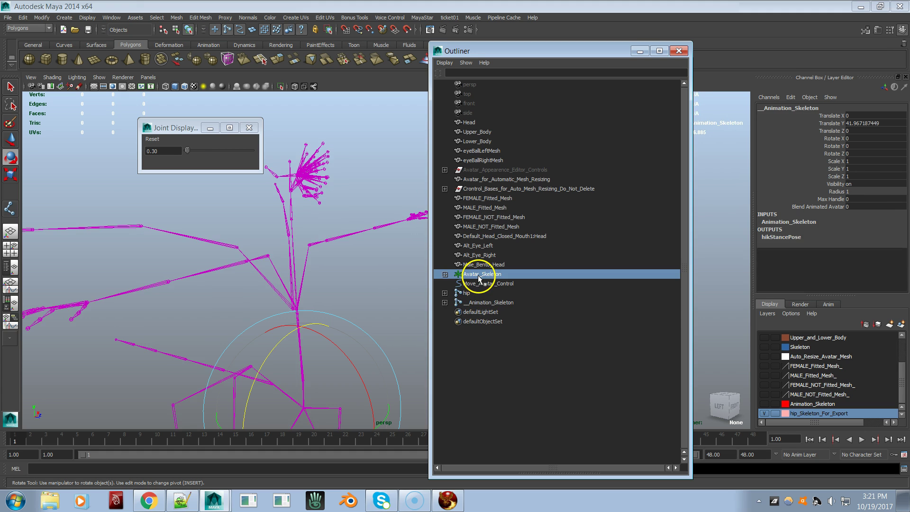
left_click(445, 274)
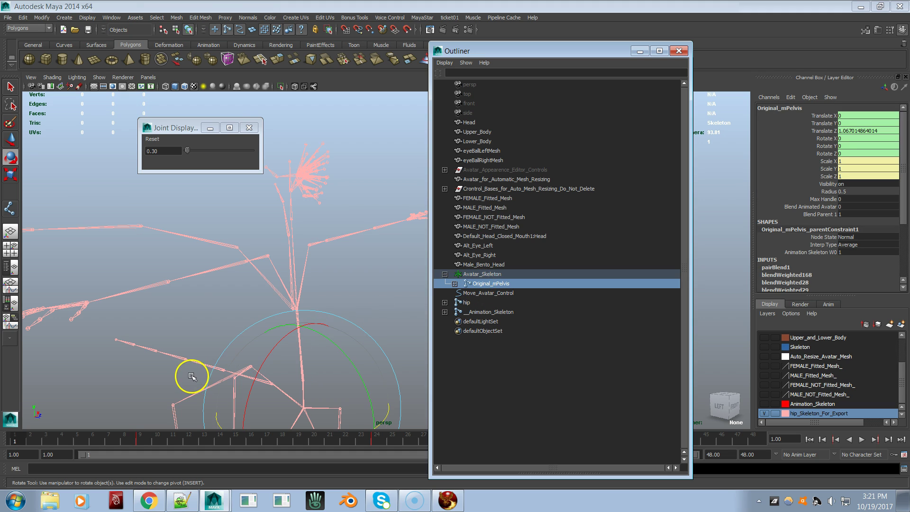
left_click_drag(208, 353, 124, 363, "alt")
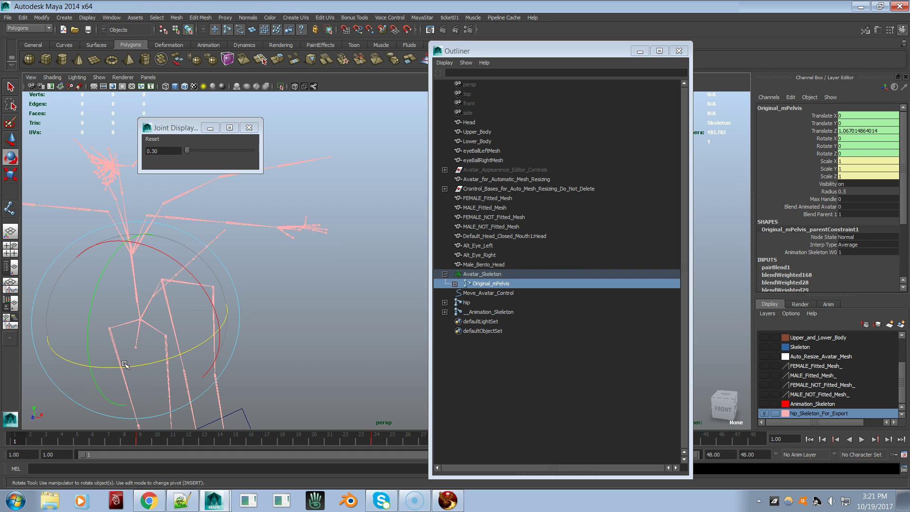
left_click_drag(126, 365, 164, 385)
Select __Animation_Skeleton after checking hip, and frame the full figure together with the ground grid and movement control
left_click(475, 310)
left_click(472, 303)
left_click(474, 312)
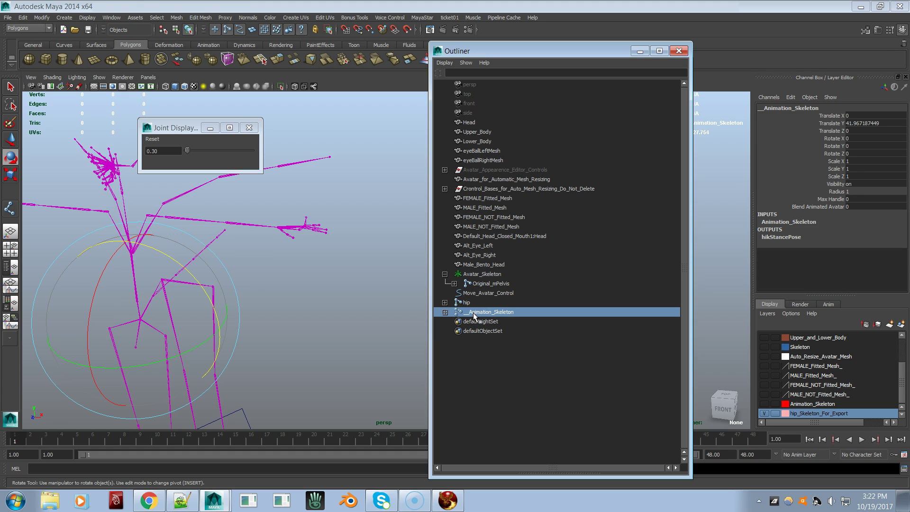
left_click_drag(274, 301, 373, 307, "alt")
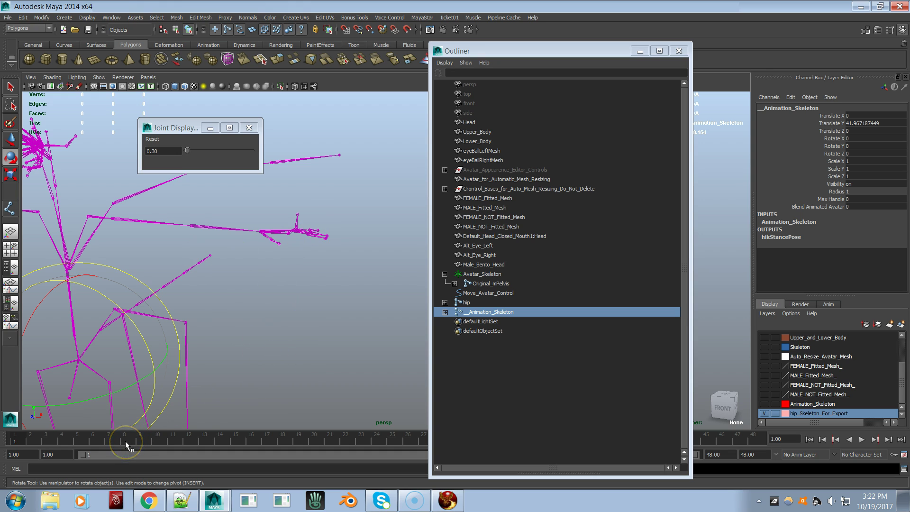
key("f")
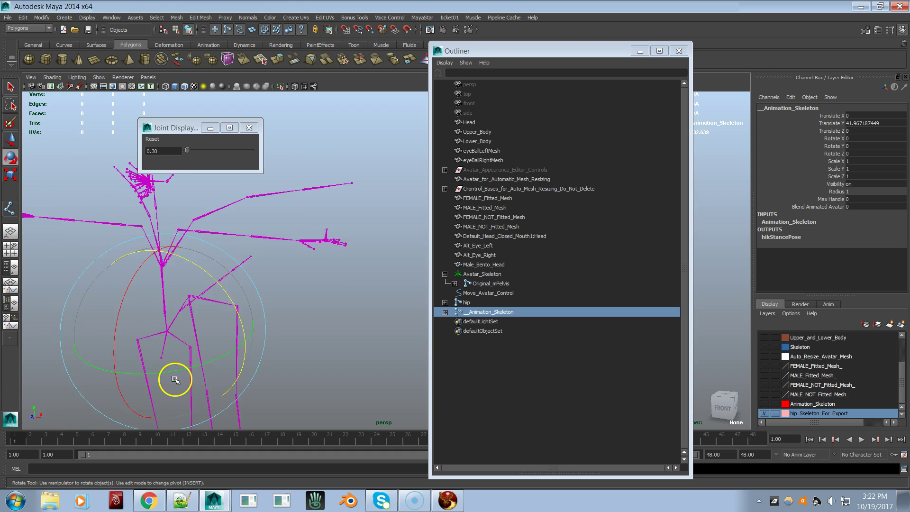
middle_click_drag(241, 369, 317, 274, "alt")
right_click_drag(317, 274, 214, 296, "alt")
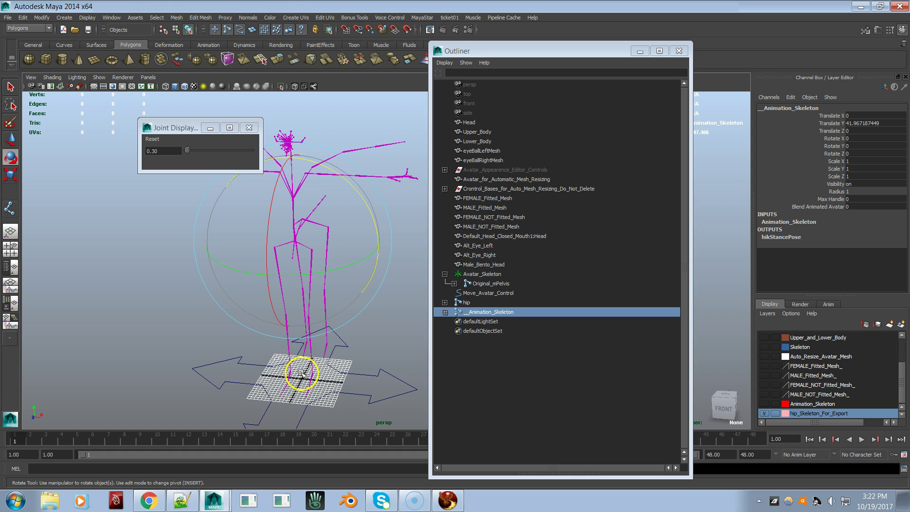
Select Avatar_Skeleton and use the Move tool to shift it to Translate Z -6
left_click(483, 274)
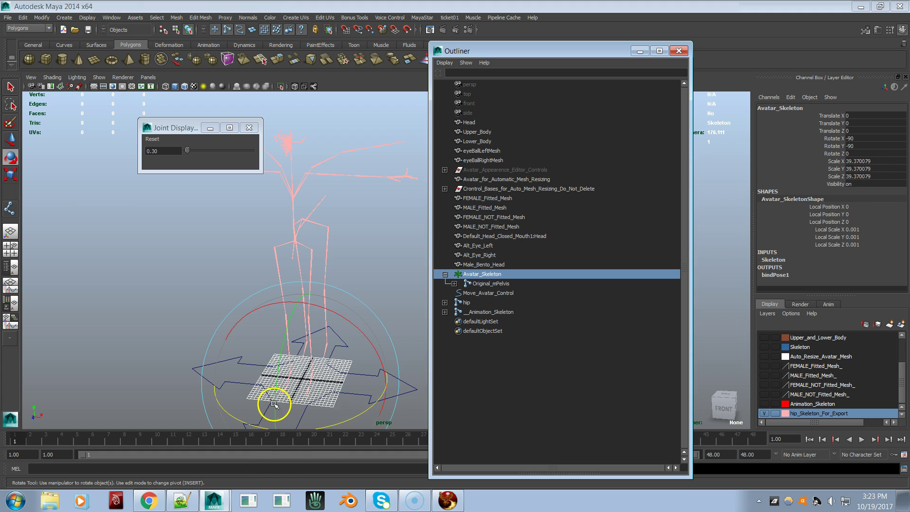
key("w")
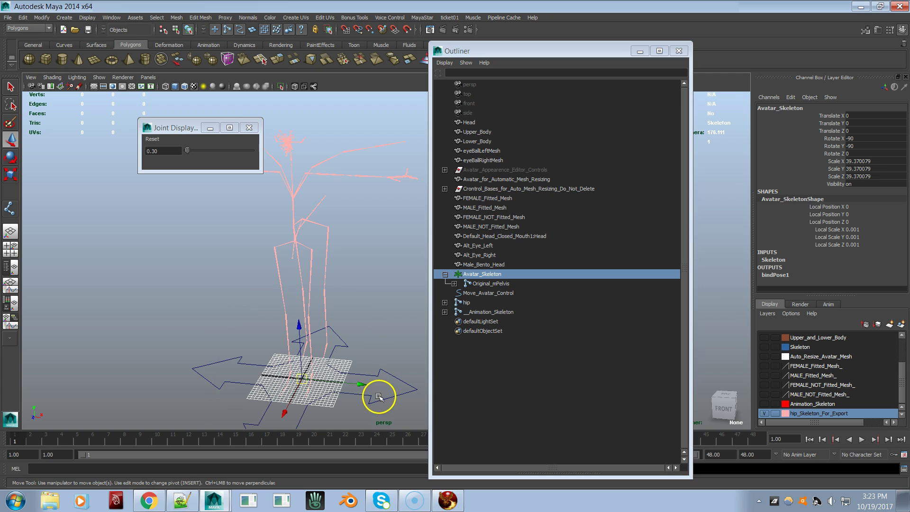
left_click_drag(280, 412, 289, 391)
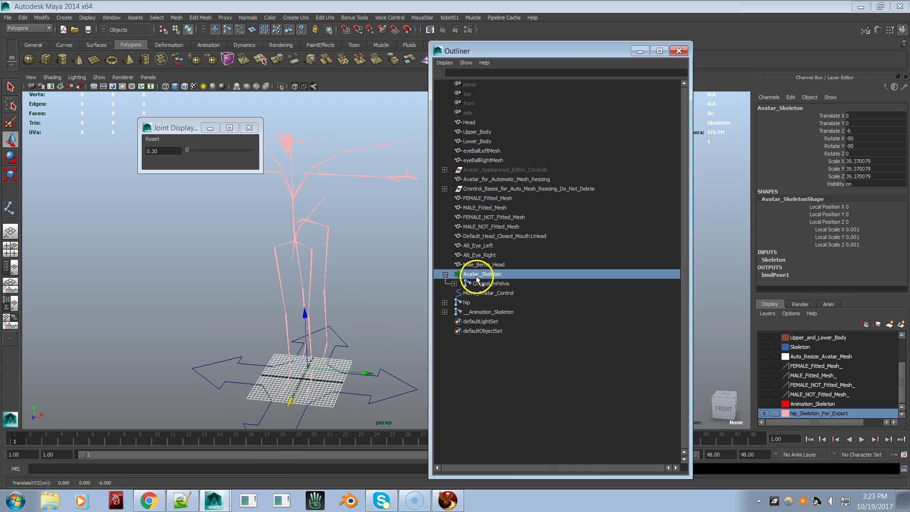
Select __Animation_Skeleton and move it forward to Translate Z 44 and back to Translate Z 4
left_click(457, 314)
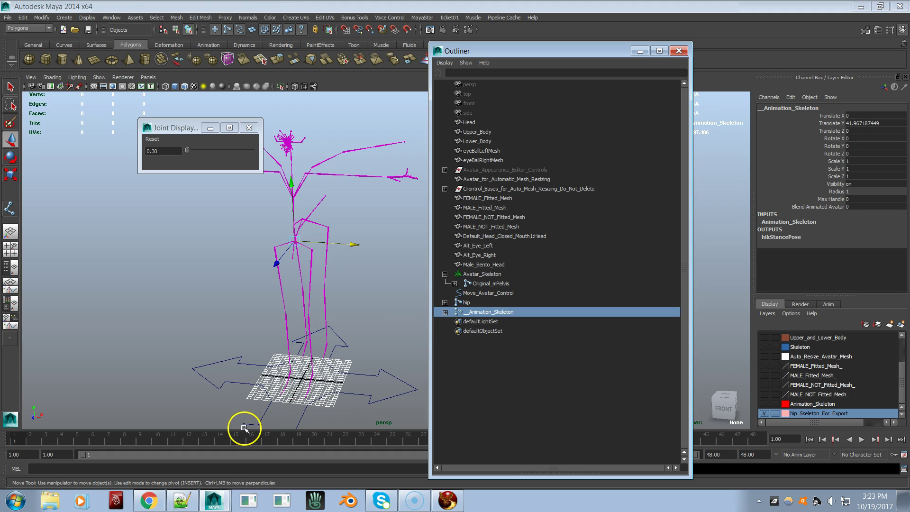
left_click_drag(276, 262, 218, 366)
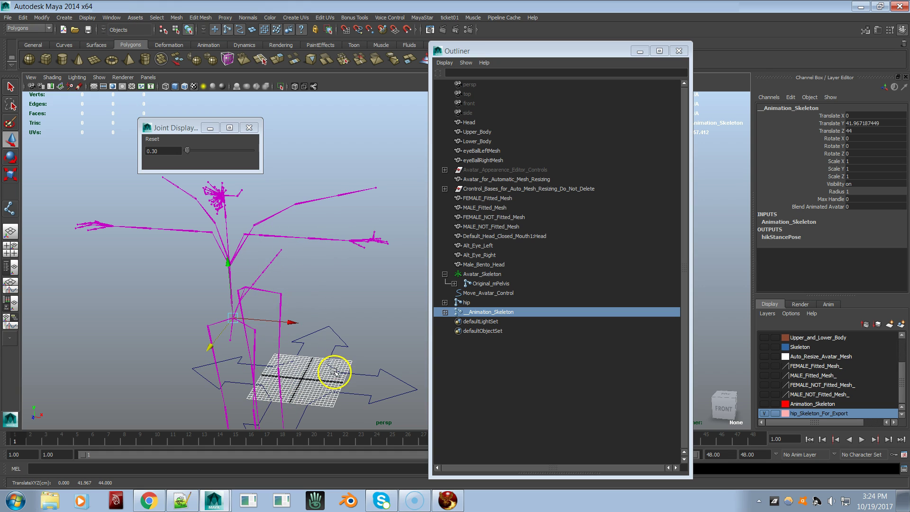
left_click_drag(224, 346, 280, 268)
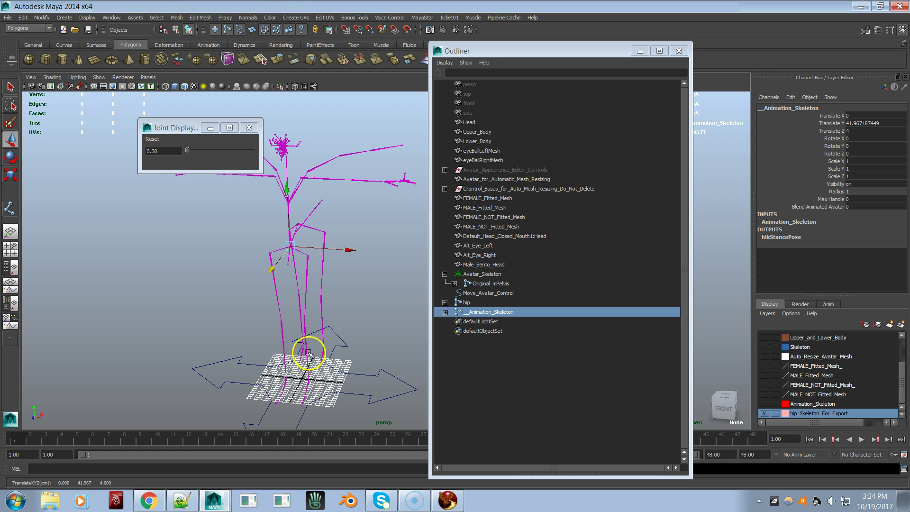
Start a new scene without saving the current one and activate the FEMALE - Bento MayaStar avatar
left_click(8, 21)
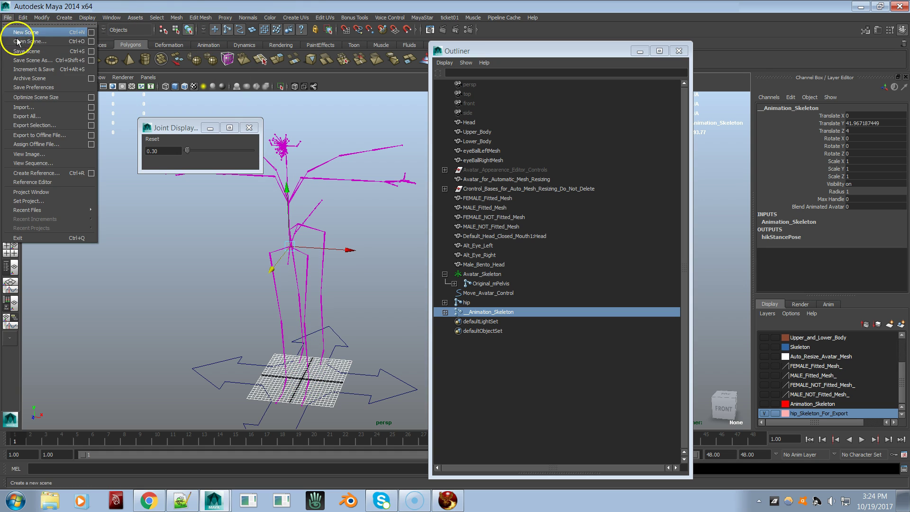
left_click(33, 30)
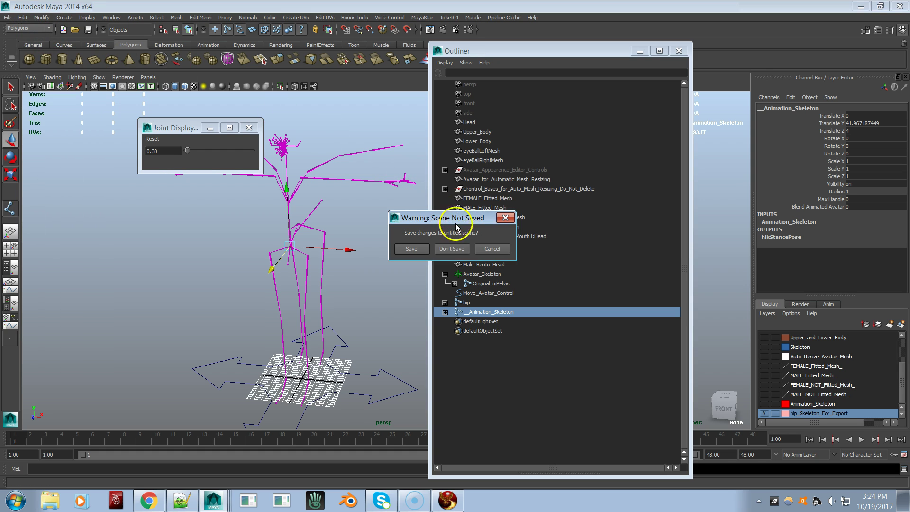
left_click(462, 249)
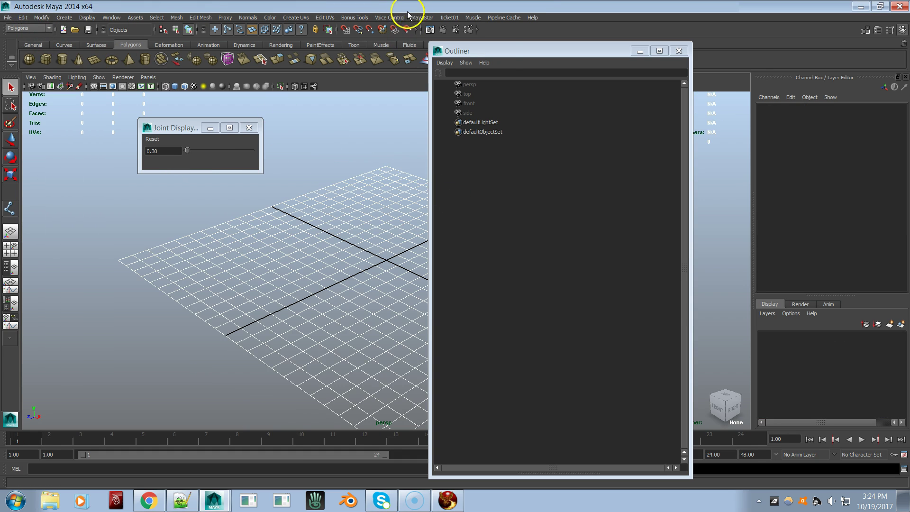
left_click(417, 17)
mouse_move(468, 34)
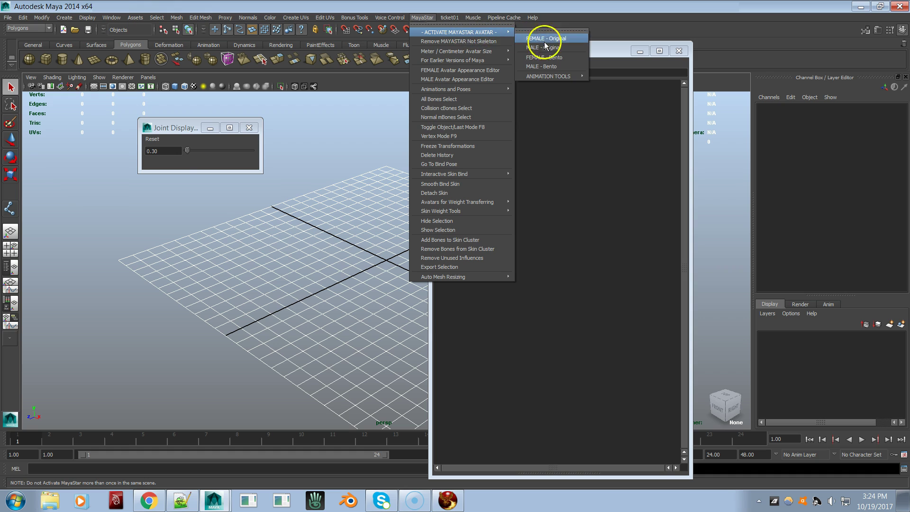
left_click(554, 56)
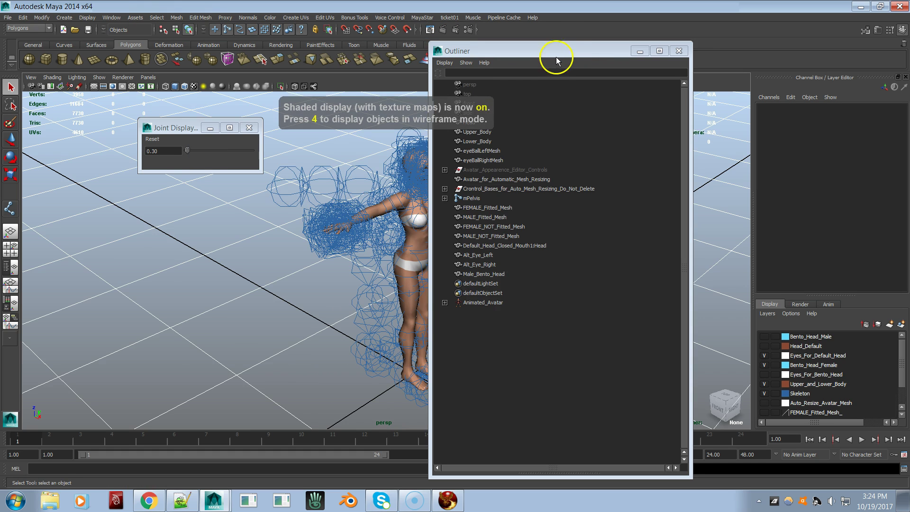
Reduce the joint display size to 0.01 and frame the whole Bento avatar together with its skeleton
left_click_drag(188, 151, 186, 151)
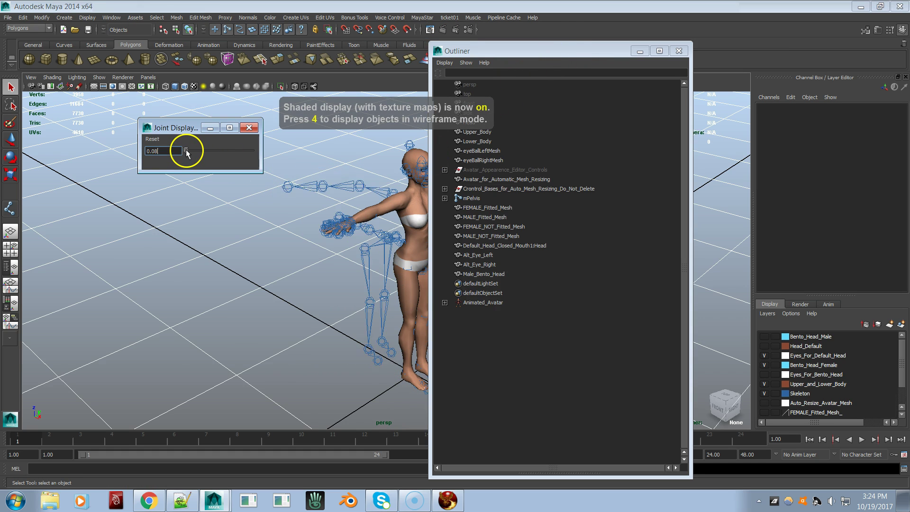
scroll(152, 260, "down", 5)
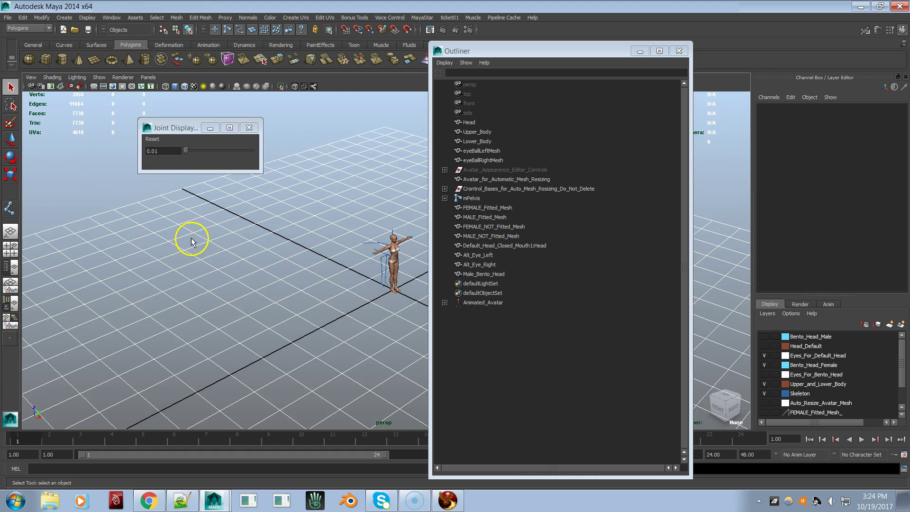
left_click_drag(257, 232, 134, 230, "alt")
middle_click_drag(313, 260, 209, 253, "alt")
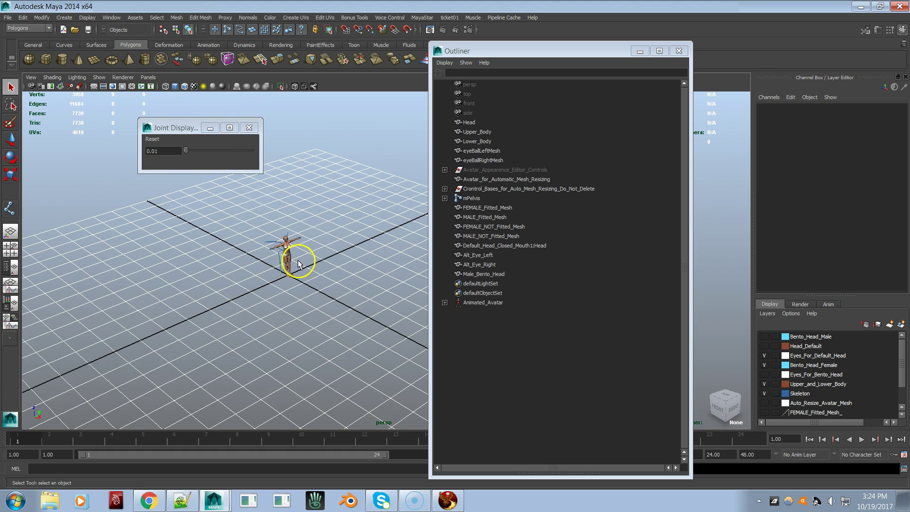
right_click_drag(273, 257, 495, 215, "alt")
middle_click_drag(264, 252, 333, 218, "alt")
right_click_drag(314, 230, 420, 220, "alt")
middle_click_drag(268, 255, 305, 296, "alt")
right_click_drag(305, 297, 334, 260, "alt")
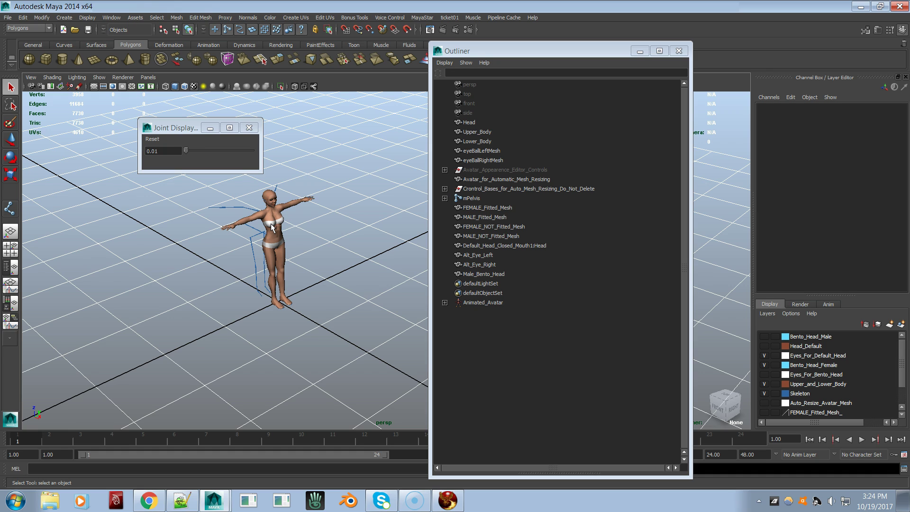
Select mPelvis and use the Move tool to shift it to Translate X 2 and back to 0
left_click(272, 261)
left_click(472, 199)
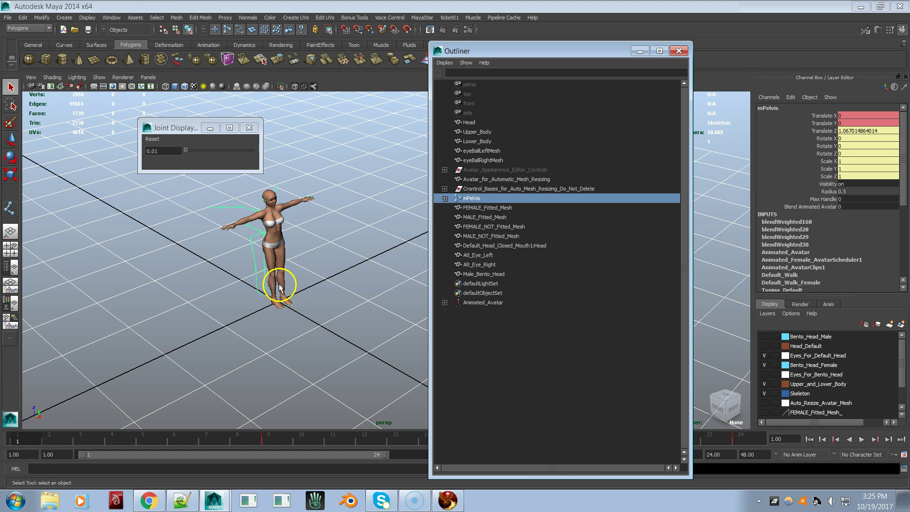
key("w")
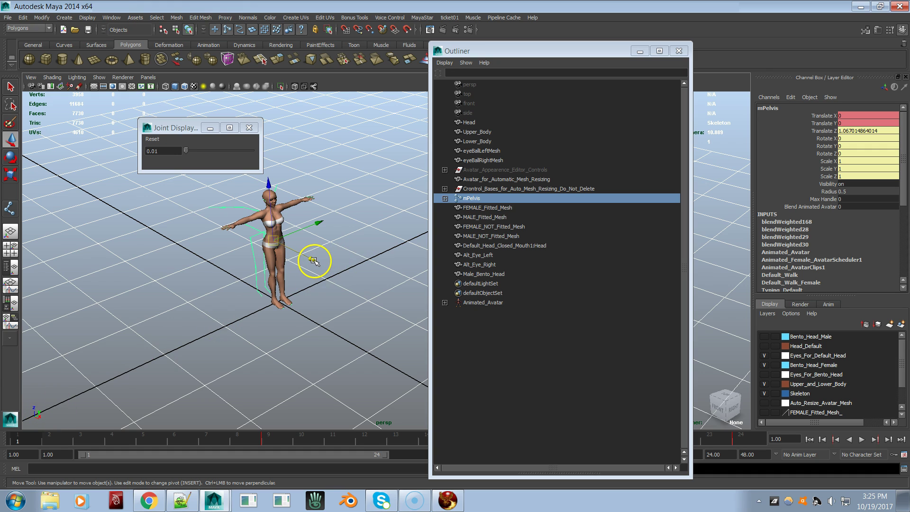
left_click_drag(314, 261, 429, 320)
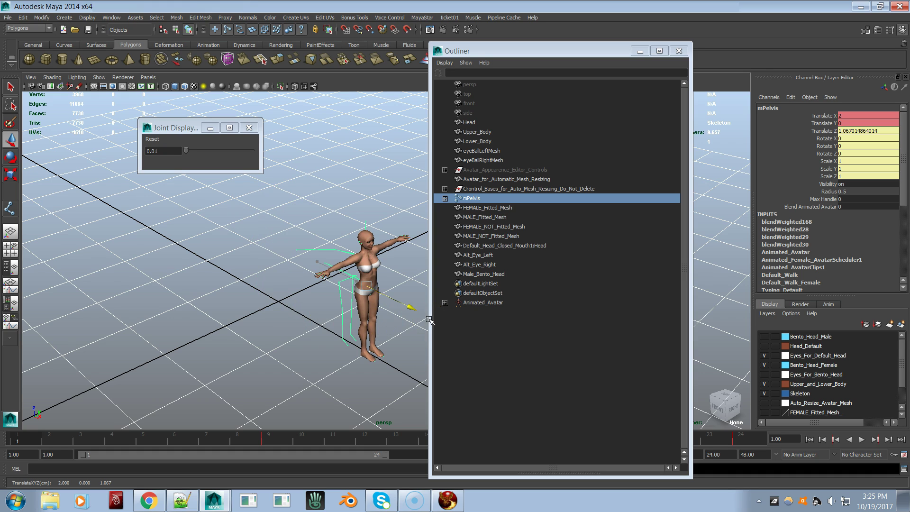
left_click_drag(429, 320, 429, 320)
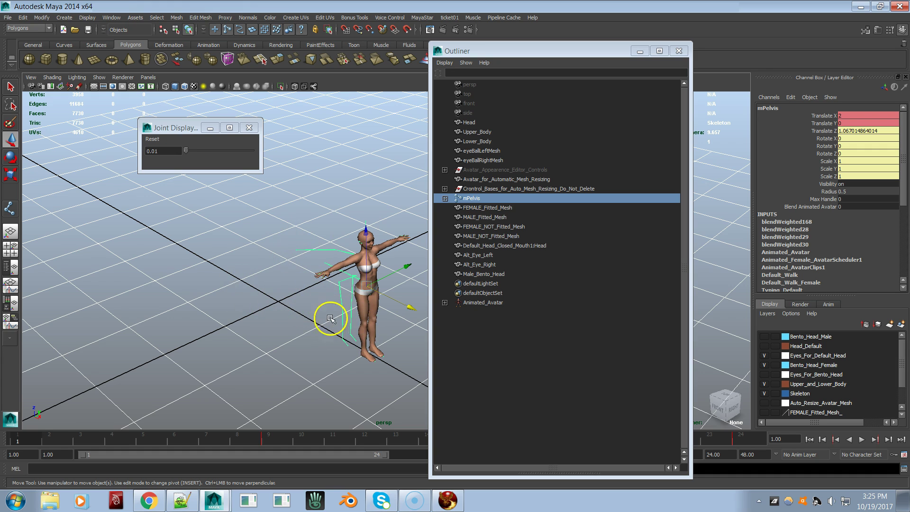
left_click_drag(408, 307, 282, 310)
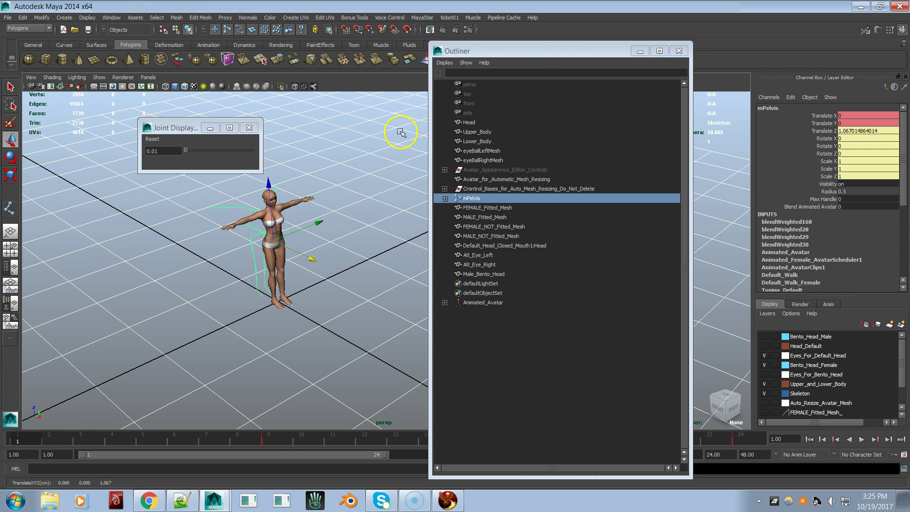
Expand the mPelvis joint hierarchy in the Outliner and apply ANIMATE (Bento) FEMALE to the activated avatar
left_click_drag(554, 53, 579, 103)
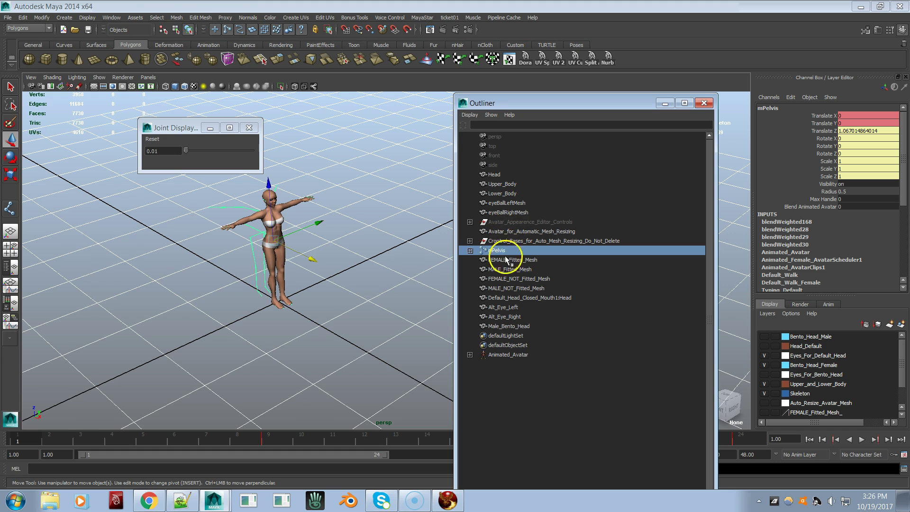
left_click(470, 250)
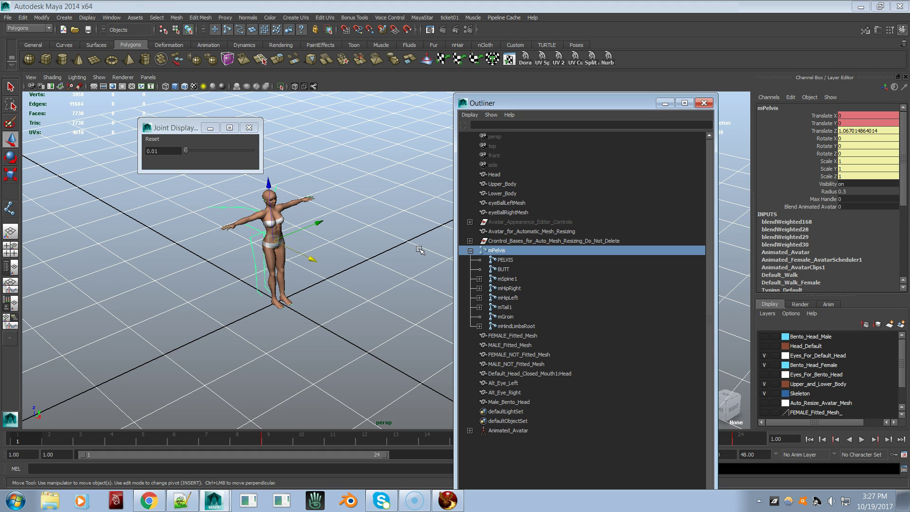
left_click(421, 18)
mouse_move(431, 32)
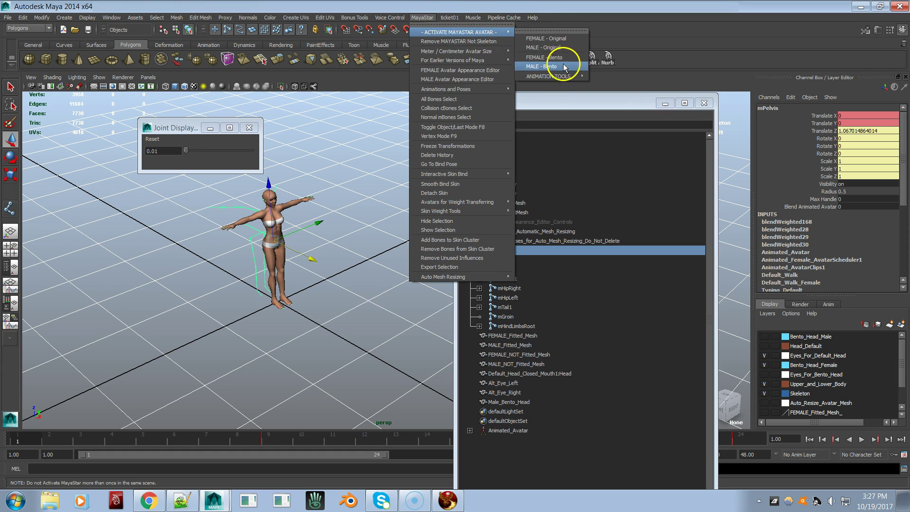
mouse_move(568, 77)
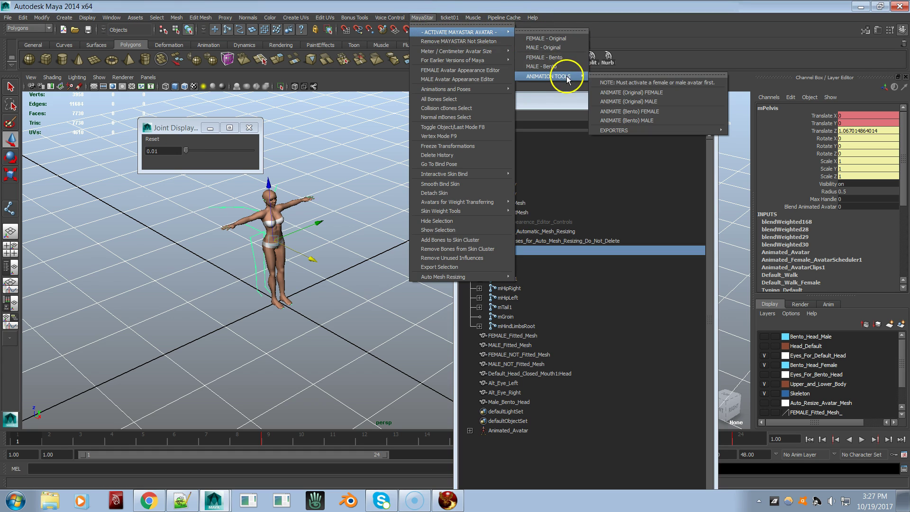
left_click(658, 113)
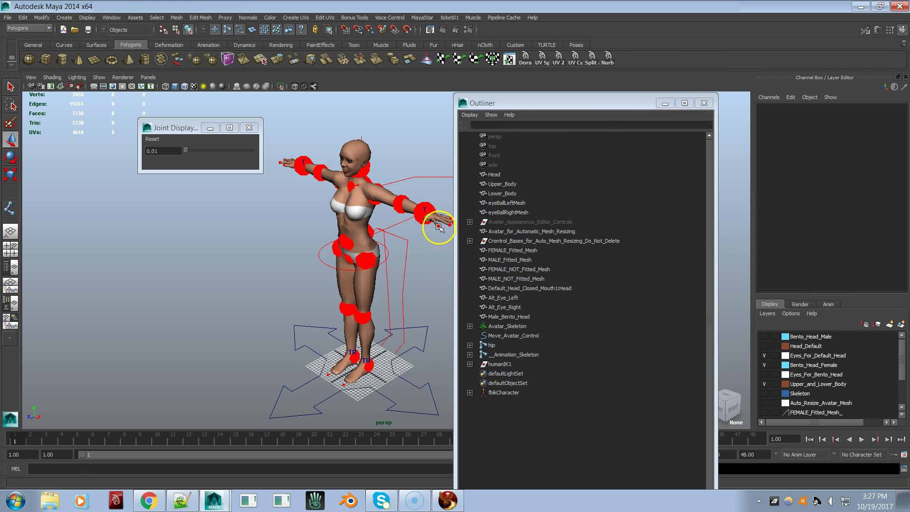
Select a finger control on the avatar's left hand, try rotating it, and undo the rotation
left_click(438, 224)
left_click_drag(576, 103, 749, 100)
right_click_drag(361, 271, 632, 229, "alt")
left_click_drag(498, 244, 519, 188, "alt")
key("e")
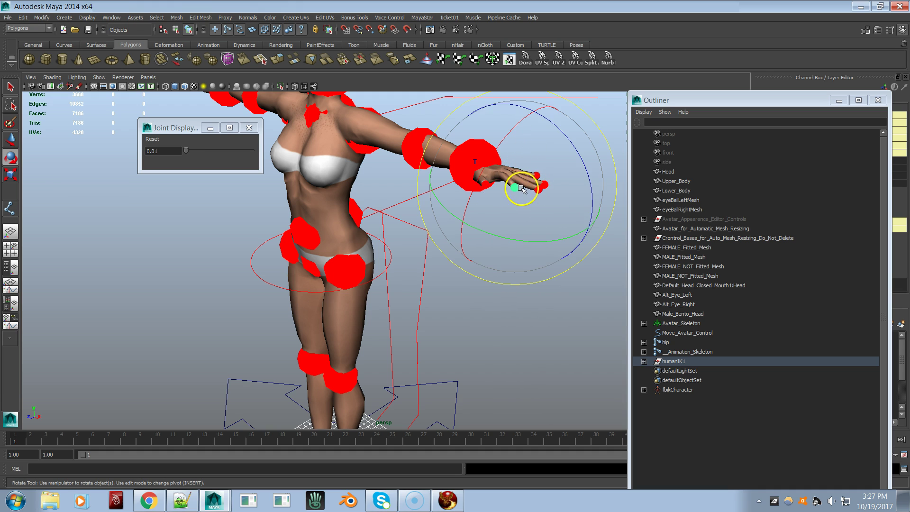
left_click_drag(554, 127, 504, 229)
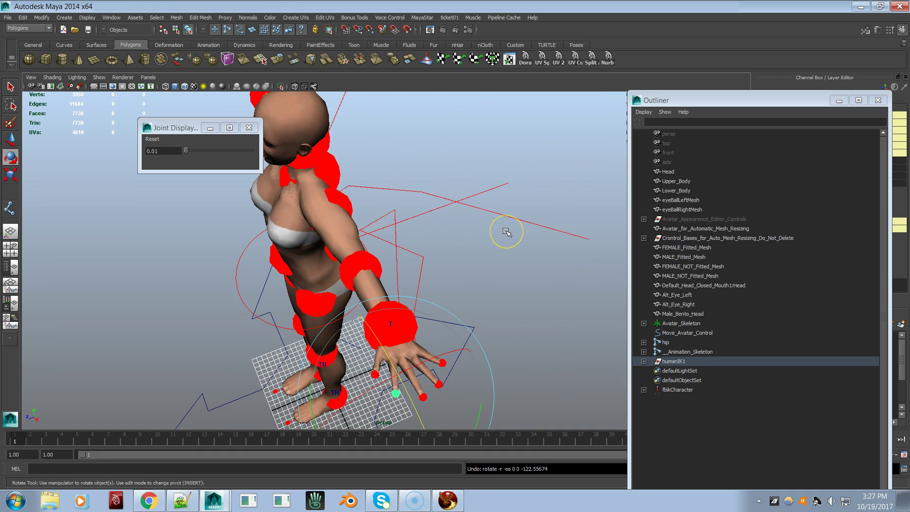
left_click_drag(400, 291, 460, 257, "alt")
middle_click_drag(461, 257, 411, 251, "alt")
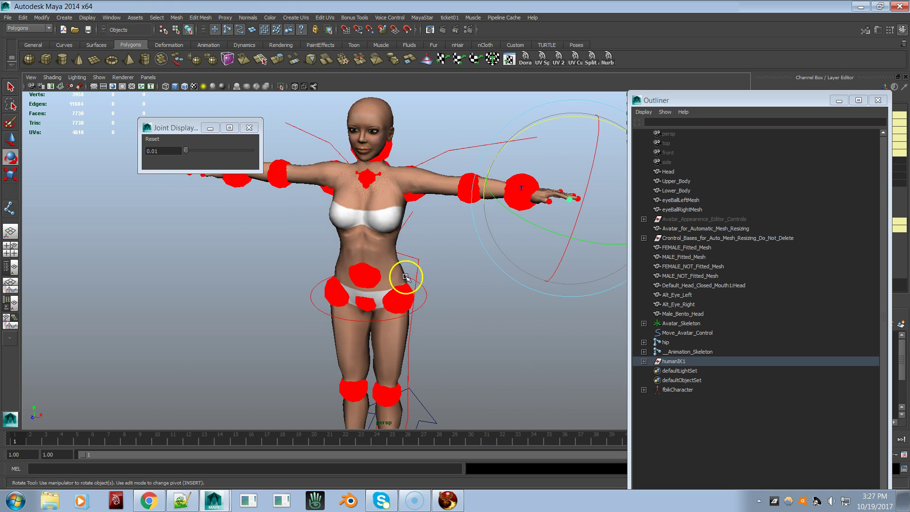
Select the left hip control, switch to the left wrist control, and move the wrist to bend the arm inward and stretch it out again
left_click(402, 301)
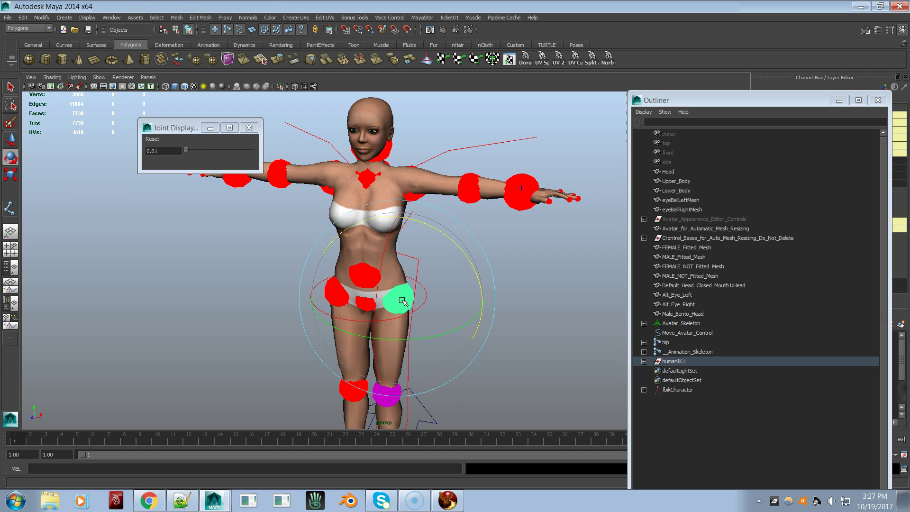
left_click(523, 185)
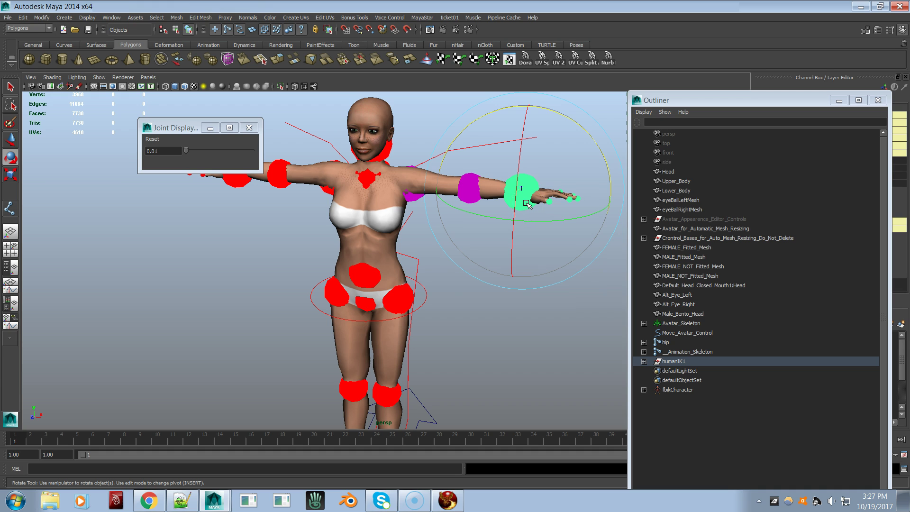
key("w")
left_click_drag(525, 203, 487, 222)
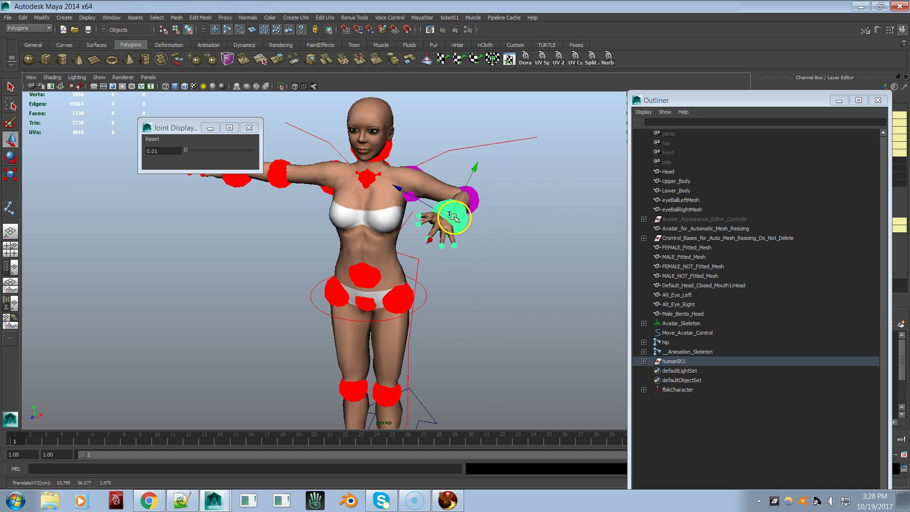
left_click_drag(515, 179, 494, 164)
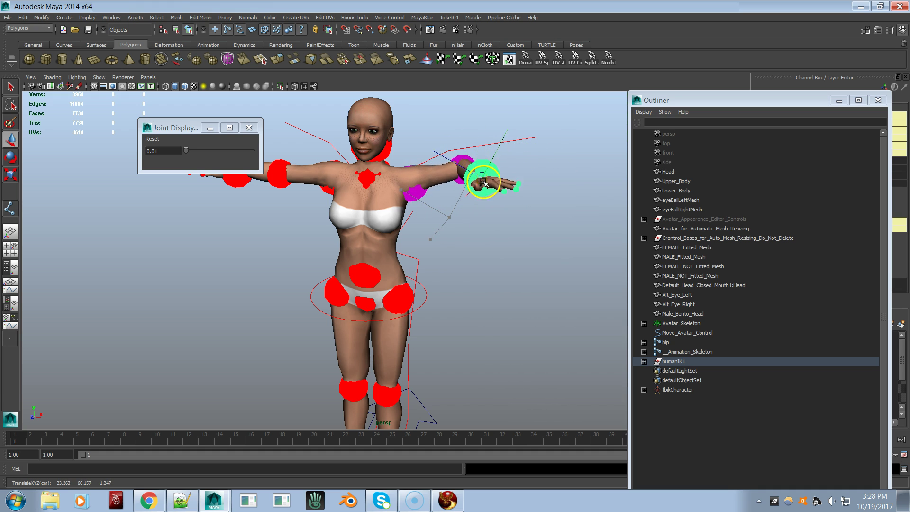
left_click_drag(492, 204, 534, 203)
left_click_drag(552, 164, 469, 207)
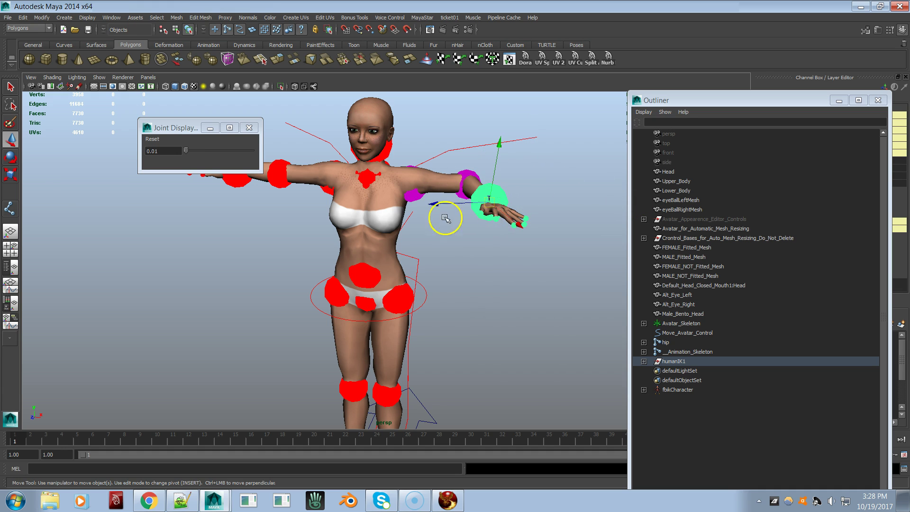
left_click_drag(493, 206, 528, 196)
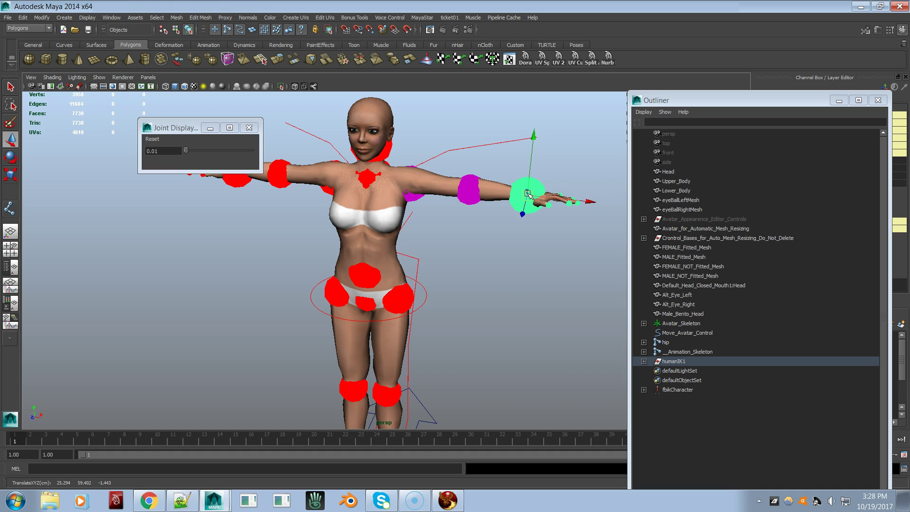
left_click_drag(480, 203, 556, 180)
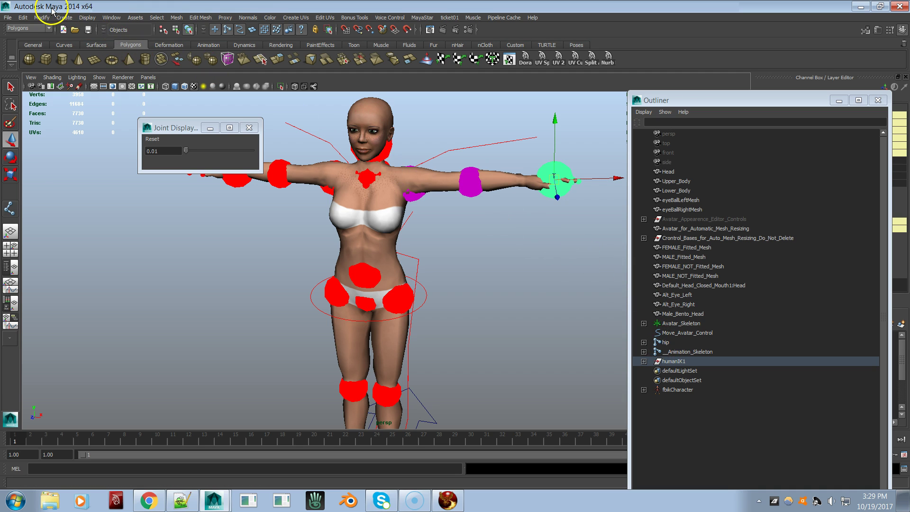
Start a new scene without saving the posed rig and activate the FEMALE - Original MayaStar avatar
left_click(7, 17)
left_click(16, 28)
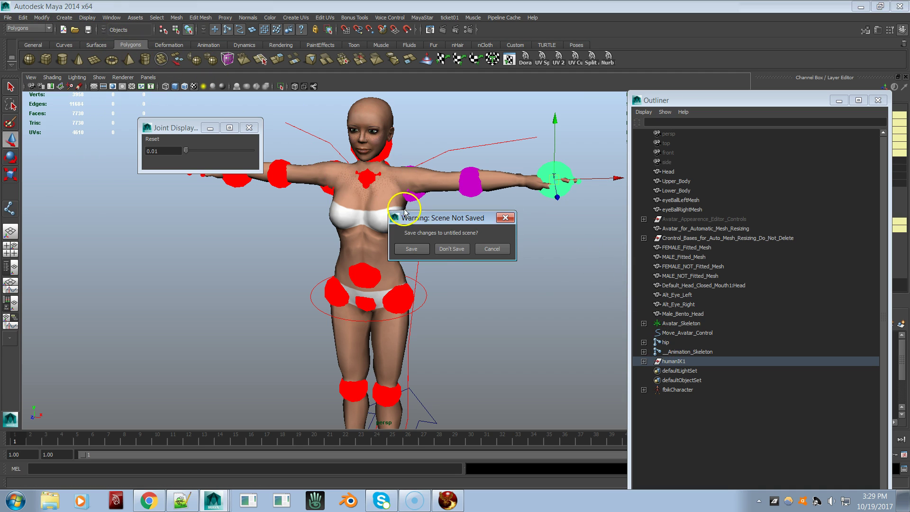
left_click(444, 249)
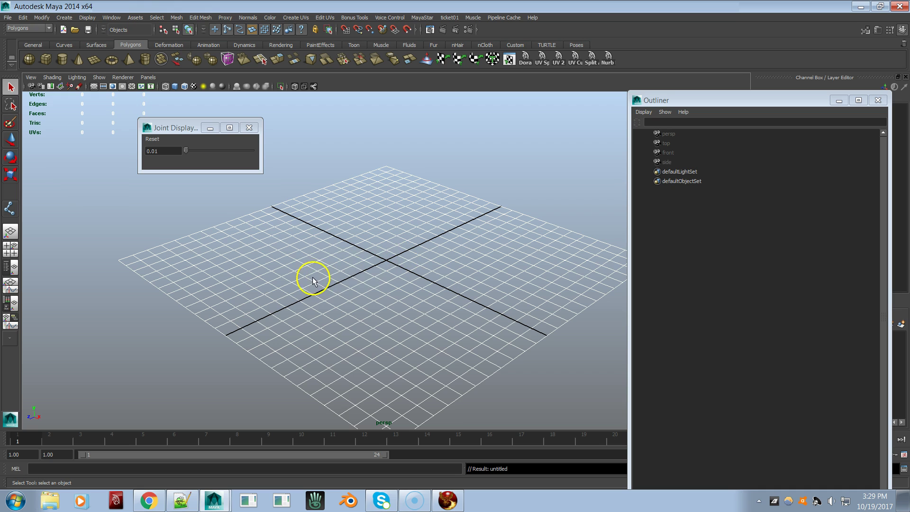
left_click(422, 17)
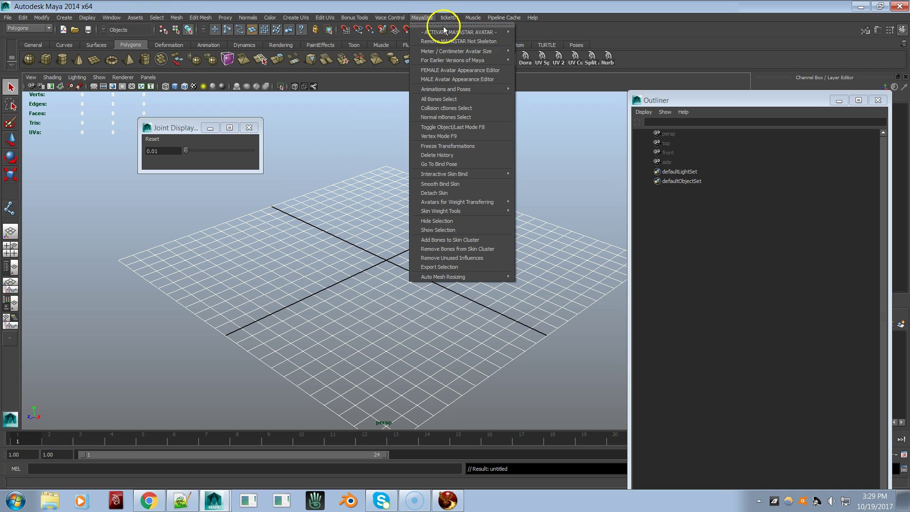
mouse_move(510, 33)
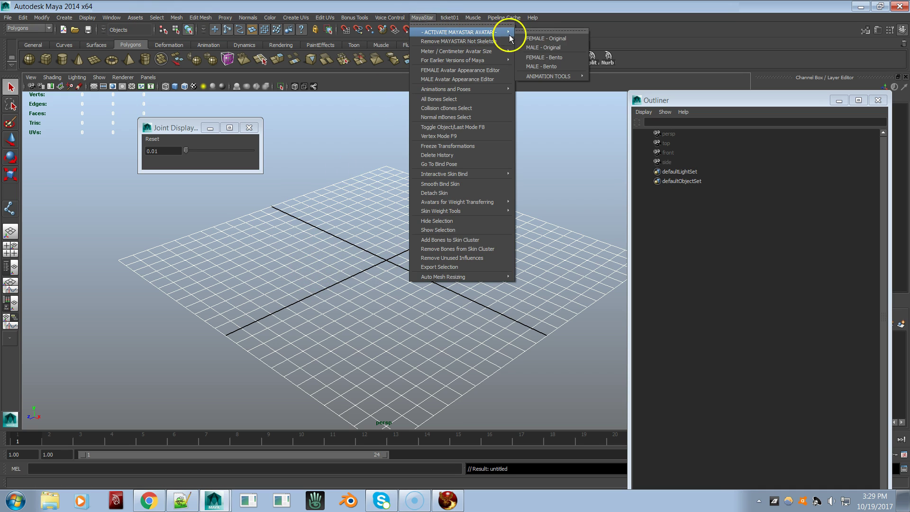
left_click(537, 39)
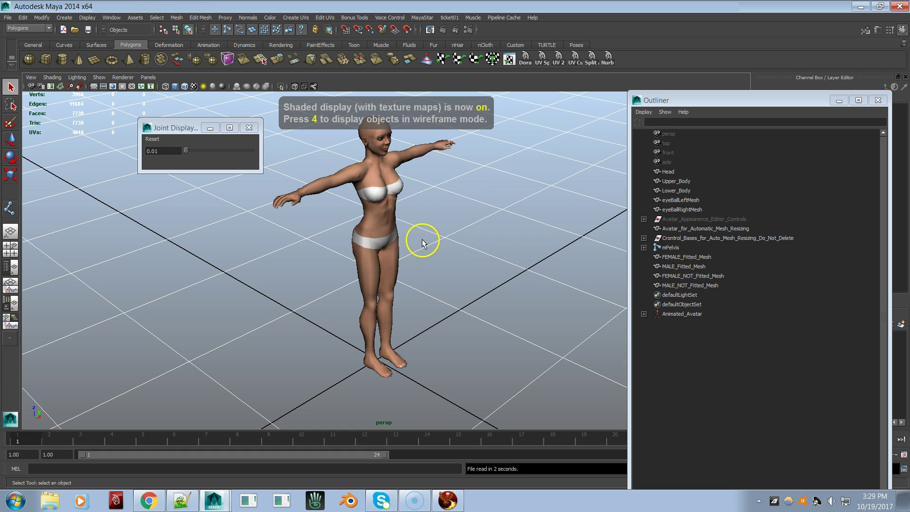
Apply ANIMATE (Original) FEMALE to the activated avatar
mouse_move(432, 237)
left_mouse_down("alt")
mouse_move(396, 238)
mouse_move(436, 105)
left_mouse_up("alt")
left_click(423, 18)
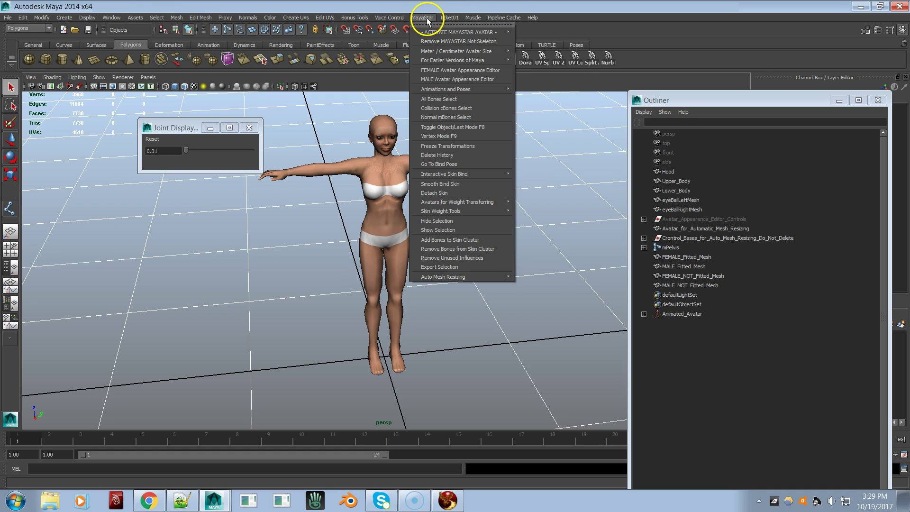
mouse_move(439, 32)
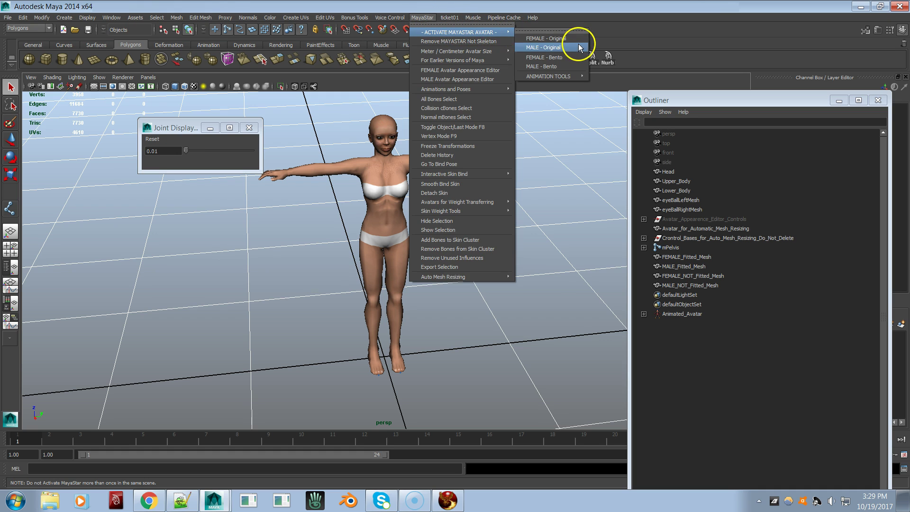
mouse_move(571, 76)
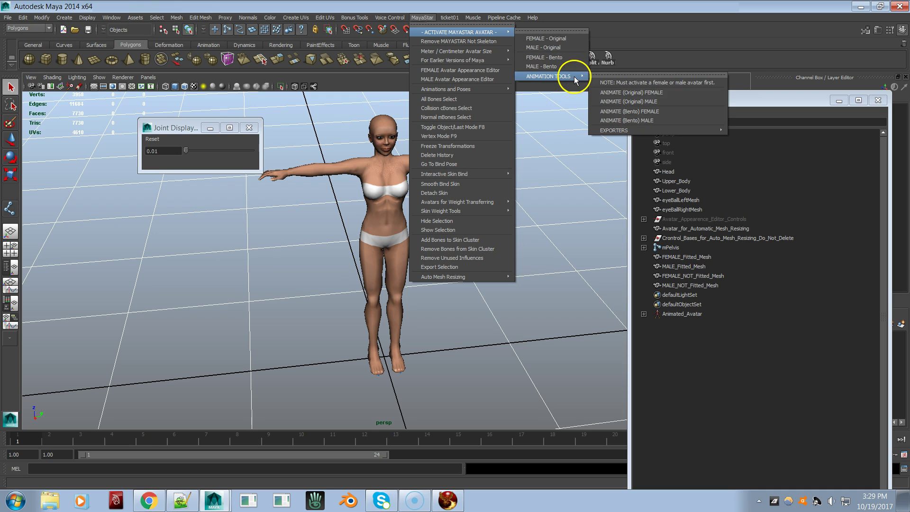
left_click(629, 92)
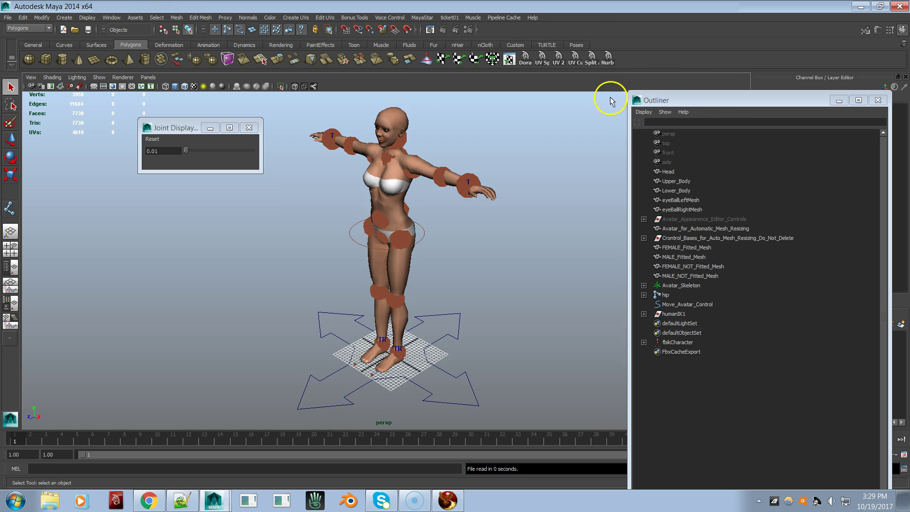
Select Avatar_Skeleton and then the hip skeleton in the Outliner, and view the rigged avatar from the front and above
left_click(681, 286)
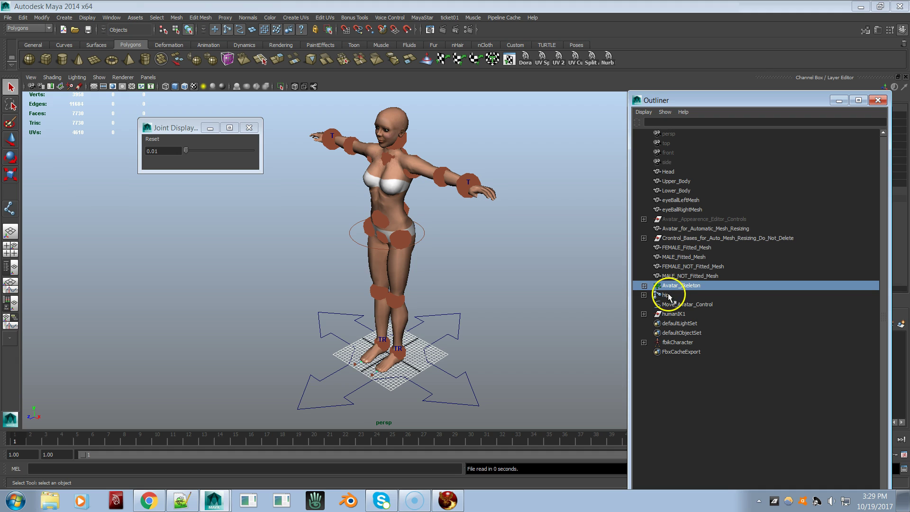
left_click(668, 295)
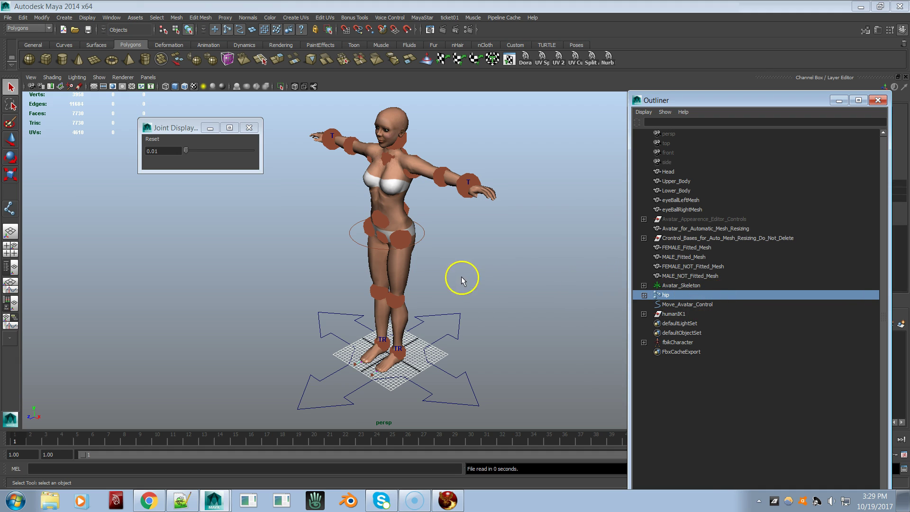
right_click_drag(404, 255, 502, 253, "alt")
mouse_move(503, 253)
left_mouse_down("alt")
mouse_move(493, 278)
mouse_move(459, 223)
mouse_move(412, 239)
mouse_move(477, 250)
mouse_move(503, 240)
mouse_move(525, 252)
mouse_move(520, 263)
mouse_move(514, 240)
mouse_move(517, 272)
mouse_move(514, 254)
left_mouse_up("alt")
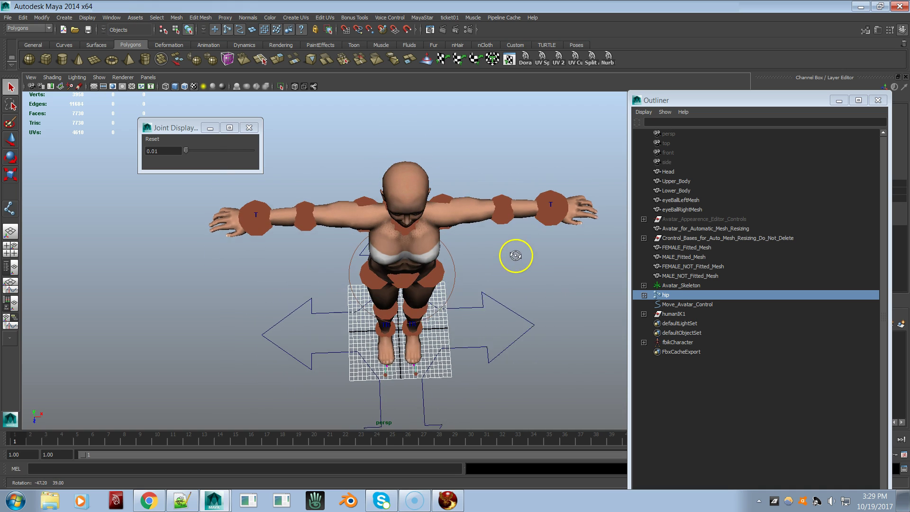
Hide the Default_Avatar_Mesh display layer to expose the skeletons and rig controls
left_click_drag(789, 92, 583, 327)
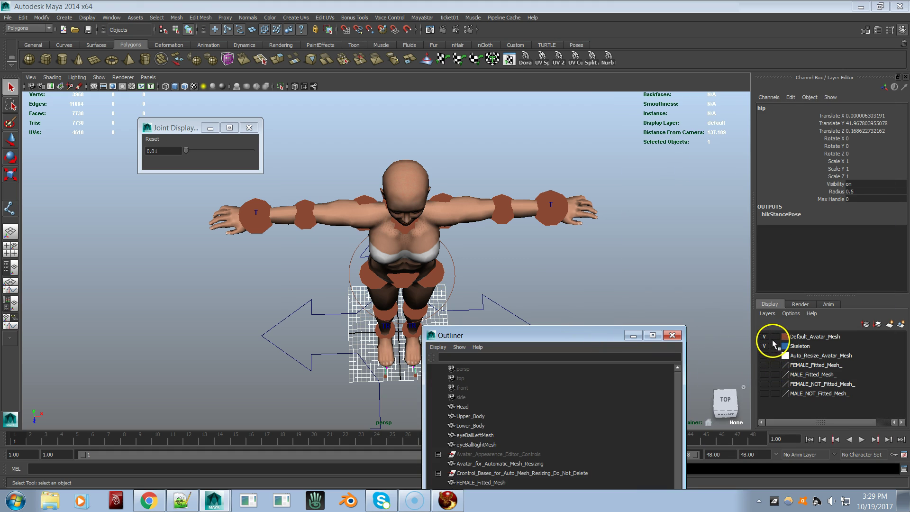
left_click(764, 336)
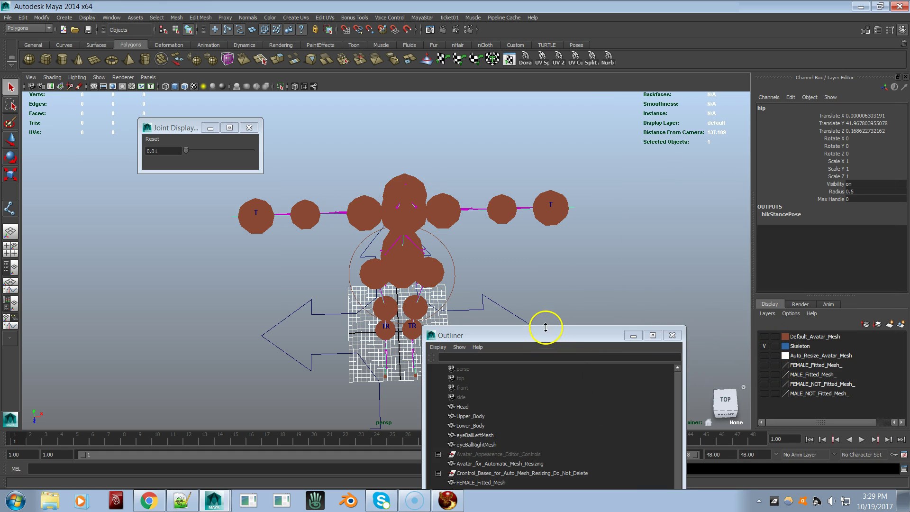
left_click_drag(548, 335, 602, 84)
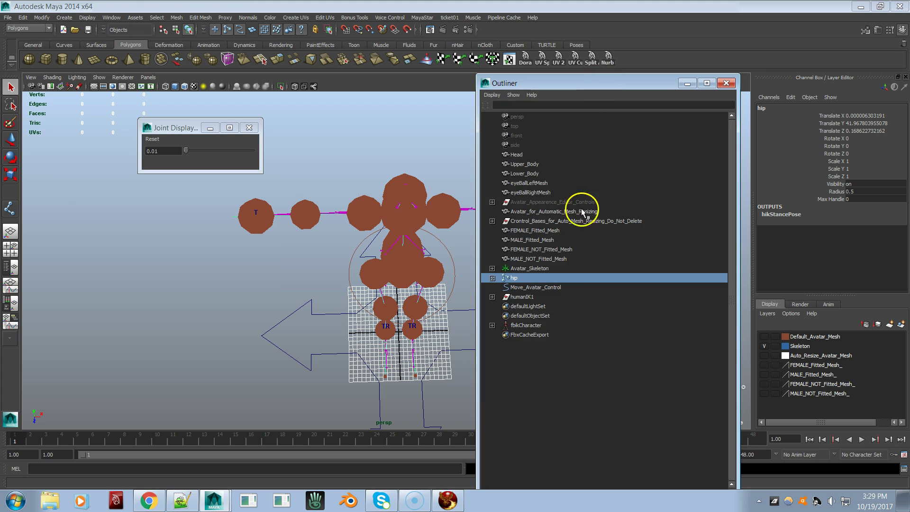
Delete the humanIK1 control rig from the Outliner and clear the Outliner away from the skeleton
left_click(520, 297)
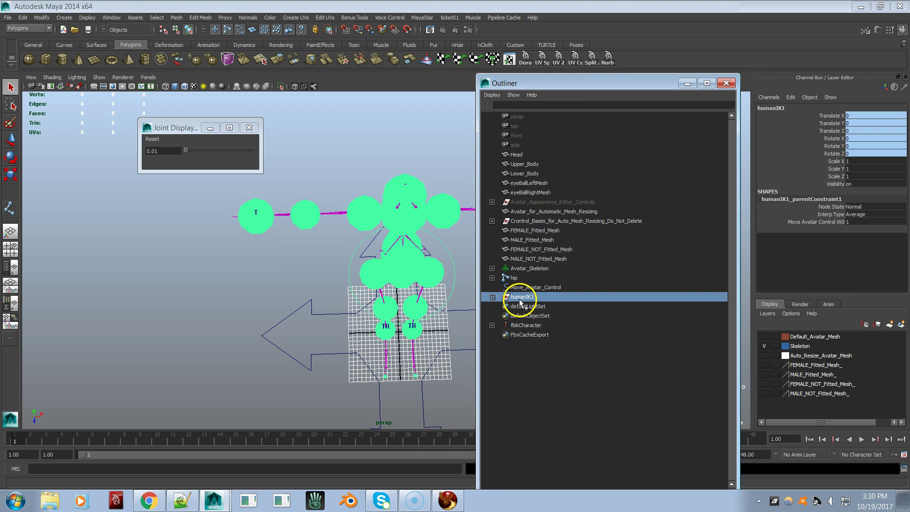
left_click(520, 299)
left_click_drag(634, 86, 834, 283)
Examine the bare Original skeleton from above and the front, and select its left eye joint
left_click_drag(567, 335, 567, 360, "alt")
right_click_drag(550, 348, 701, 325, "alt")
right_click_drag(410, 329, 468, 322, "alt")
left_click_drag(468, 322, 421, 321, "alt")
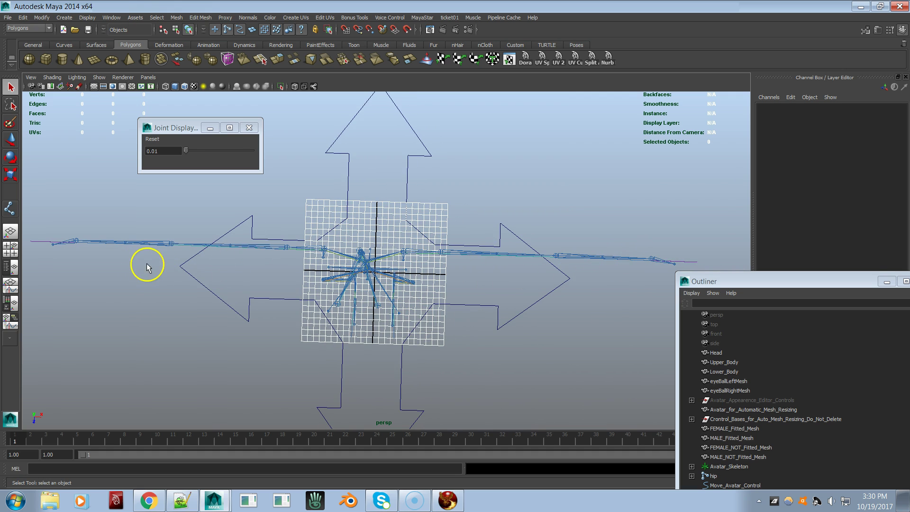
left_click_drag(291, 287, 386, 422, "alt")
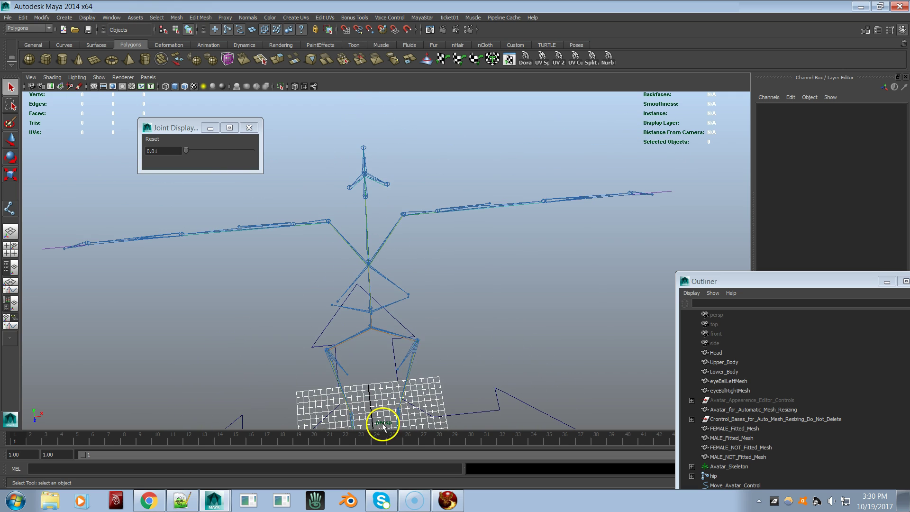
left_click(384, 182)
left_click_drag(384, 183, 396, 220, "alt")
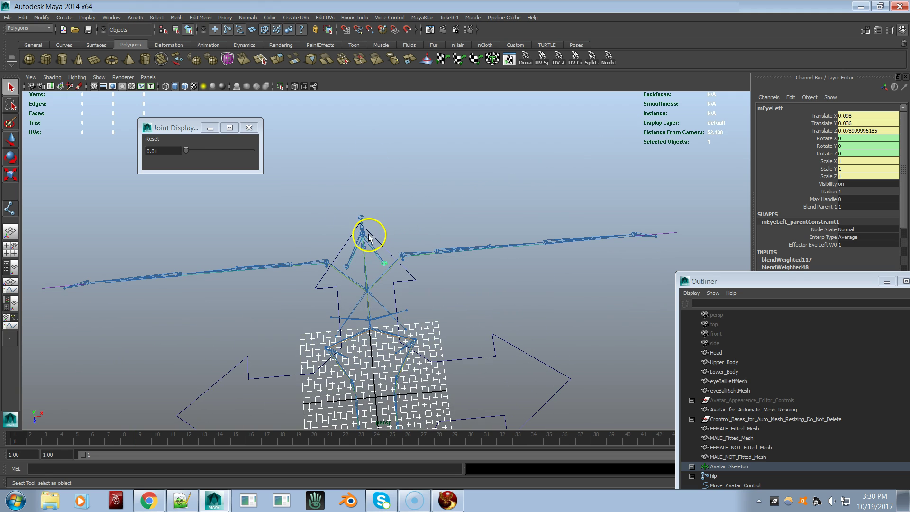
Inspect the end of the left arm up close and select the L_HAND joint
left_click_drag(420, 297, 406, 276, "alt")
middle_click_drag(407, 277, 296, 251, "alt")
right_click_drag(297, 252, 508, 279, "alt")
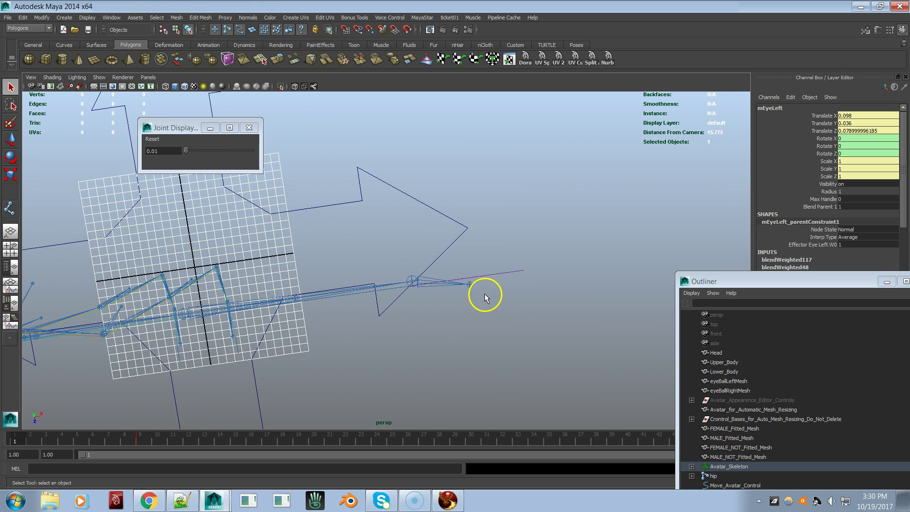
left_click(470, 285)
right_click_drag(450, 316, 540, 316, "alt")
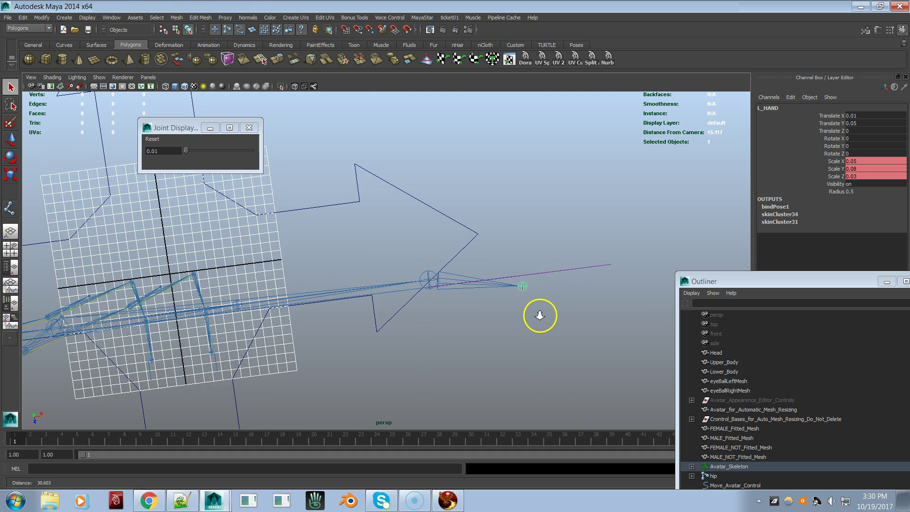
left_click_drag(538, 314, 420, 207, "alt")
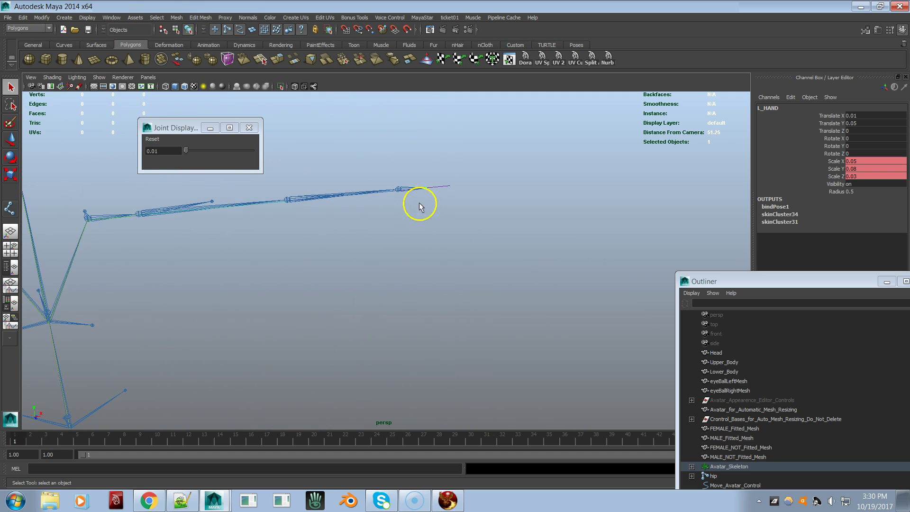
Select the lHand joint of the animation skeleton, try rotating it, and undo the rotation
left_click(404, 192)
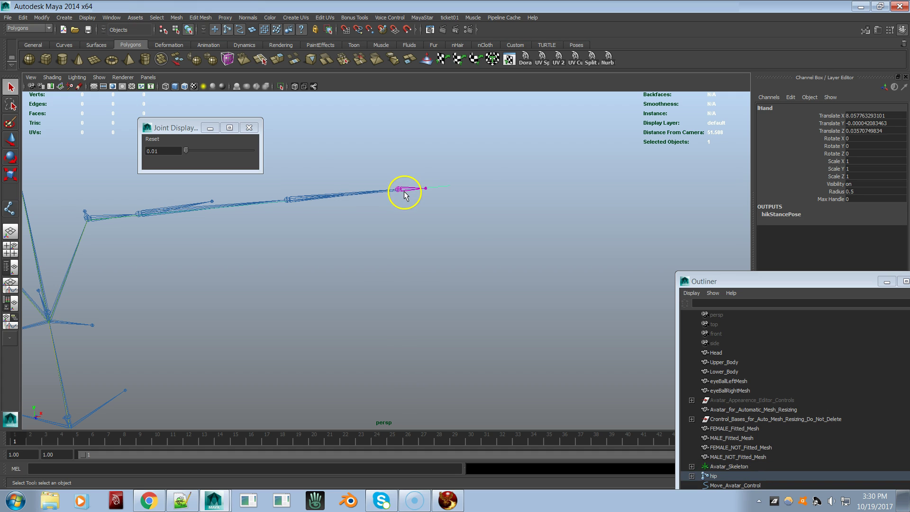
key("e")
left_click_drag(453, 211, 447, 184)
key("ctrl+z")
key("ctrl+z")
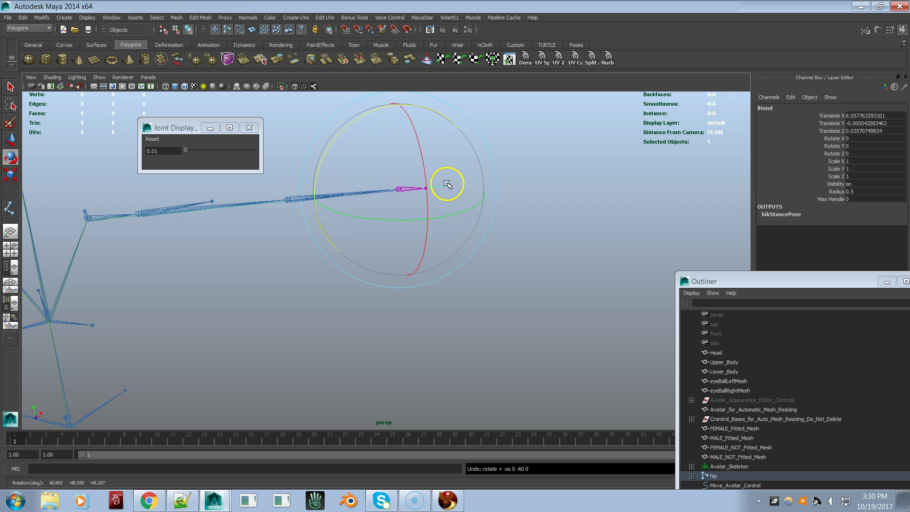
Examine the overlapping avatar and animation skeletons from several angles with the Outliner hierarchy alongside
right_click_drag(337, 270, 92, 282, "alt")
left_click_drag(93, 283, 258, 264, "alt")
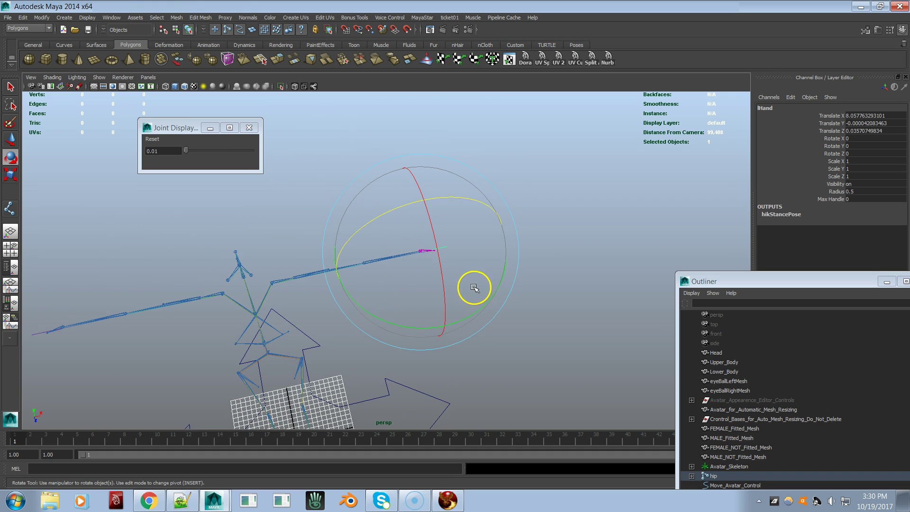
left_click_drag(545, 311, 465, 253, "alt")
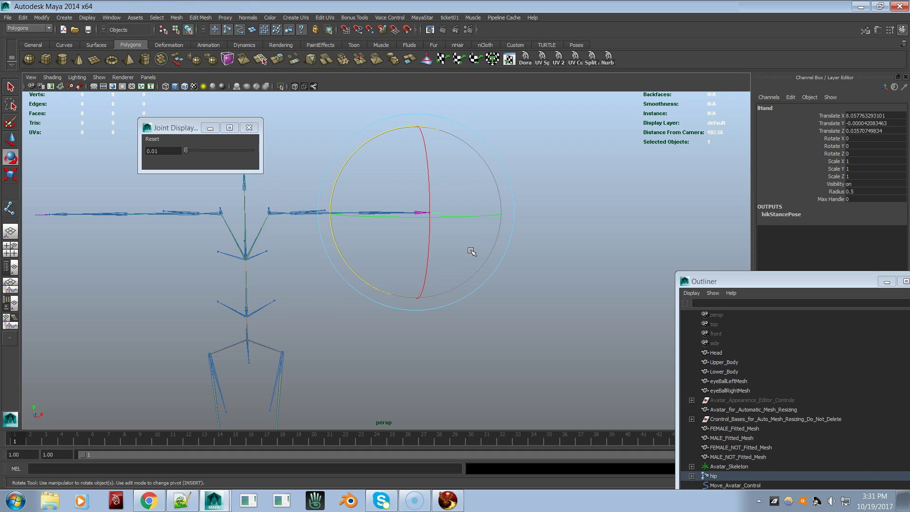
left_click_drag(465, 315, 481, 347, "alt")
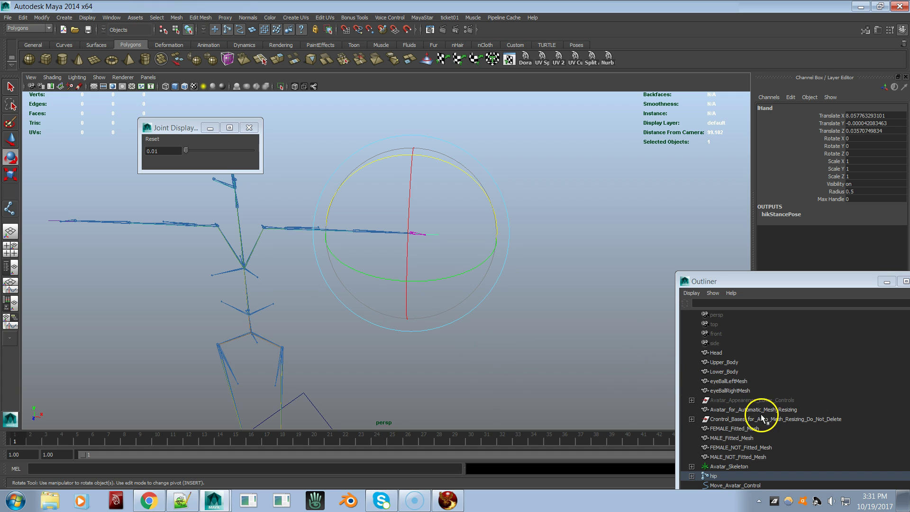
left_click_drag(742, 282, 671, 103)
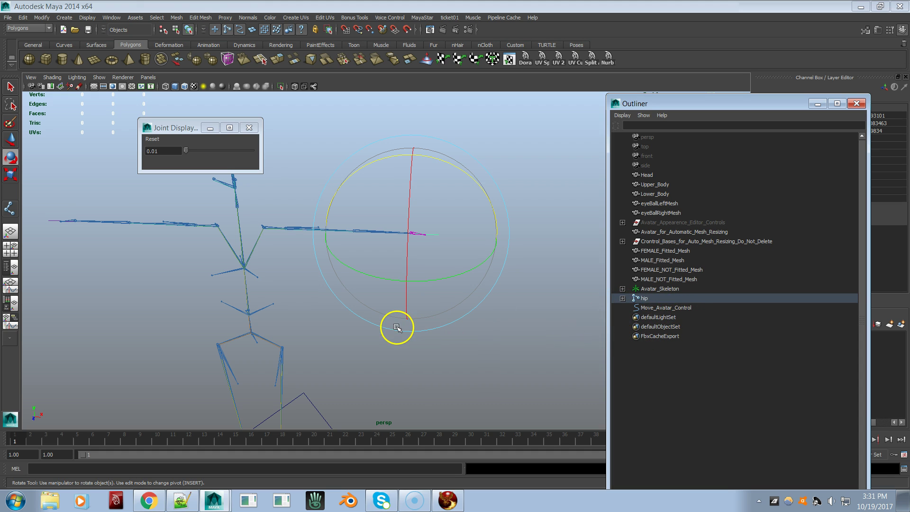
left_click_drag(369, 307, 391, 298, "alt")
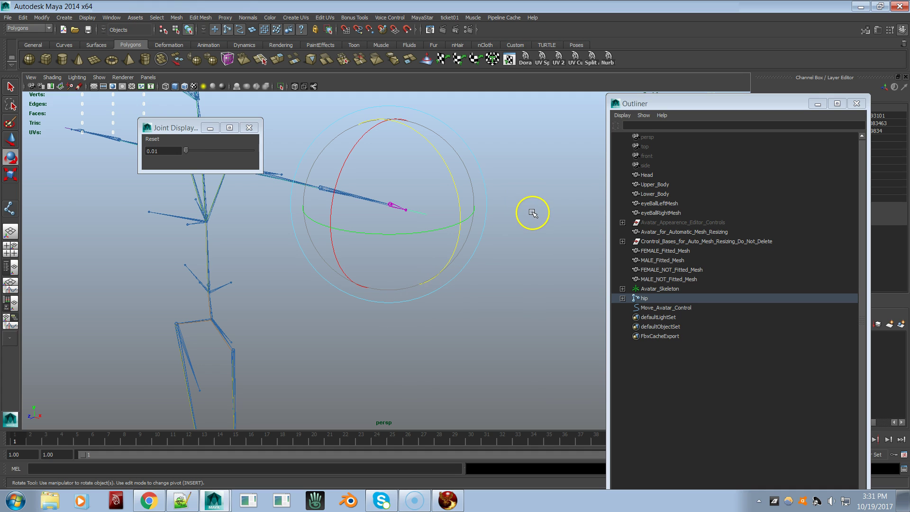
Start a new scene without saving the Original rig and activate the FEMALE - Bento MayaStar avatar
left_click(9, 19)
left_click(19, 27)
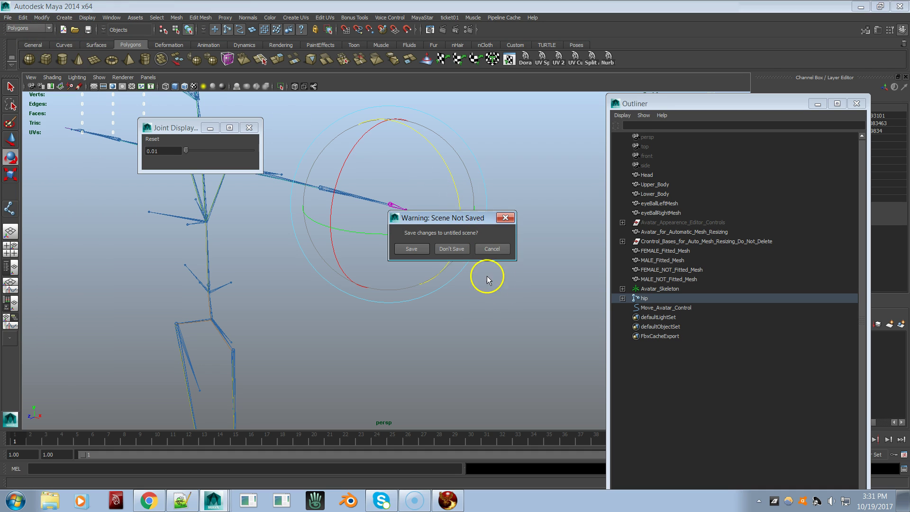
left_click(451, 249)
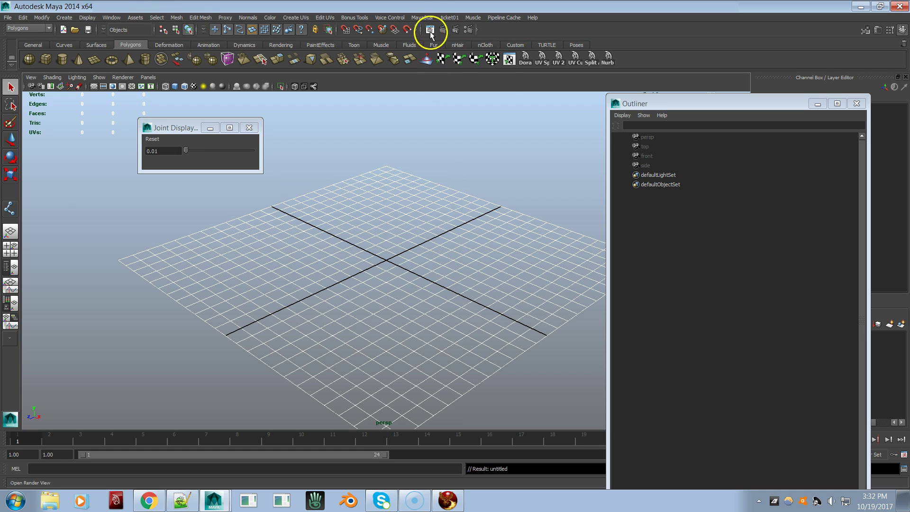
left_click(422, 18)
mouse_move(432, 35)
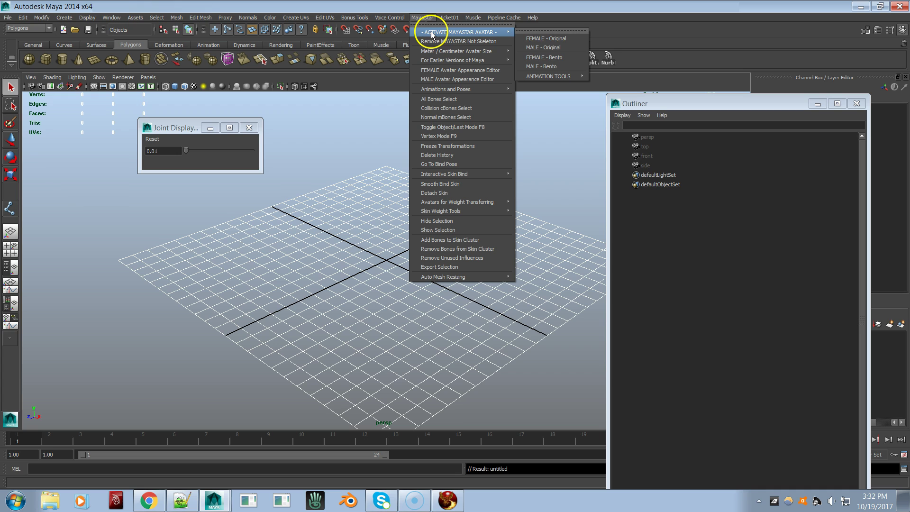
left_click(544, 57)
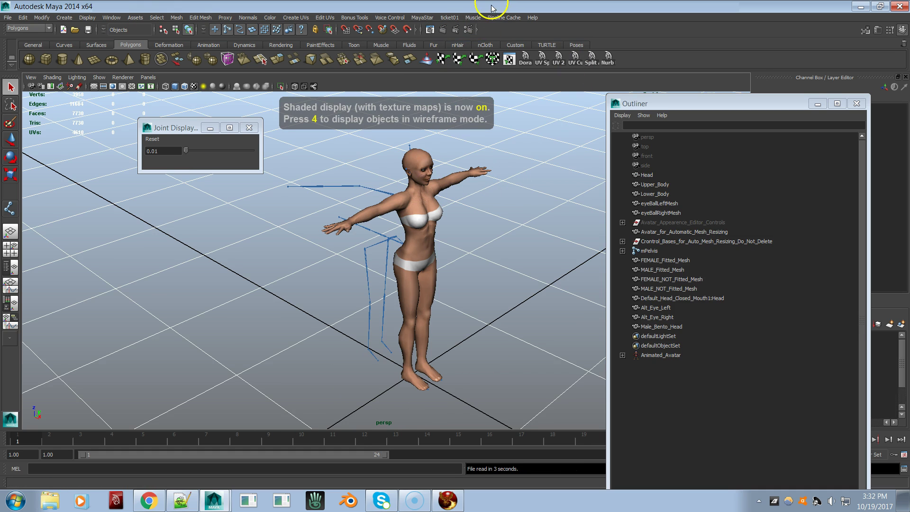
Apply ANIMATE (Bento) FEMALE to the newly activated Bento avatar
left_click(423, 17)
mouse_move(438, 32)
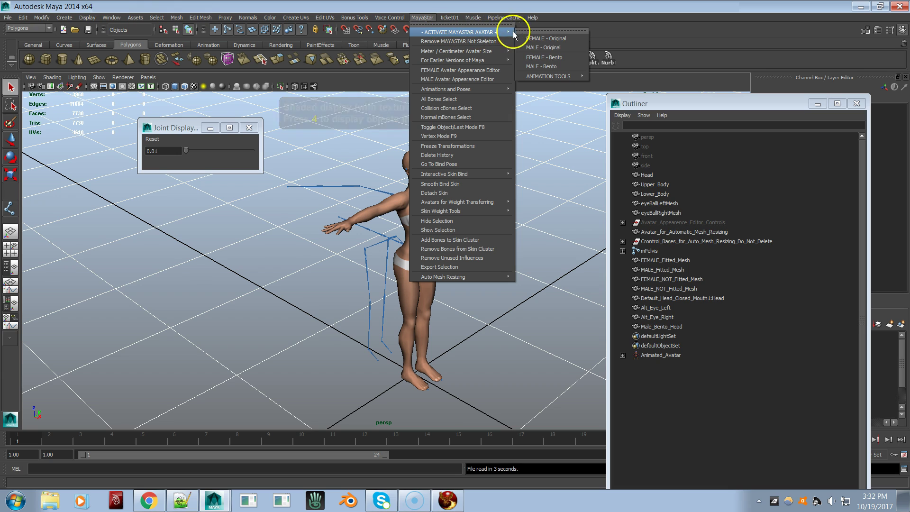
mouse_move(571, 76)
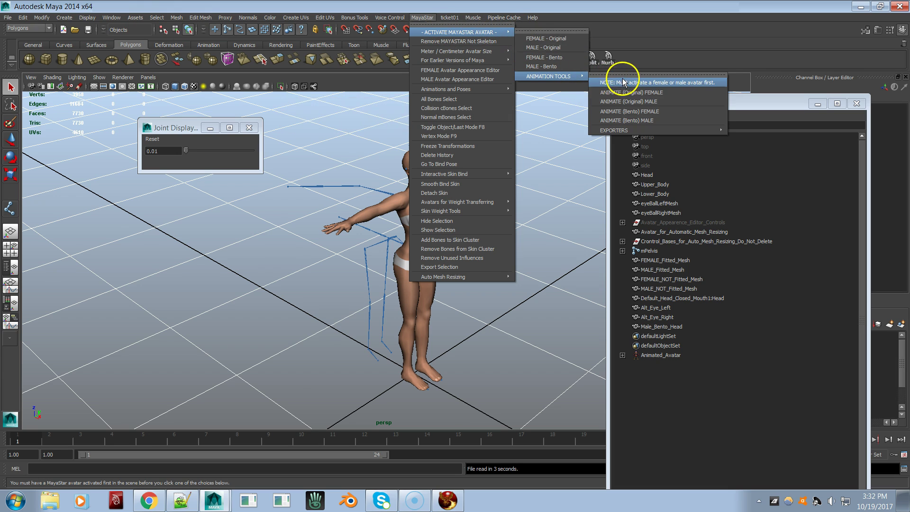
left_click(646, 112)
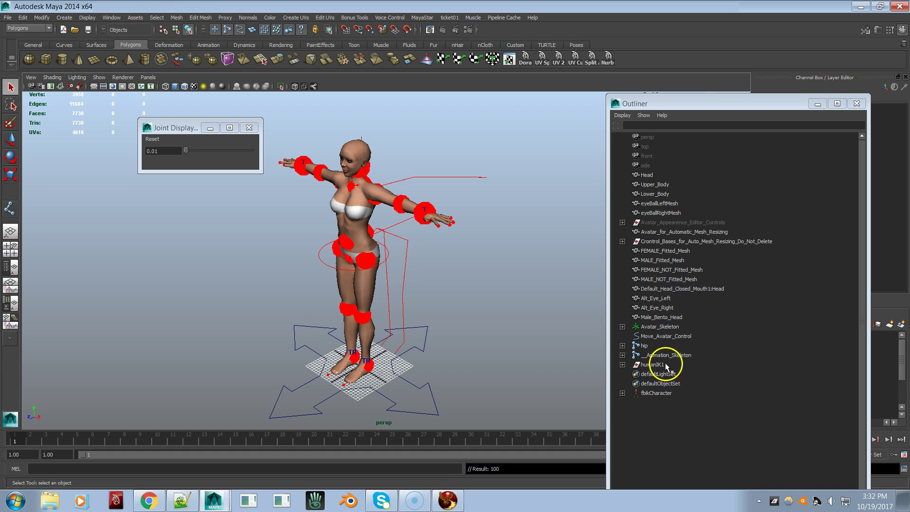
Delete Avatar_Skeleton and the objects from FEMALE_Fitted_Mesh through Male_Bento_Head in the Outliner
left_click(663, 327)
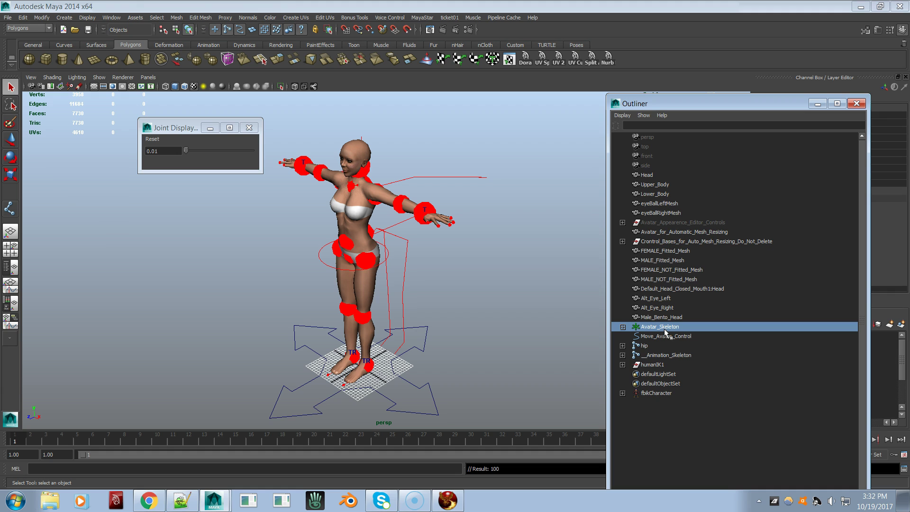
key("Delete")
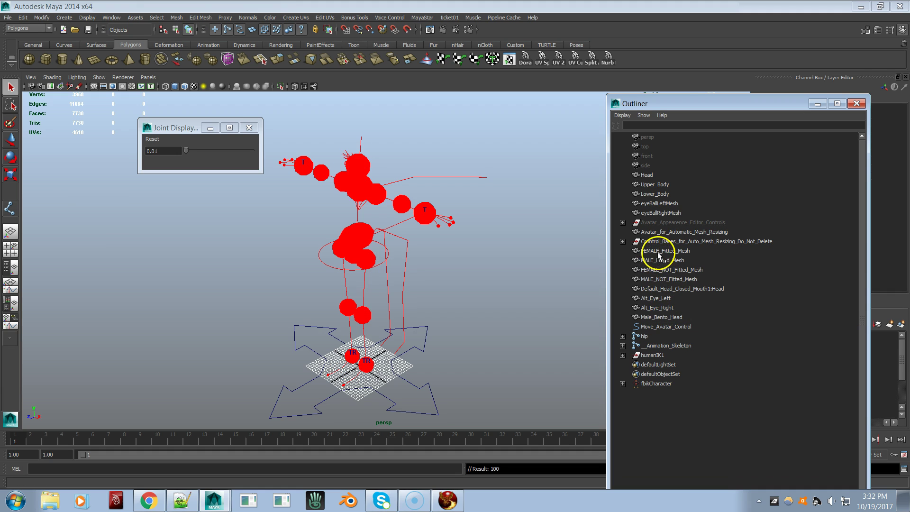
left_click(658, 252)
left_click(661, 317, "shift")
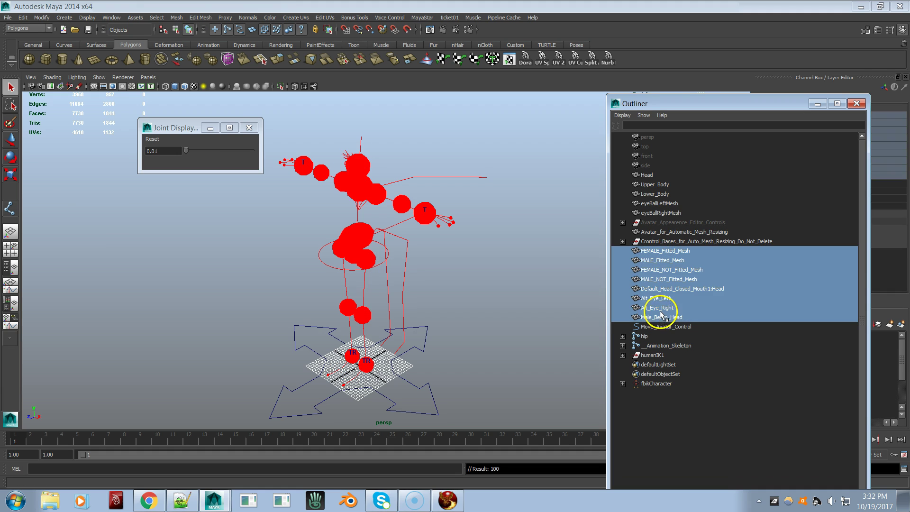
key("Delete")
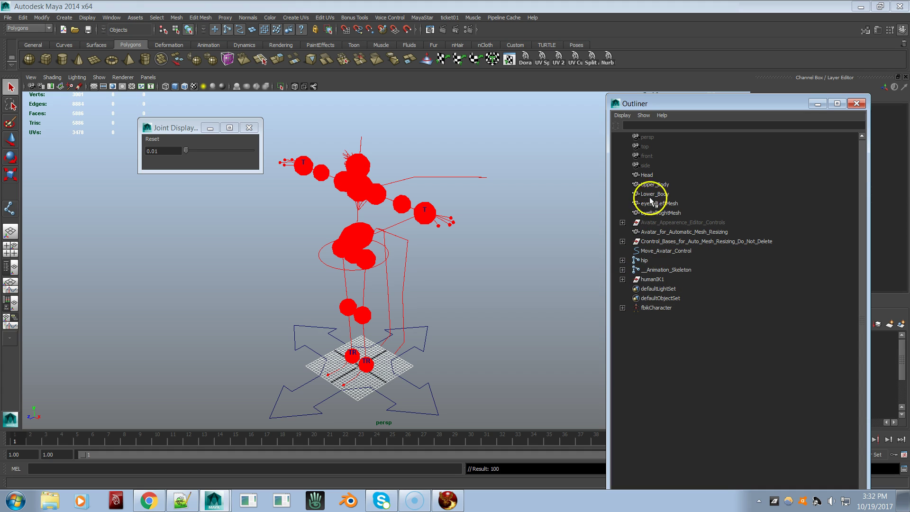
Delete the Head mesh and the meshes from Upper_Body through eyeBallRightMesh in the Outliner
left_click(647, 177)
key("Delete")
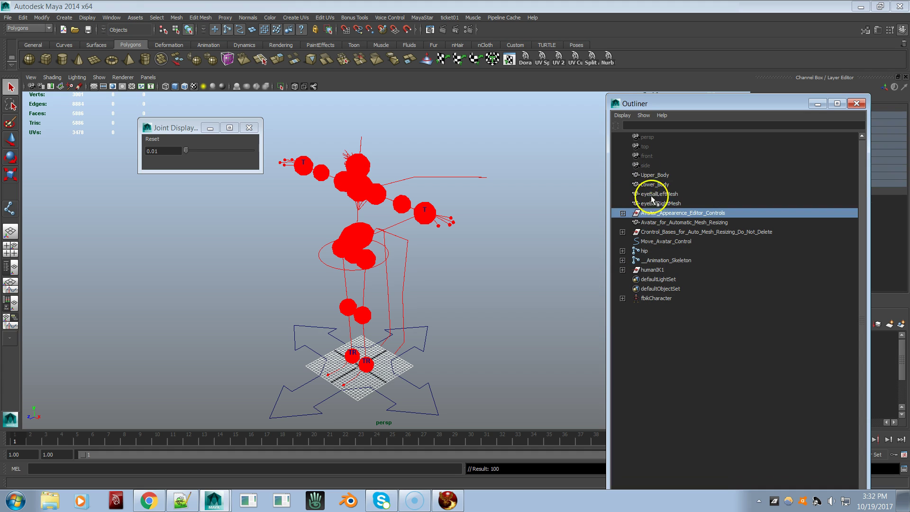
left_click(648, 176)
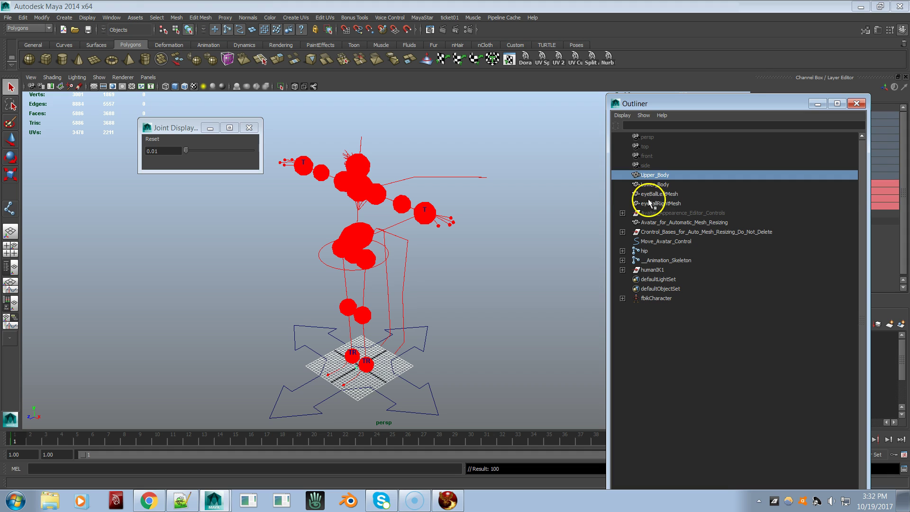
left_click(650, 203, "shift")
key("Delete")
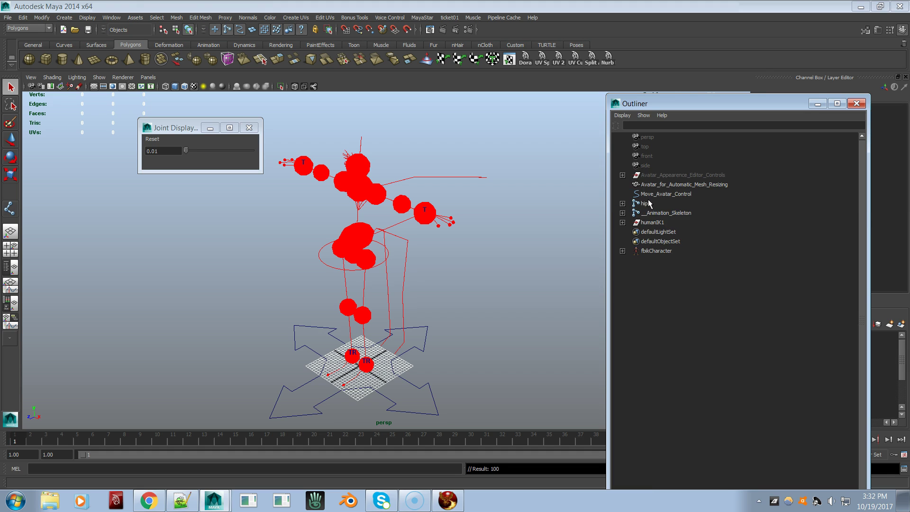
Delete Avatar_Appearence_Editor_Controls, Avatar_for_Automatic_Mesh_Resizing and the humanIK1 control rig from the scene
left_click(660, 176)
left_click(658, 185, "shift")
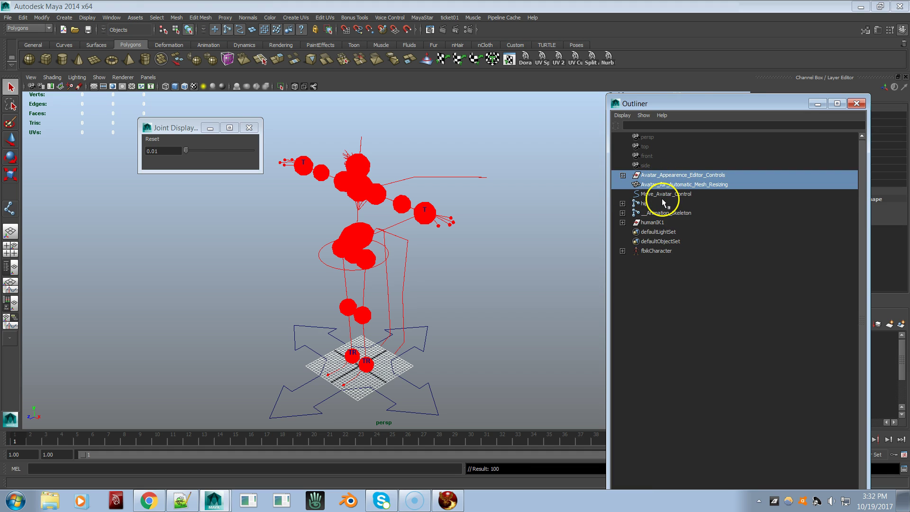
key("Delete")
left_click(661, 204)
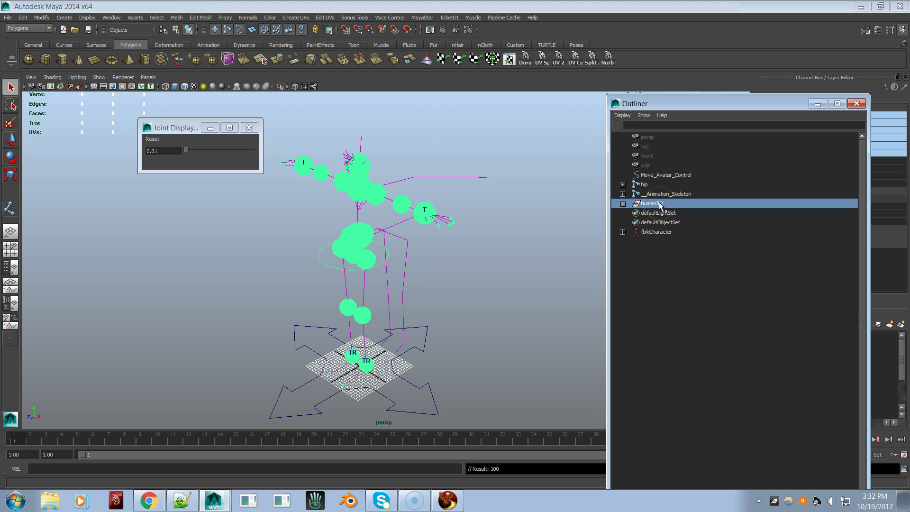
key("Delete")
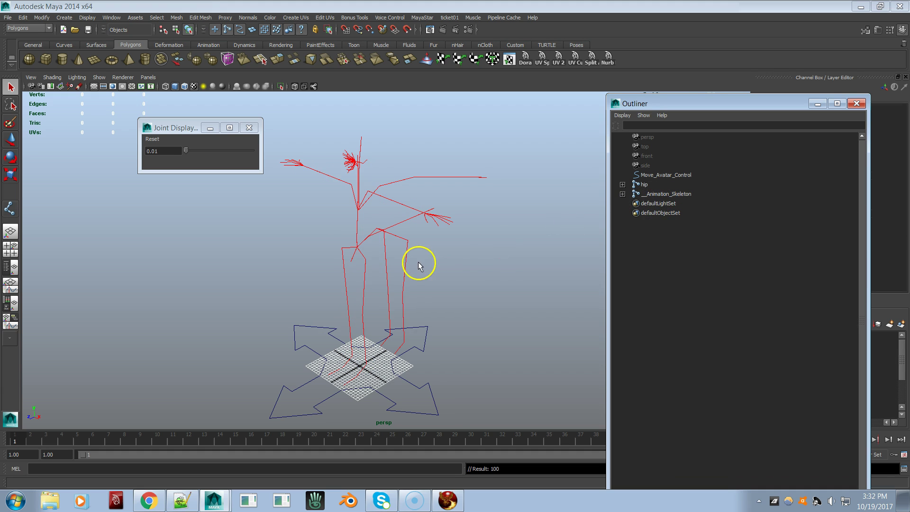
Delete the __Animation_Skeleton hierarchy while keeping the hip skeleton
right_click_drag(392, 269, 554, 249, "alt")
right_click_drag(429, 262, 568, 264, "alt")
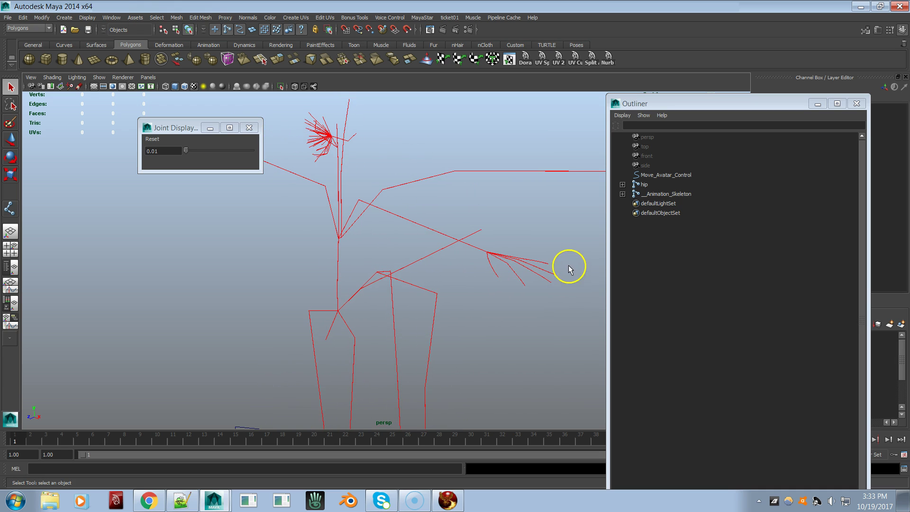
left_click(643, 185)
left_click(656, 195)
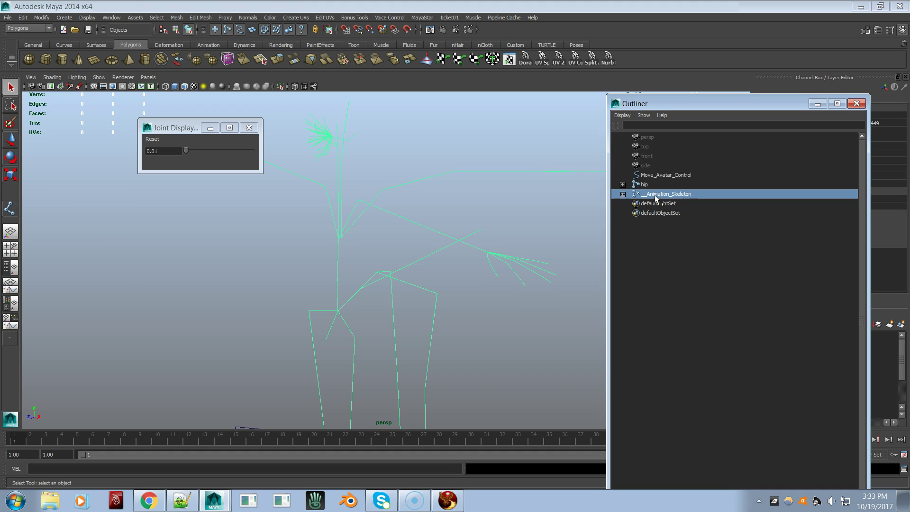
key("Delete")
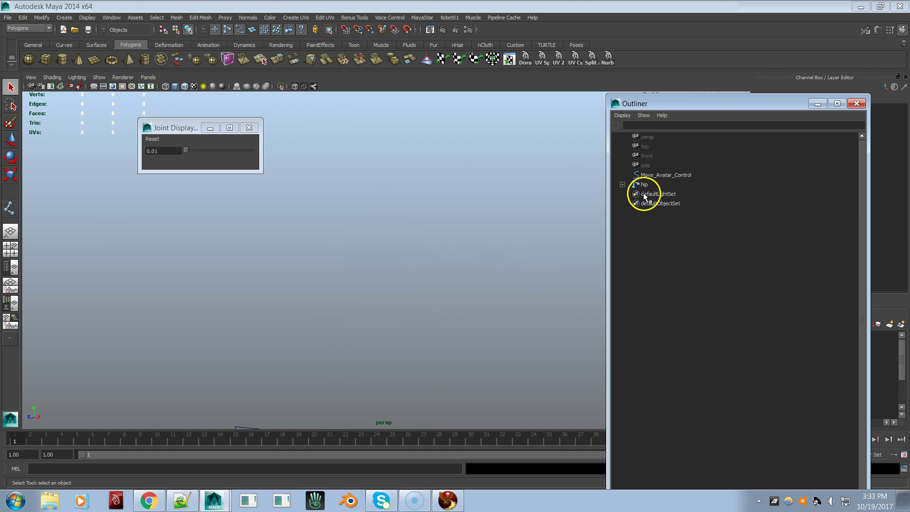
Select the hip skeleton and turn on visibility for the hip_Skeleton_For_Export display layer
left_click(643, 184)
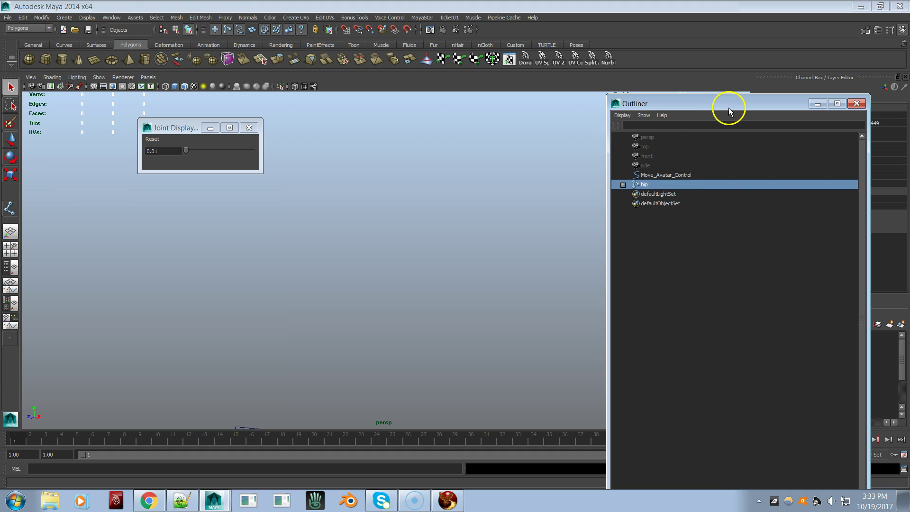
left_click_drag(725, 106, 586, 117)
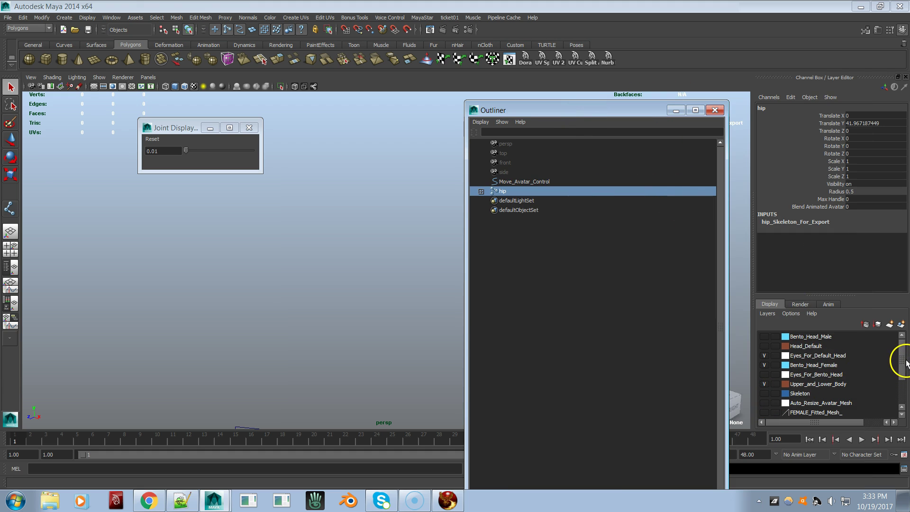
left_click_drag(901, 362, 899, 392)
left_click(764, 413)
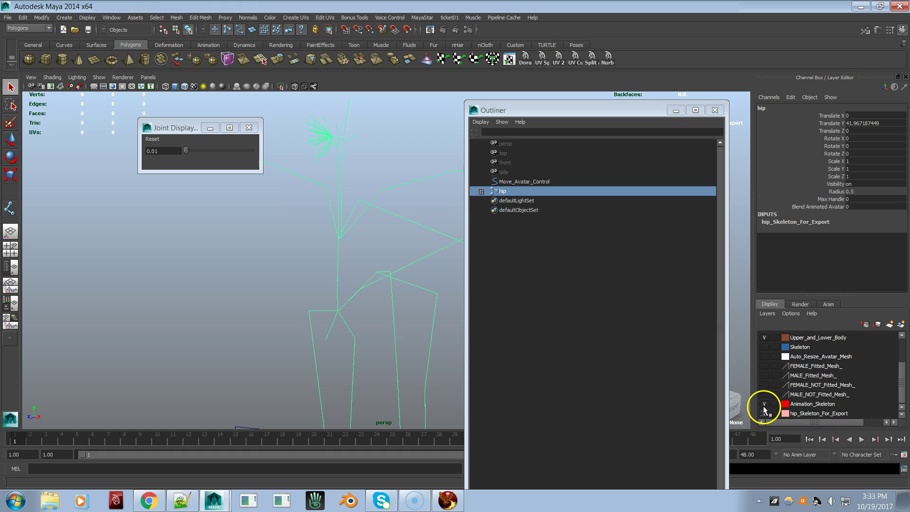
Inspect the export skeleton from several angles and set the joint display size to 0.44
left_click_drag(404, 333, 420, 349, "alt")
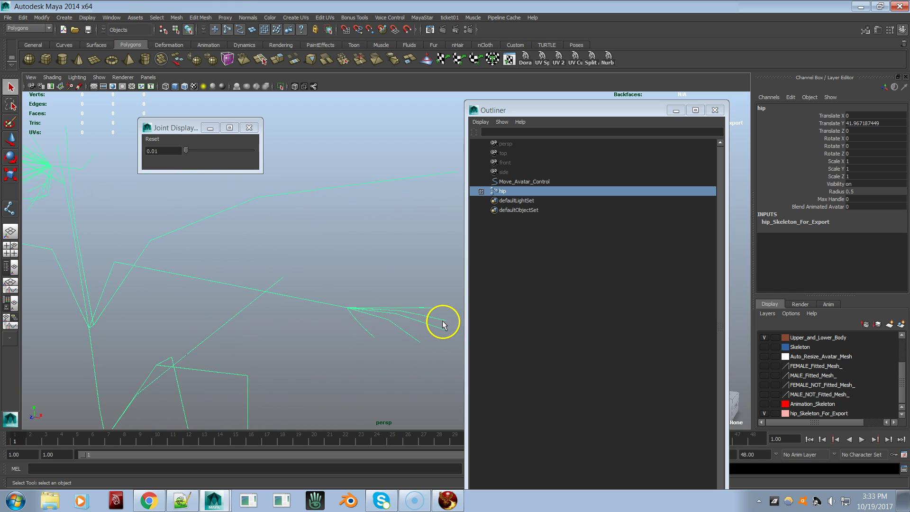
middle_click_drag(312, 313, 342, 378, "alt")
right_click_drag(290, 314, 124, 342, "alt")
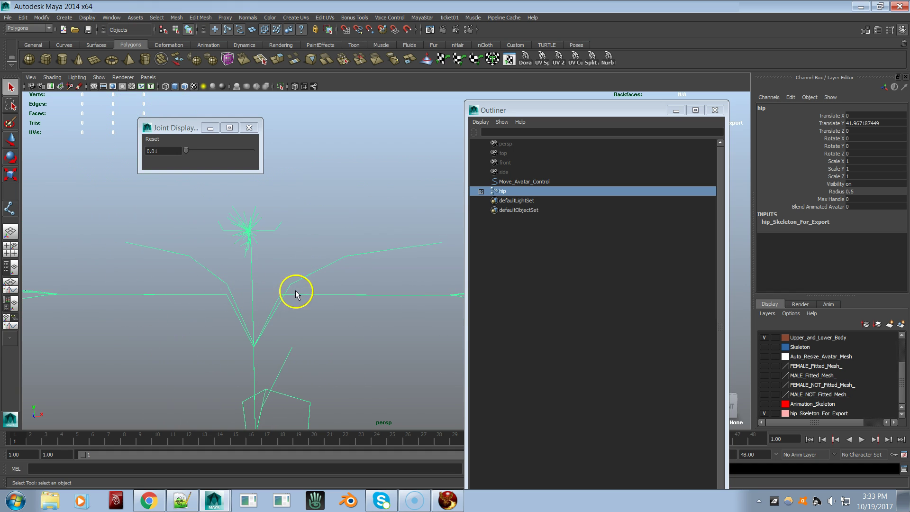
left_click_drag(278, 314, 250, 342, "alt")
right_click_drag(250, 342, 453, 262, "alt")
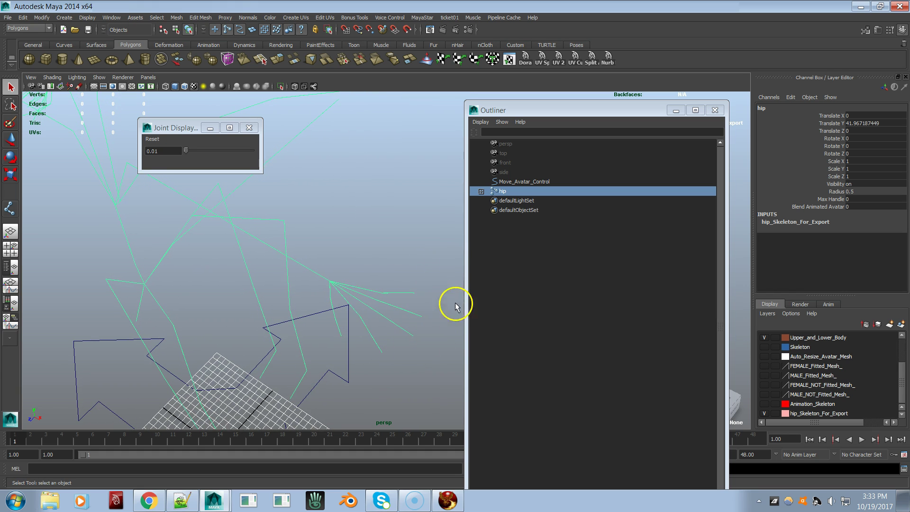
left_click_drag(186, 151, 188, 150)
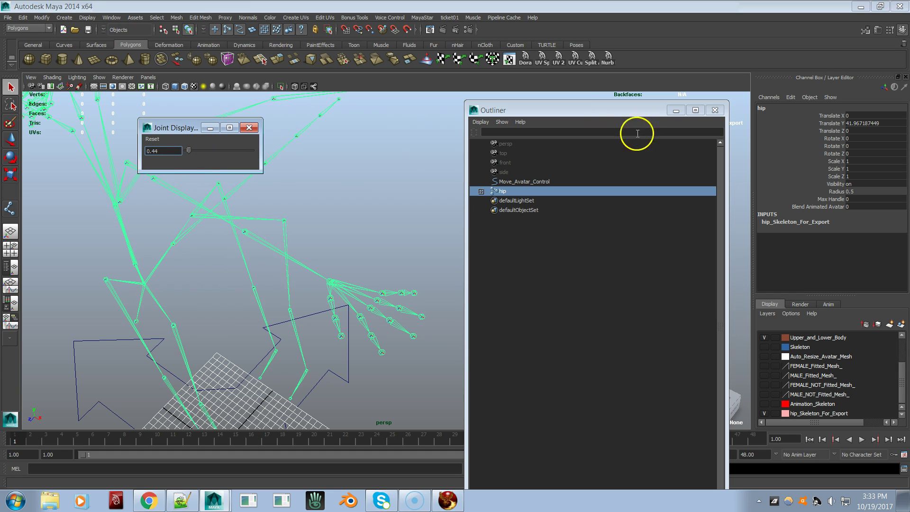
left_click_drag(622, 112, 907, 131)
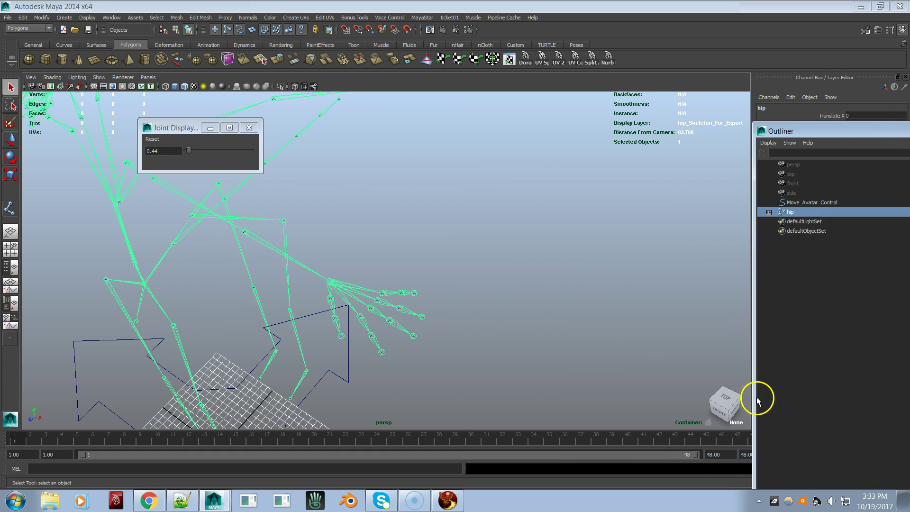
Examine the left hand's finger joints from the top view, selecting individual index and middle finger joints
left_click(721, 397)
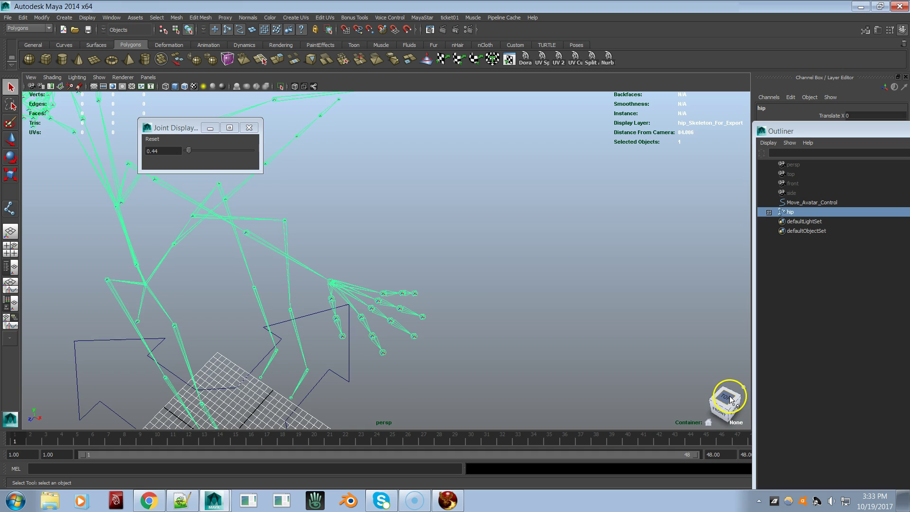
left_click(534, 326)
scroll(535, 328, "down", 8)
key("f")
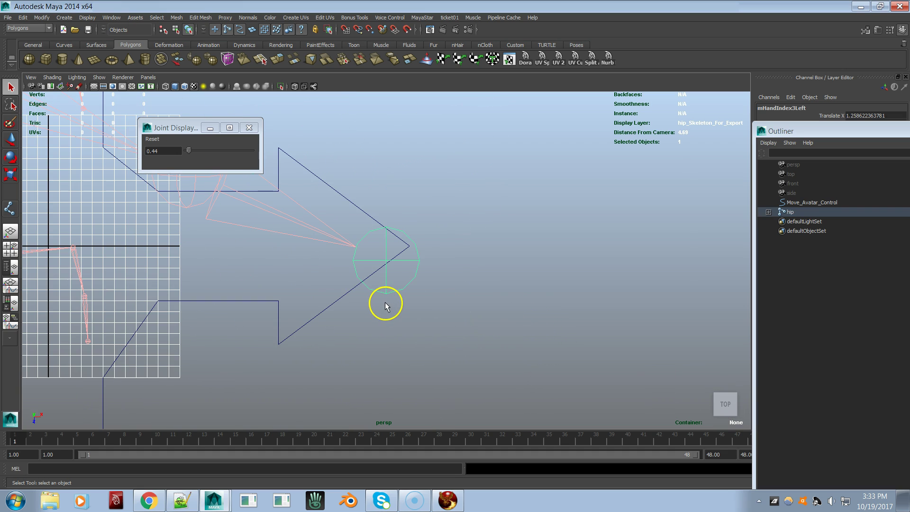
scroll(431, 298, "down", 6)
middle_click_drag(257, 260, 354, 298, "alt")
left_click(439, 280)
left_click(488, 302)
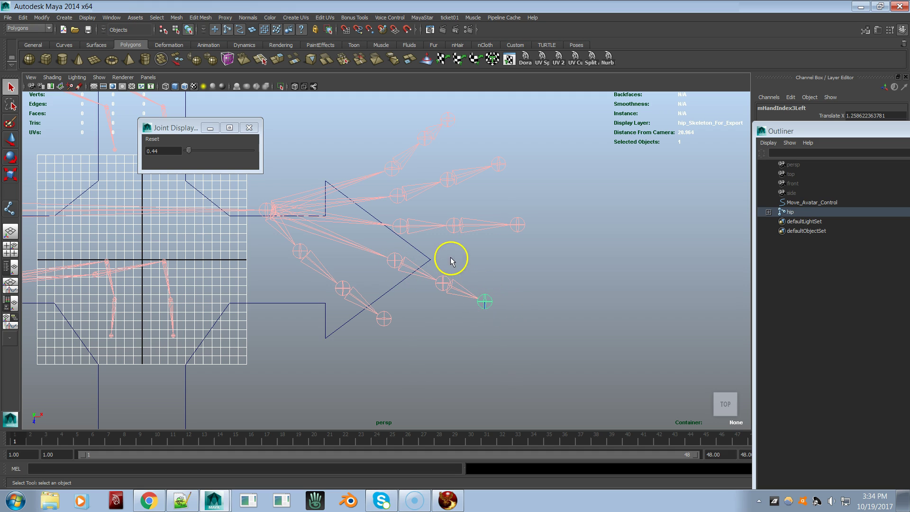
left_click(448, 229)
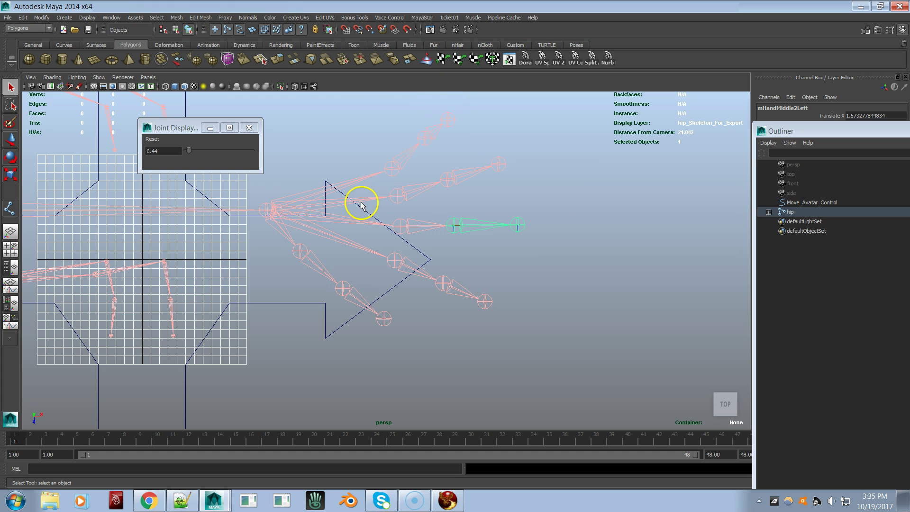
scroll(371, 223, "down", 8)
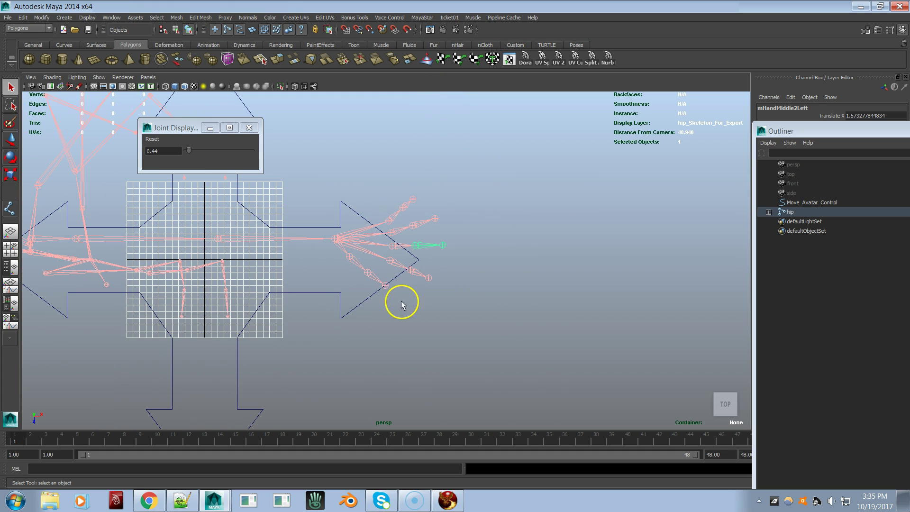
scroll(345, 257, "up", 5)
scroll(346, 257, "up", 5)
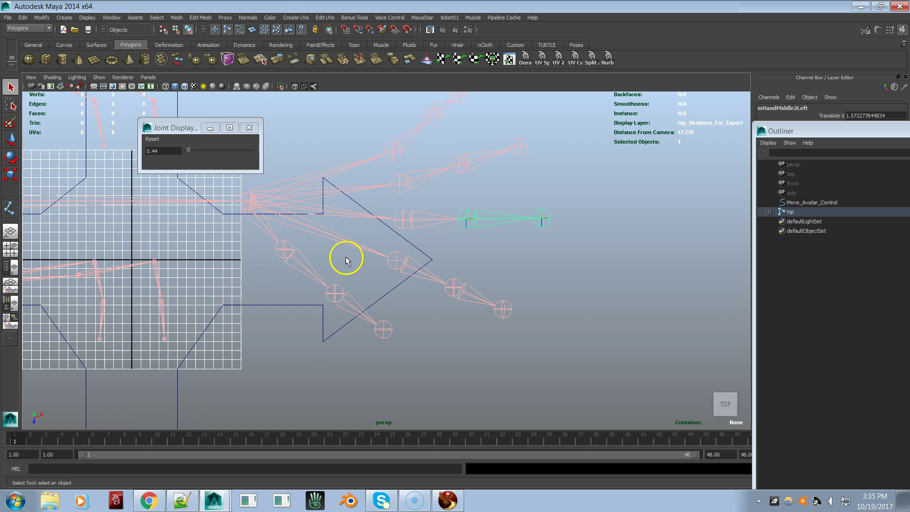
left_click(397, 259)
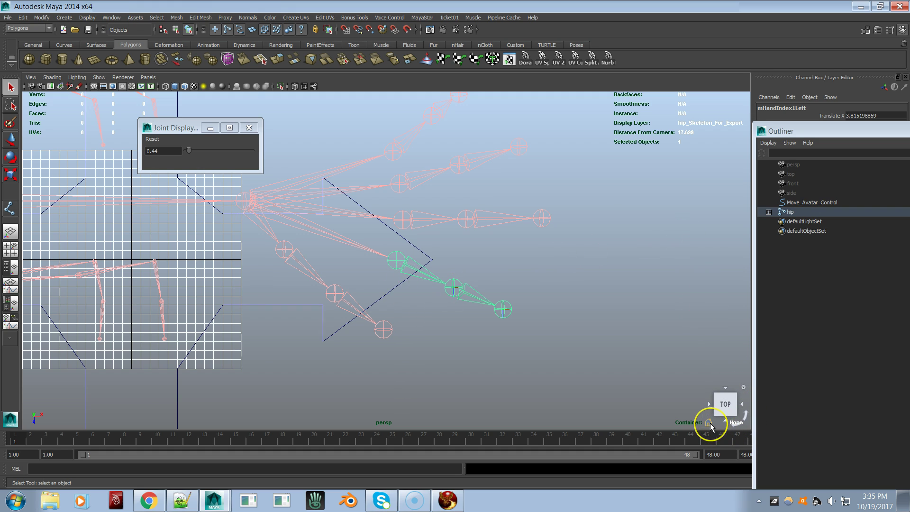
Return to the home view and examine the full hip export skeleton from the front and at an angle
left_click(708, 423)
right_click_drag(535, 283, 131, 247, "alt")
middle_click_drag(415, 231, 417, 329, "alt")
middle_click_drag(442, 252, 435, 297, "alt")
left_click_drag(434, 268, 458, 262, "alt")
middle_click_drag(461, 238, 437, 283, "alt")
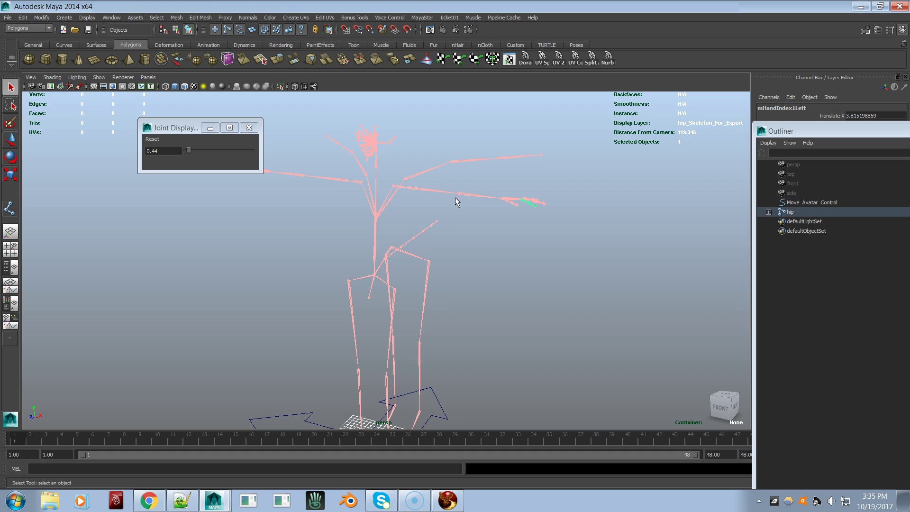
mouse_move(434, 234)
left_mouse_down("alt")
mouse_move(510, 228)
mouse_move(431, 242)
left_mouse_up("alt")
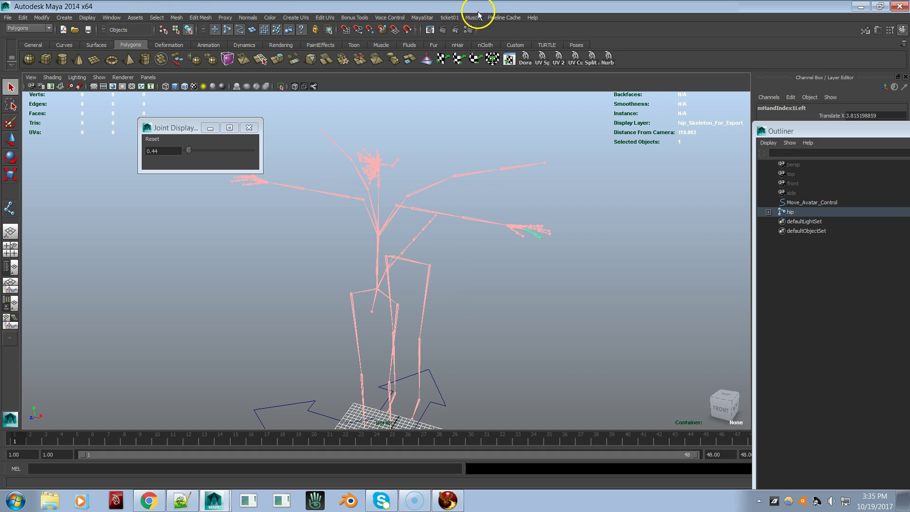
Detach MayaStar's animation EXPORTERS list, containing BVH Export 1.5 and 1.6, as a floating window
left_click(426, 18)
mouse_move(457, 32)
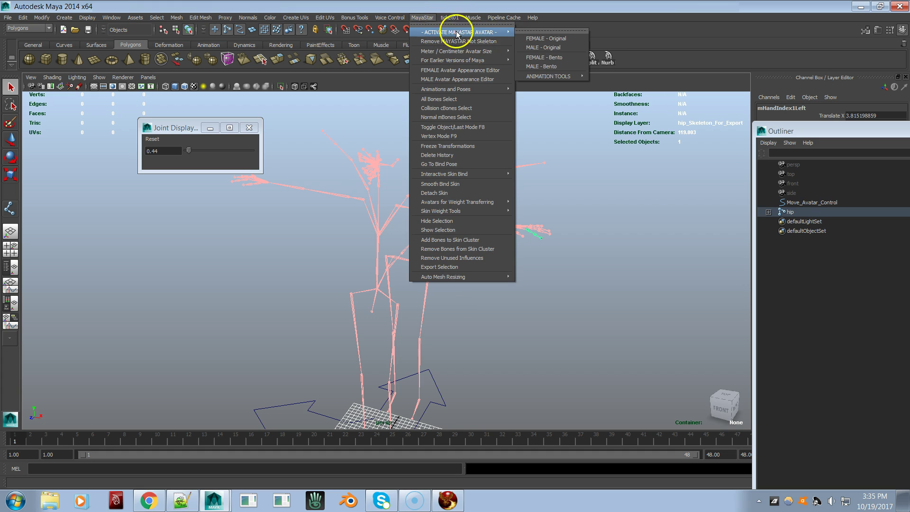
mouse_move(570, 78)
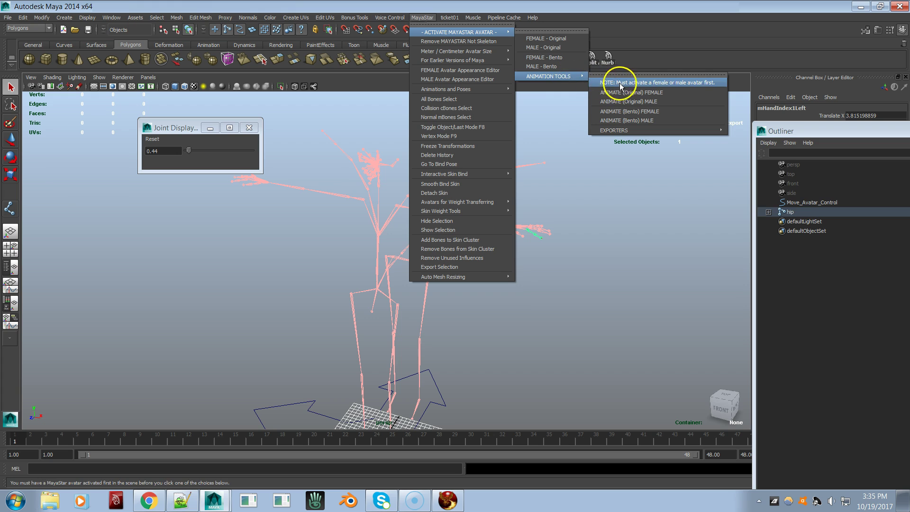
mouse_move(647, 130)
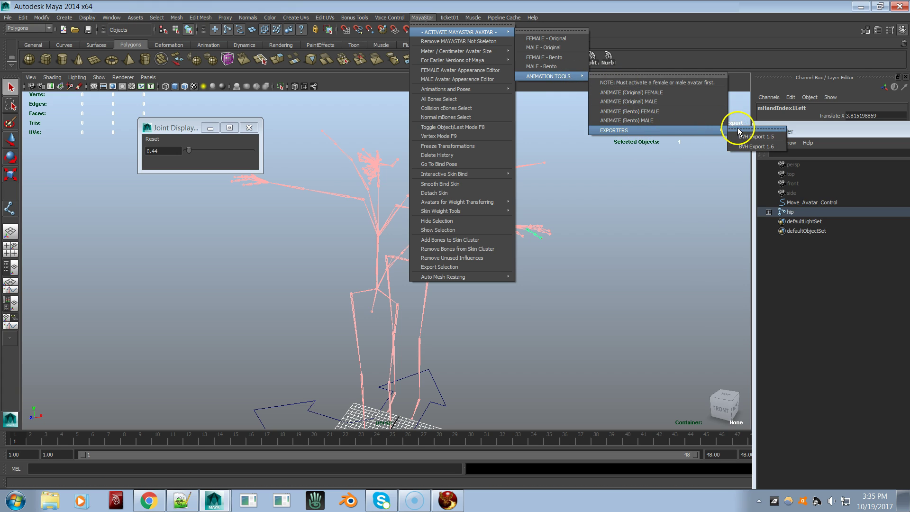
left_click(757, 128)
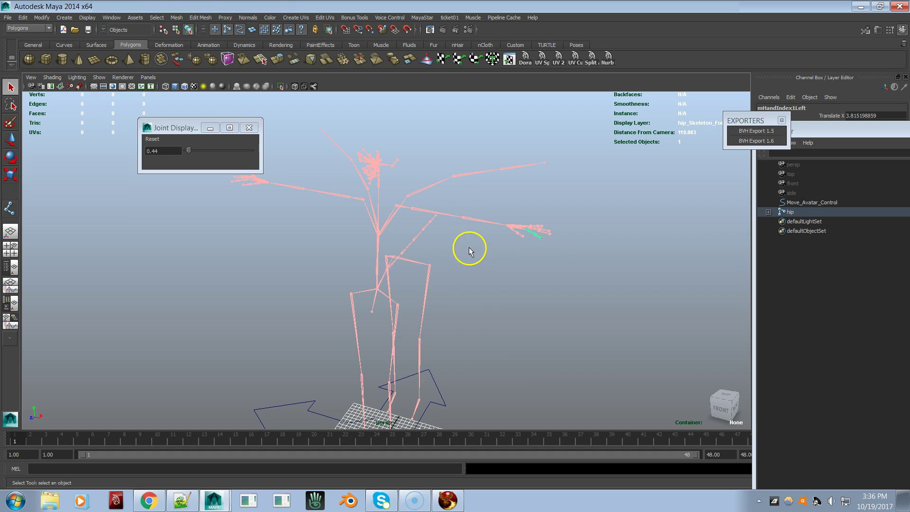
Select the whole hip export skeleton and view it from the front and at an angle
left_click_drag(485, 258, 510, 248, "alt")
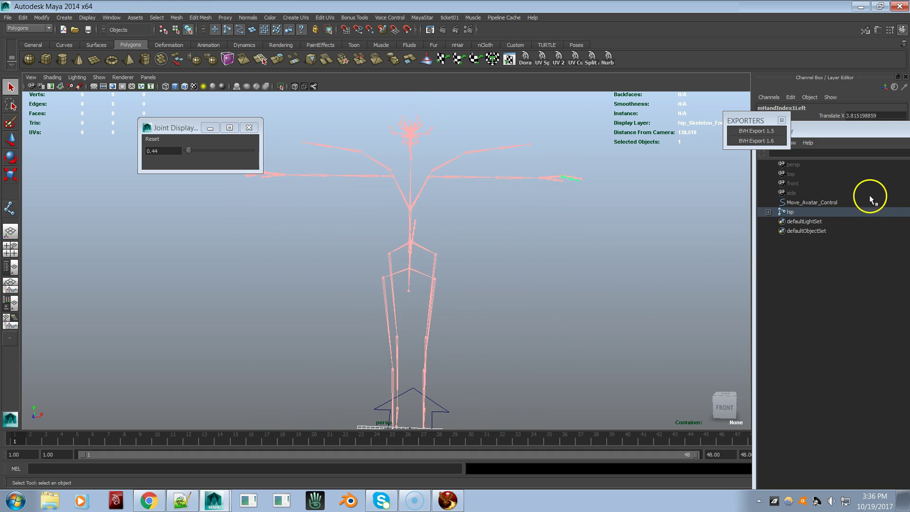
left_click(820, 213)
left_click_drag(518, 278, 490, 277, "alt")
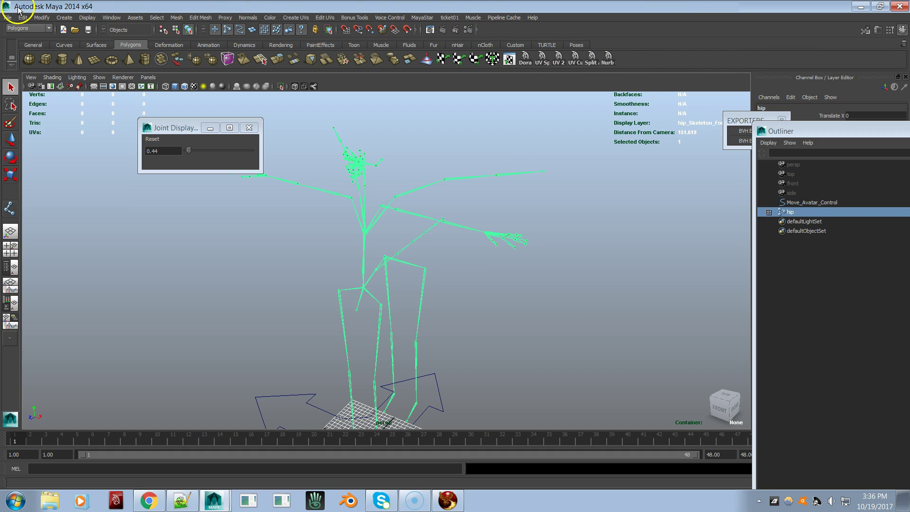
Start a new scene without saving the isolated export skeleton and load the FEMALE - Bento MayaStar avatar again
left_click(9, 18)
left_click(19, 25)
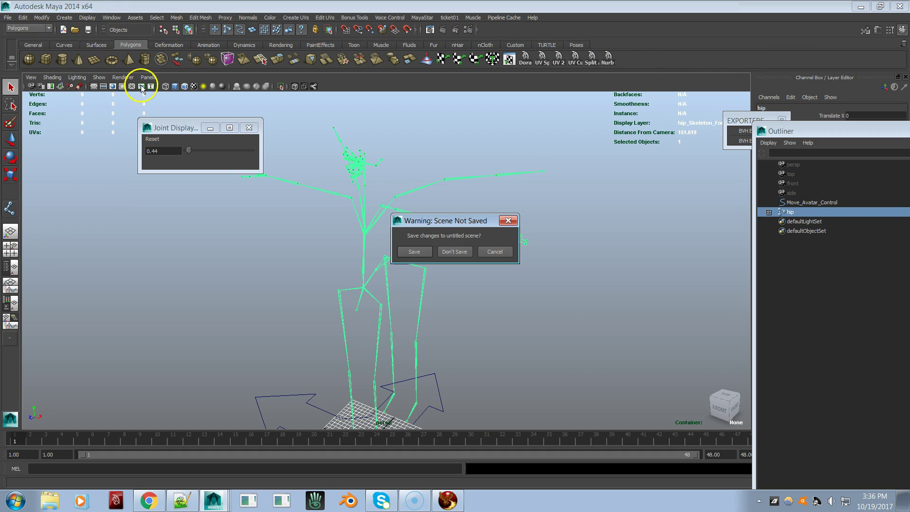
left_click(443, 250)
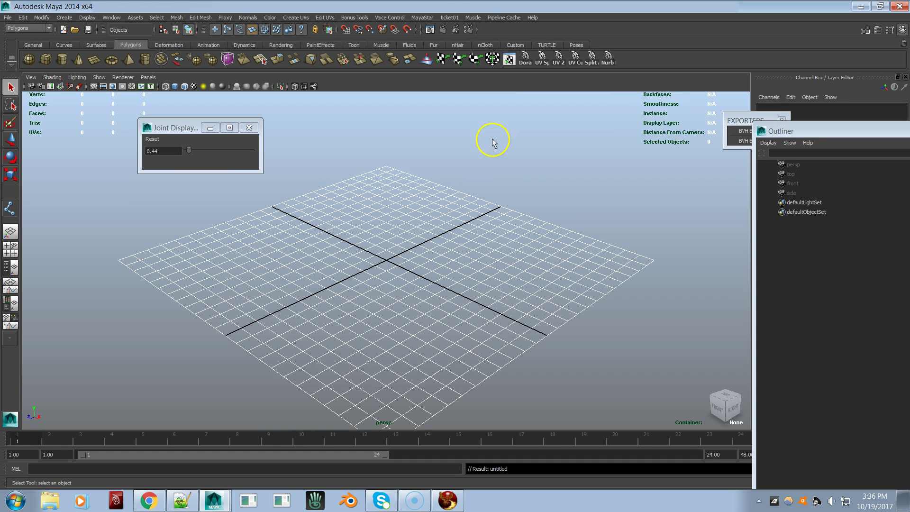
left_click(425, 18)
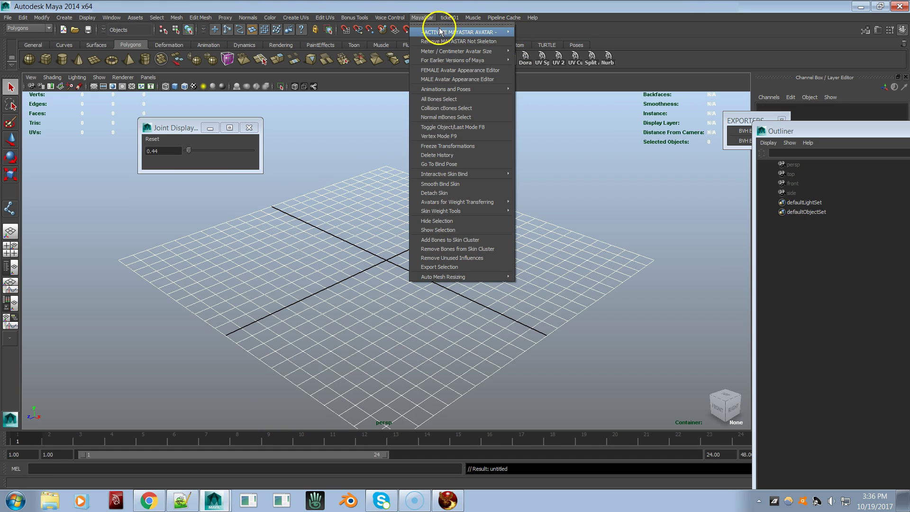
mouse_move(440, 32)
left_click(563, 57)
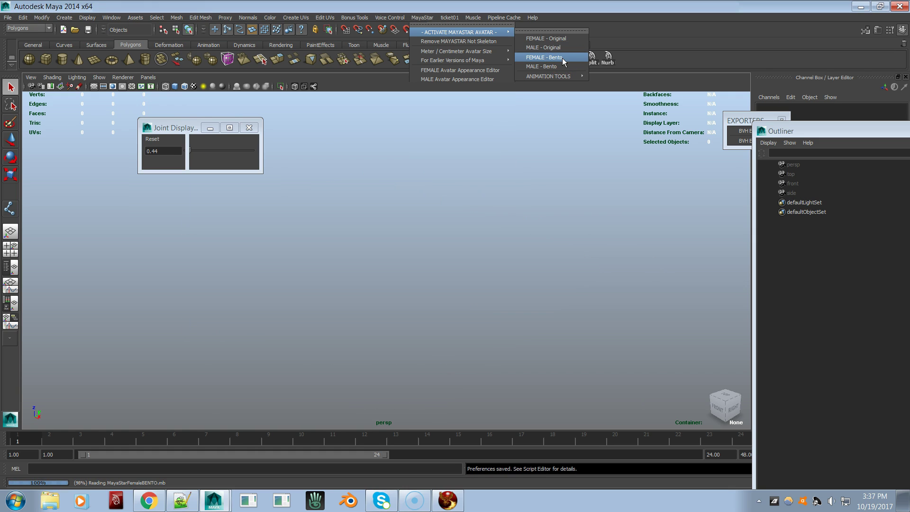
Display the Bento avatar with textured shading, set the joint display size to 0.01 and dismiss the Windows Update notification
key("6")
left_click_drag(189, 148, 185, 150)
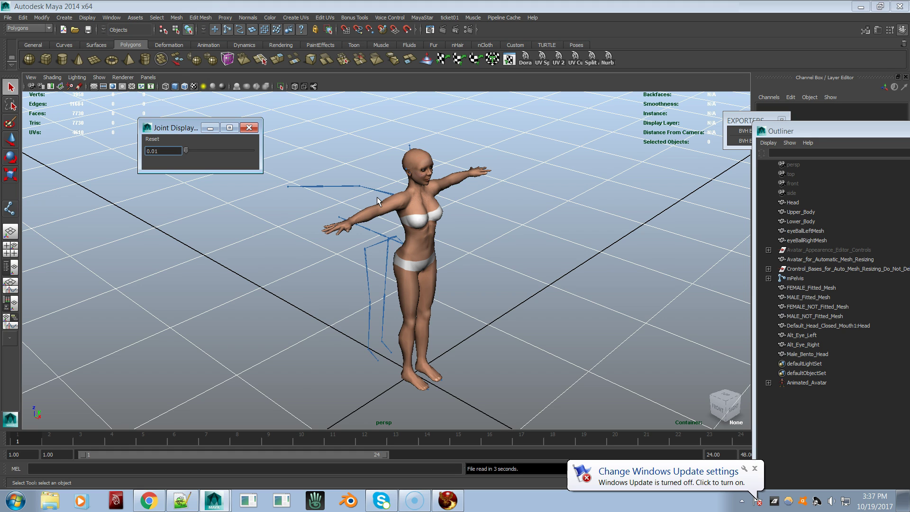
left_click(755, 468)
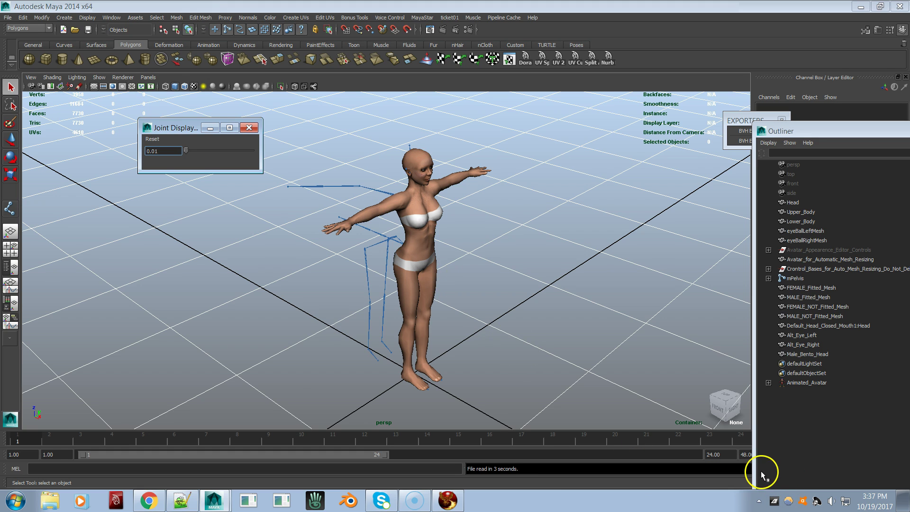